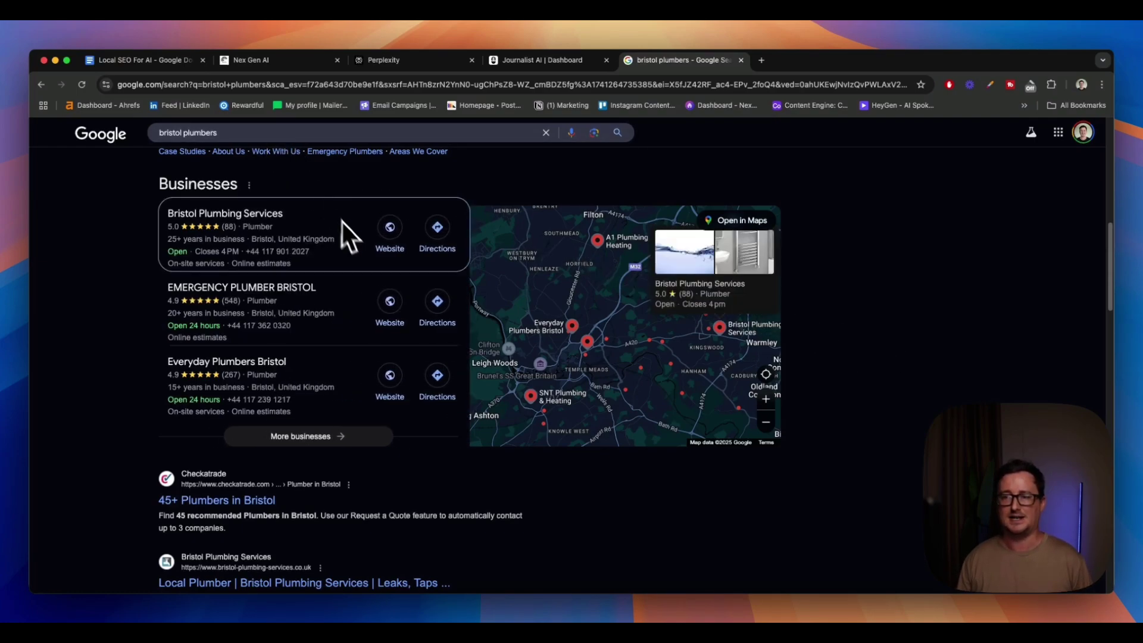
Browse the page and Perplexity, then open the 'Local SEO For AI' Google Doc's ten-element prompt.
scroll(357, 238, down, 2)
scroll(378, 253, up, 3)
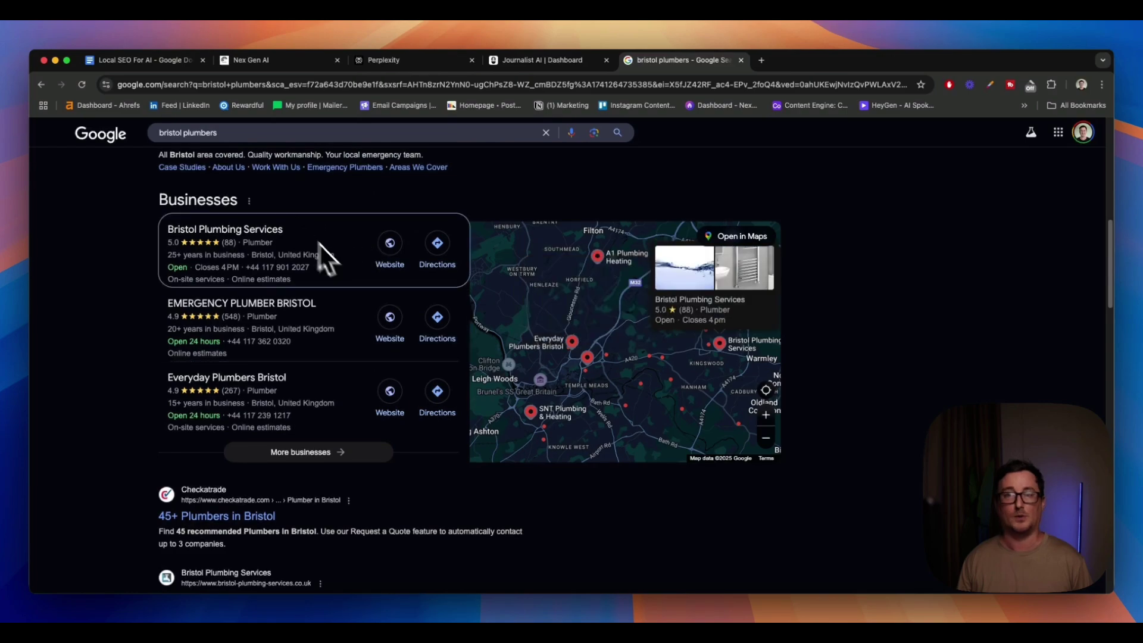
scroll(408, 309, down, 1)
scroll(411, 313, down, 2)
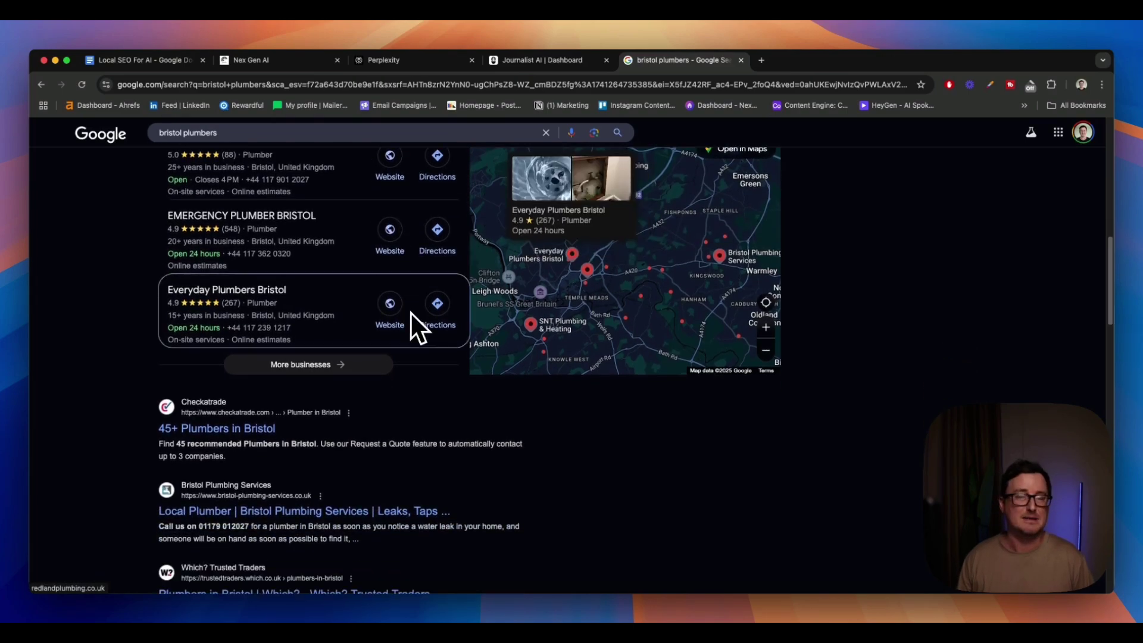
scroll(413, 316, down, 2)
scroll(447, 328, down, 2)
scroll(595, 345, up, 4)
scroll(822, 361, up, 1)
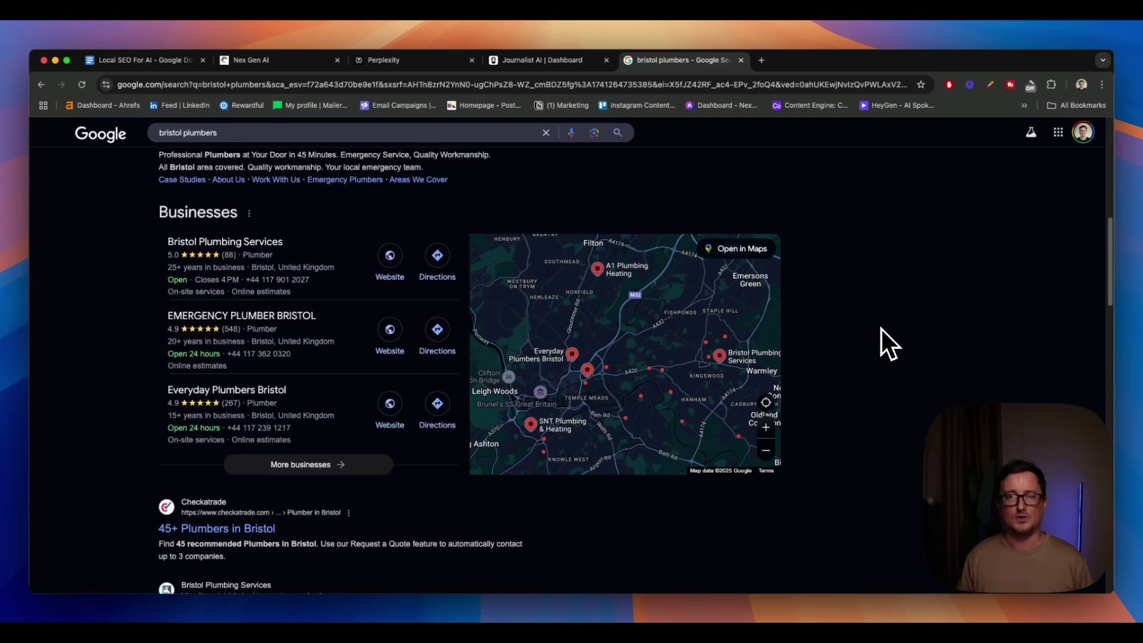
scroll(880, 328, down, 1)
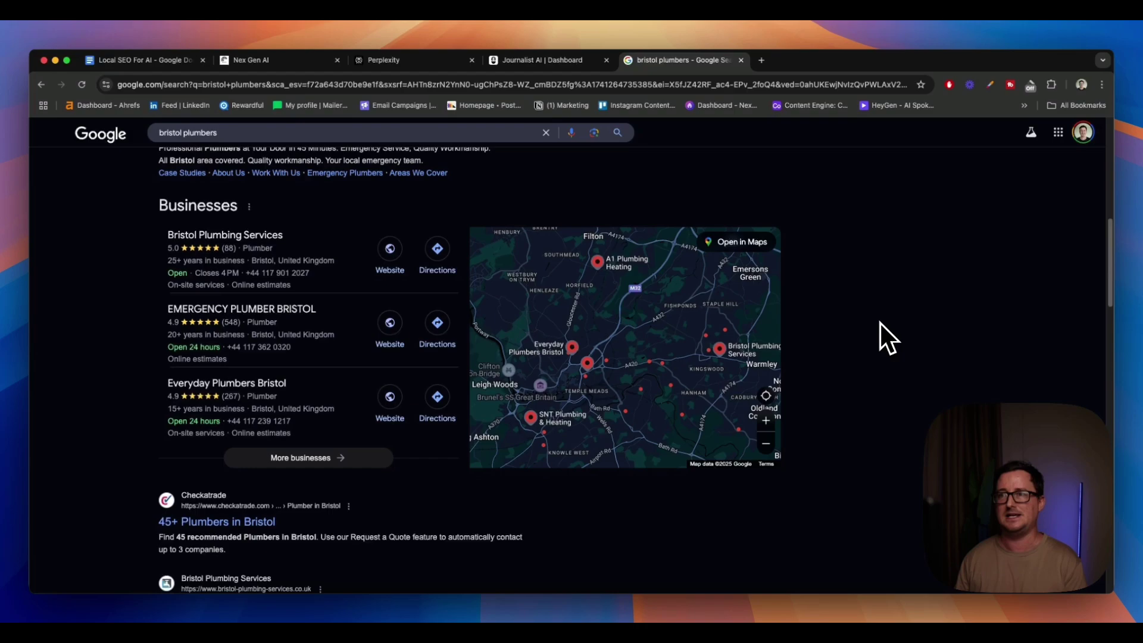
scroll(880, 322, down, 1)
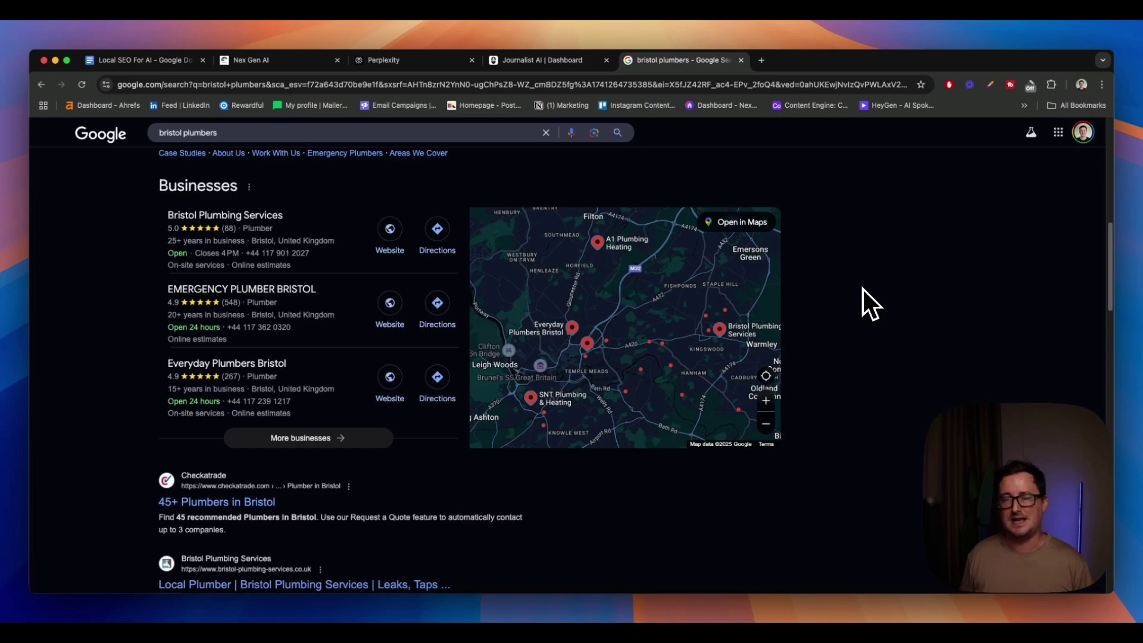
click(381, 62)
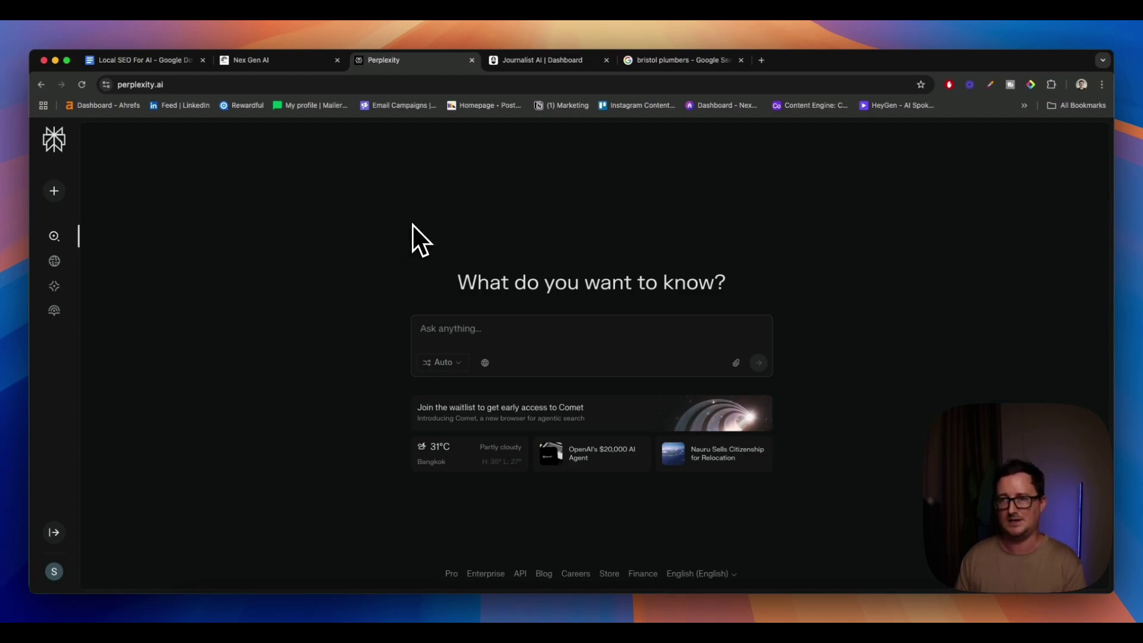
click(187, 62)
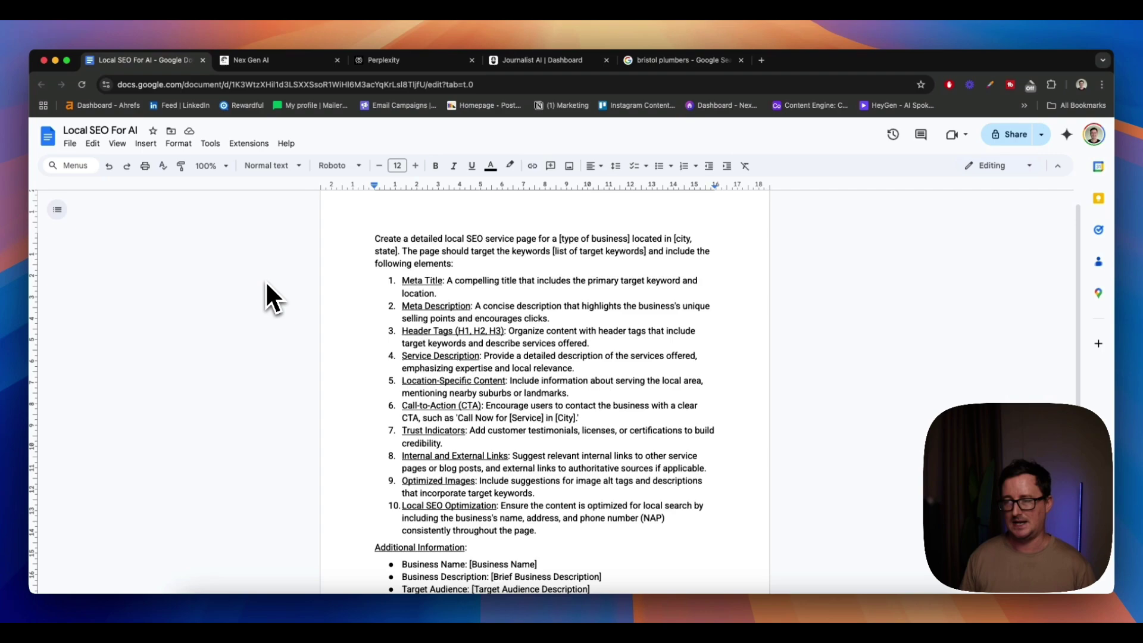
scroll(286, 274, down, 1)
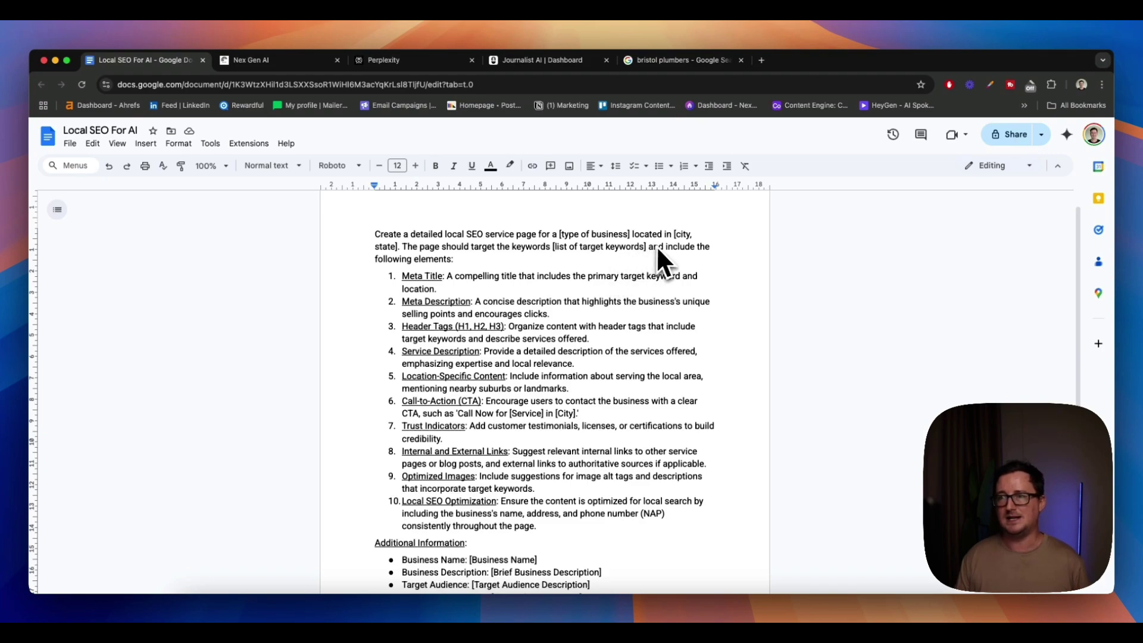
click(683, 246)
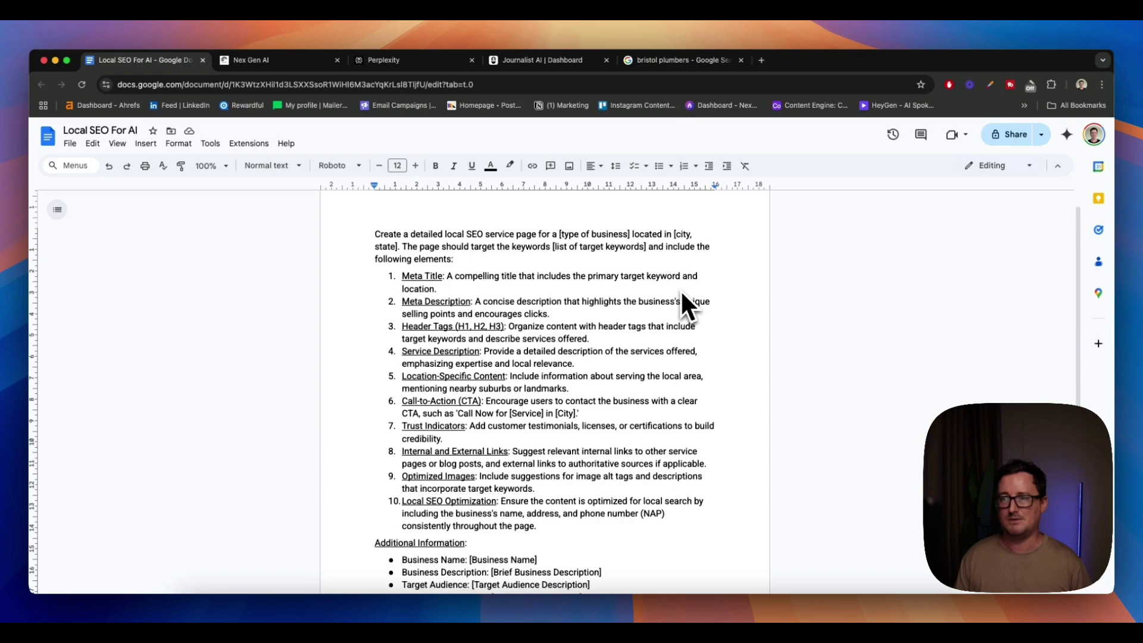
scroll(616, 291, down, 1)
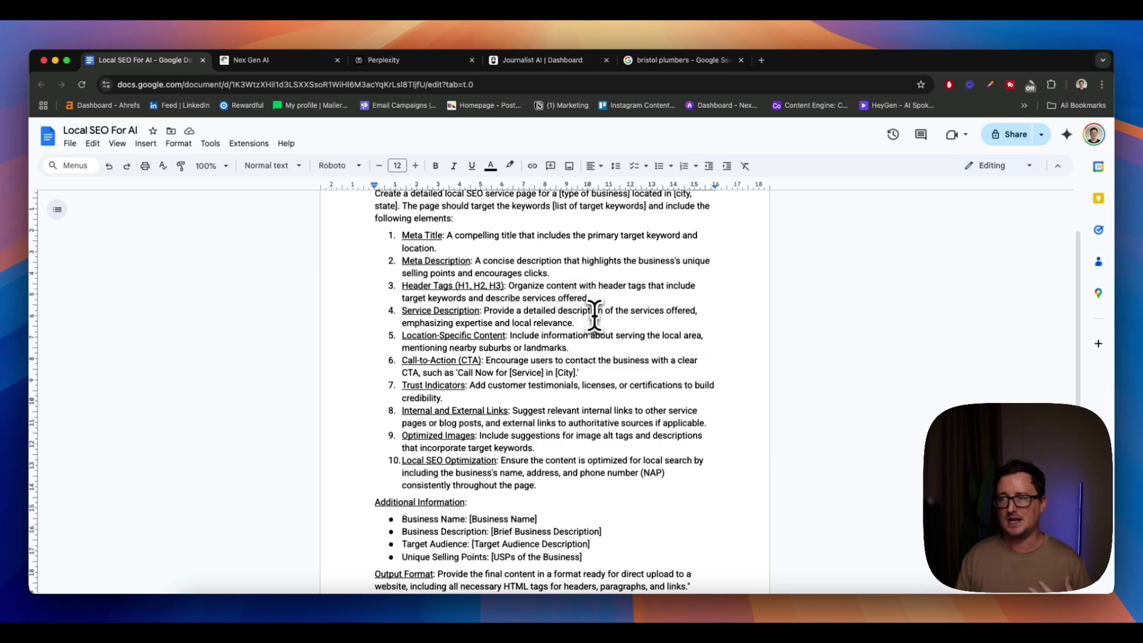
drag(576, 323, 394, 313)
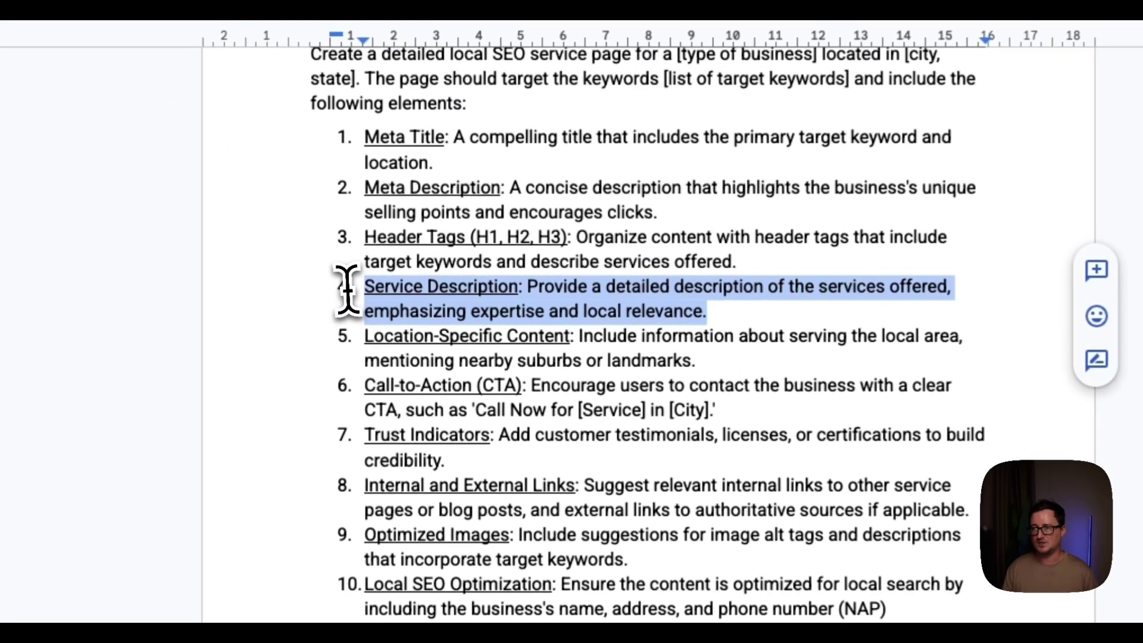
click(706, 357)
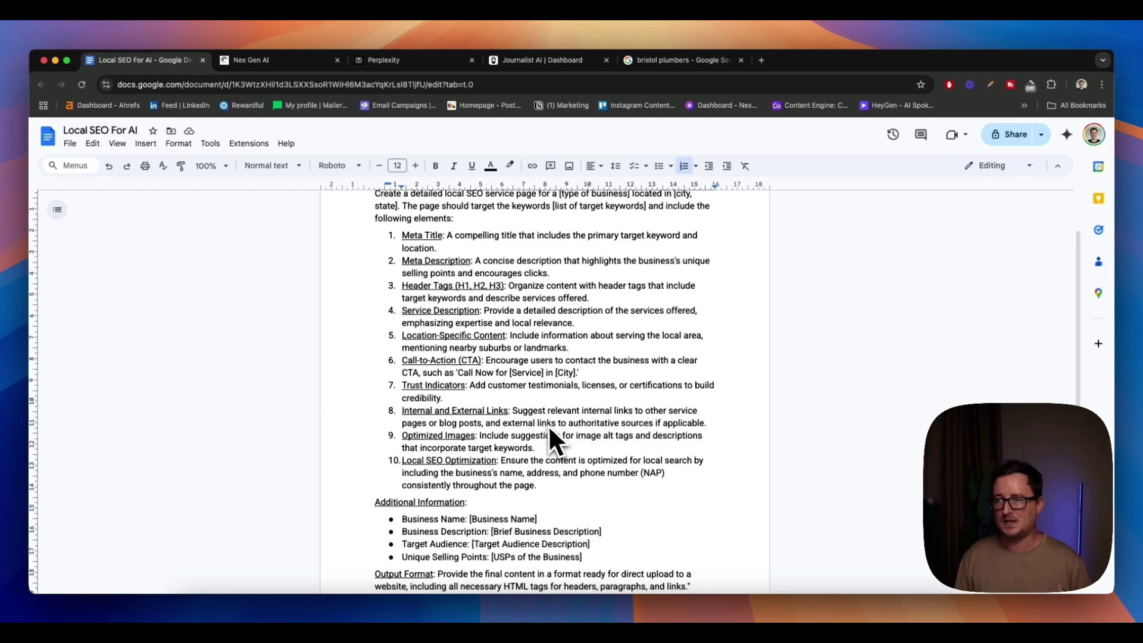
scroll(545, 424, down, 2)
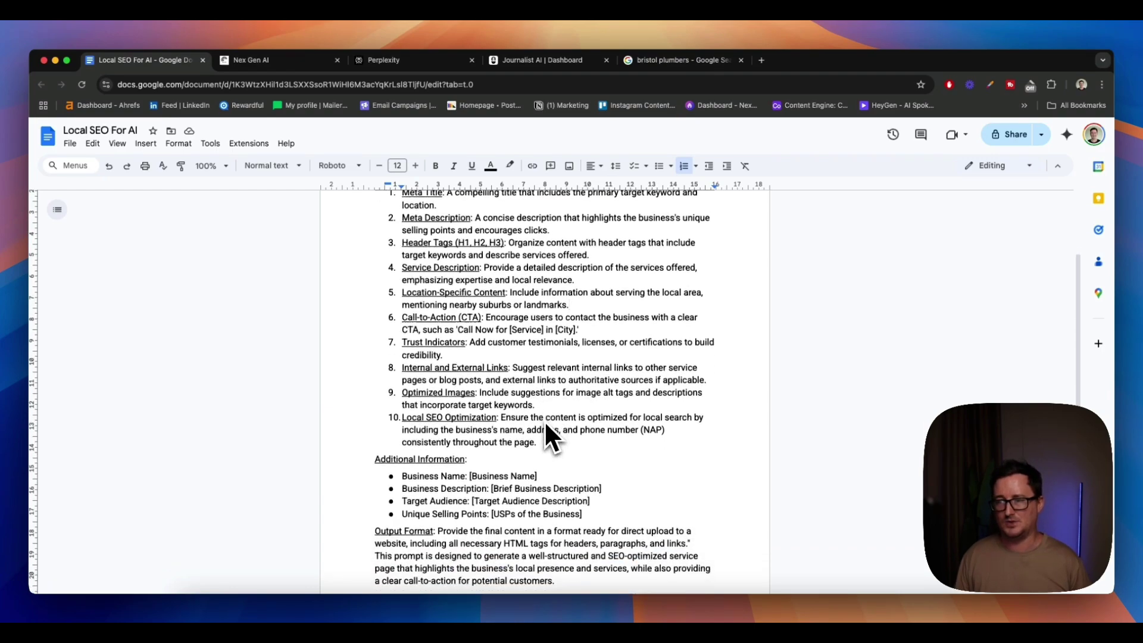
scroll(544, 421, down, 1)
scroll(535, 406, down, 1)
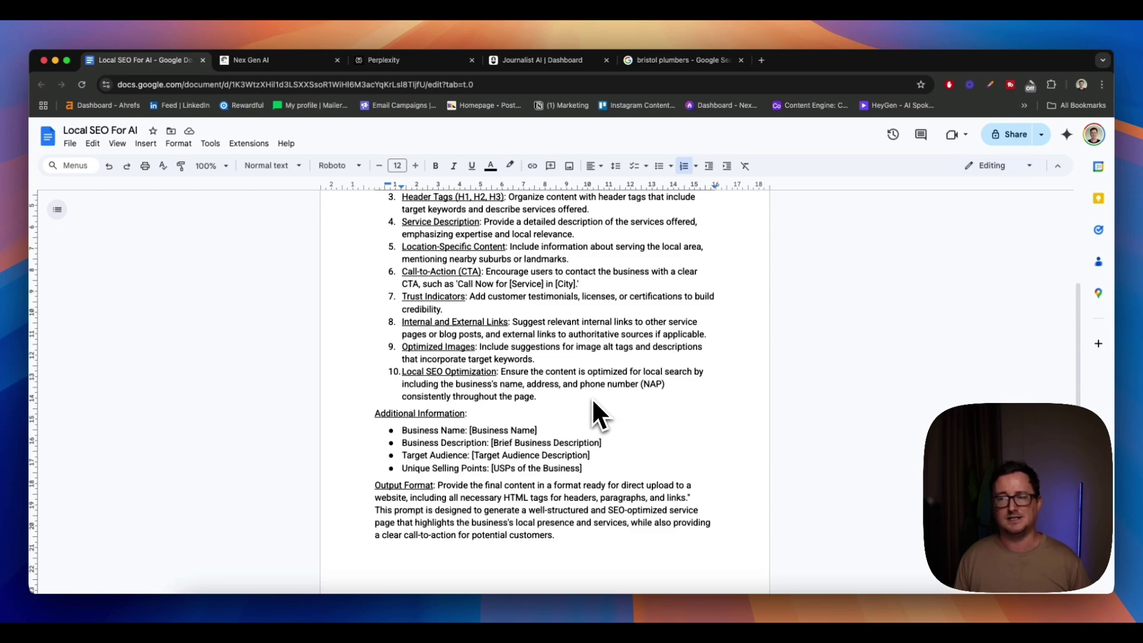
scroll(587, 426, down, 1)
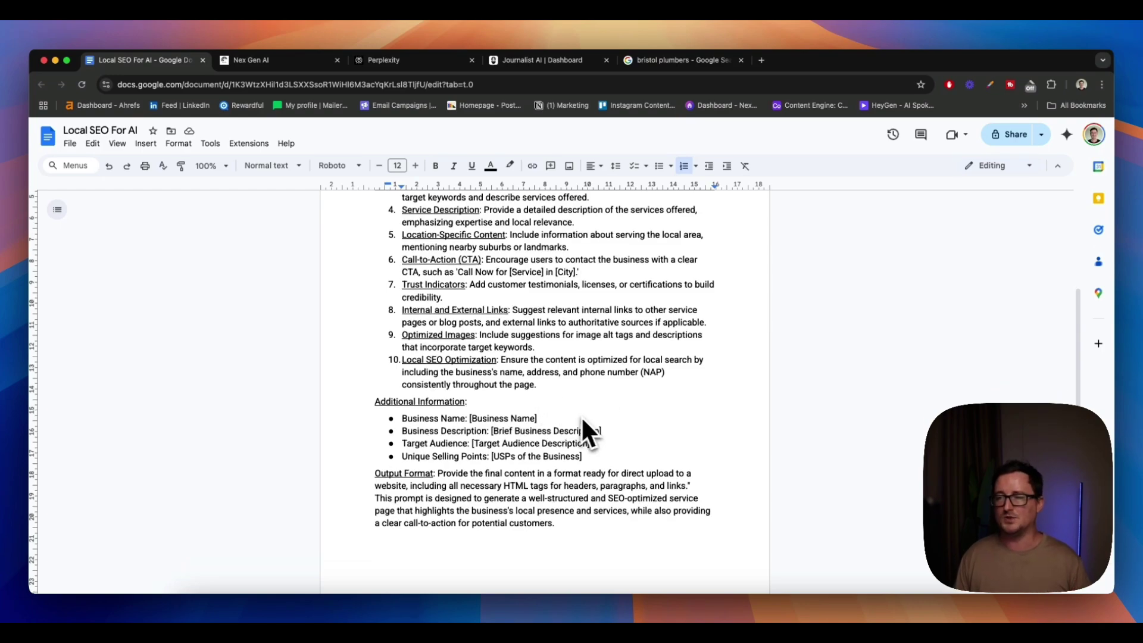
scroll(582, 419, down, 1)
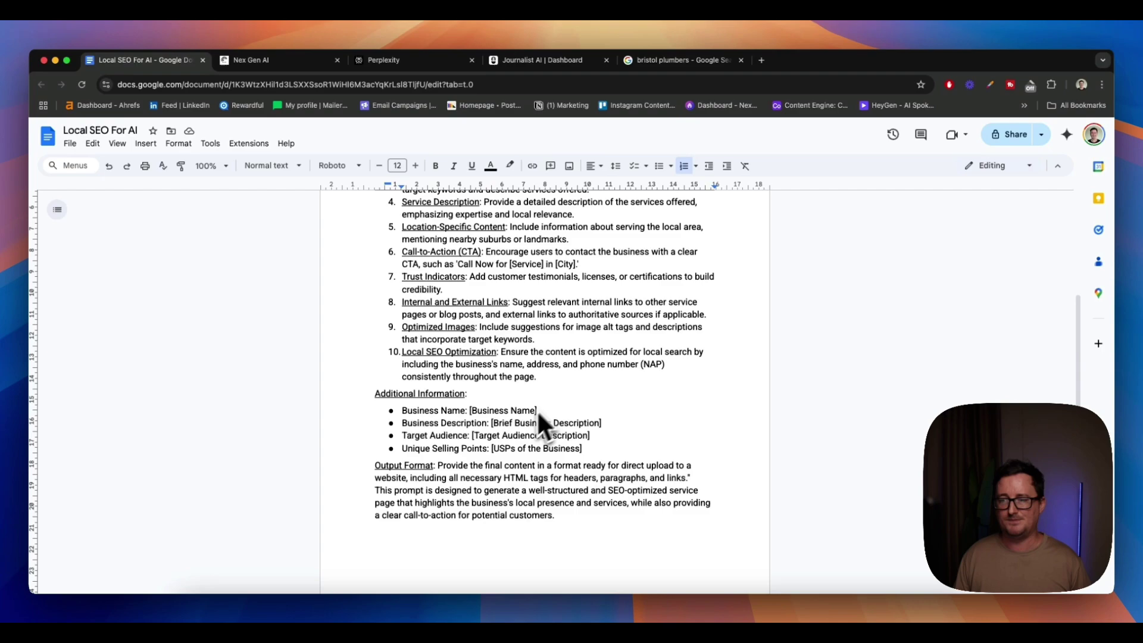
scroll(602, 421, down, 5)
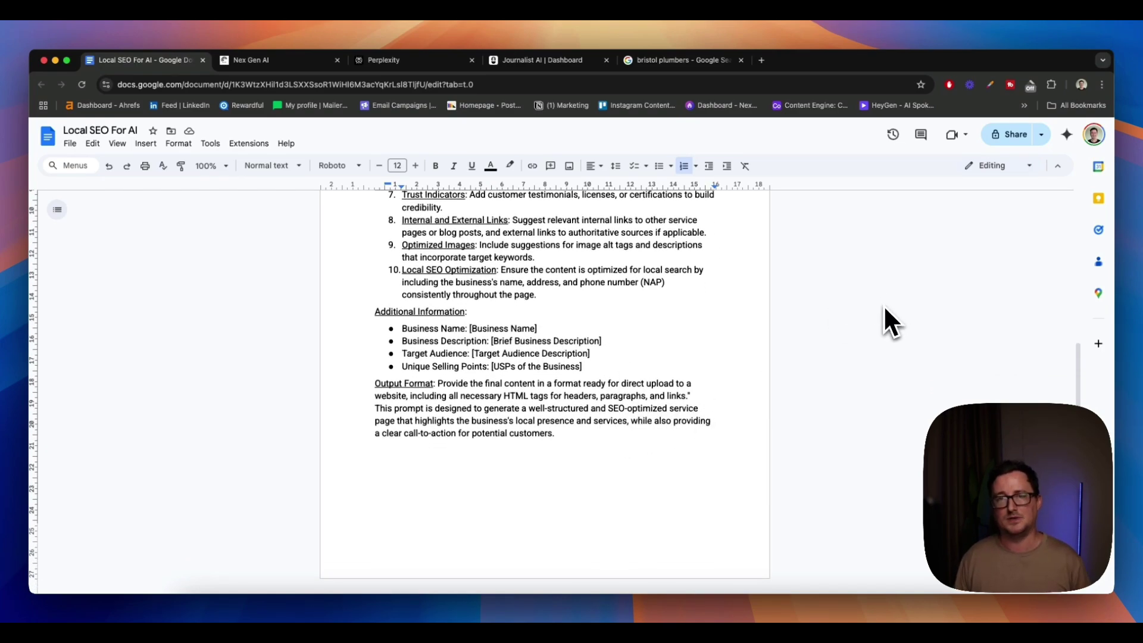
scroll(775, 363, up, 15)
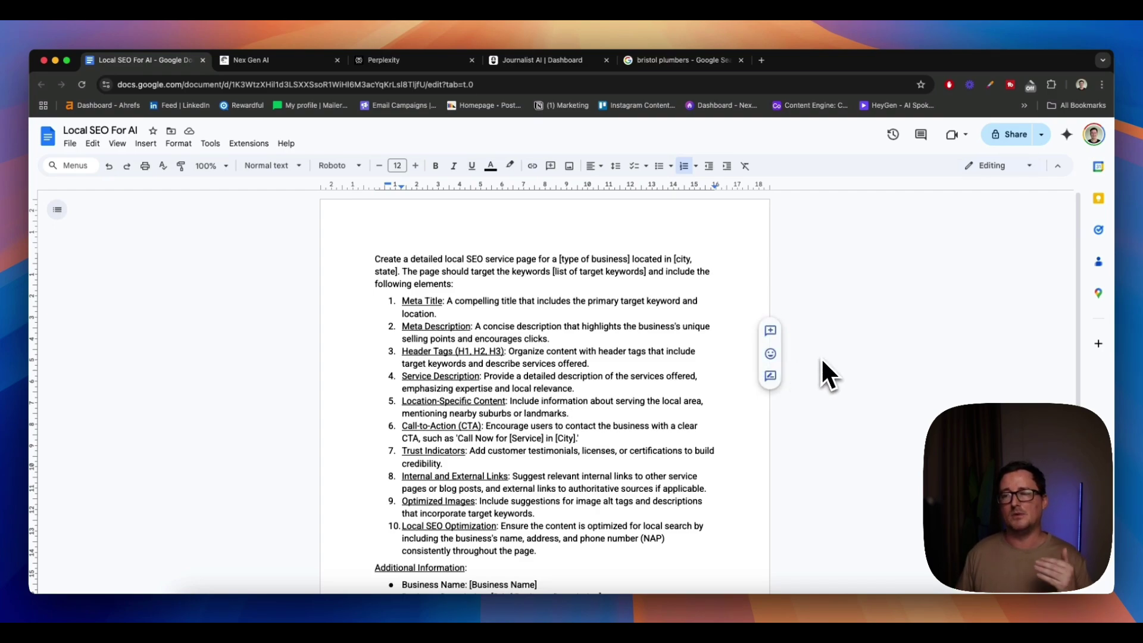
scroll(626, 348, down, 3)
scroll(613, 357, down, 4)
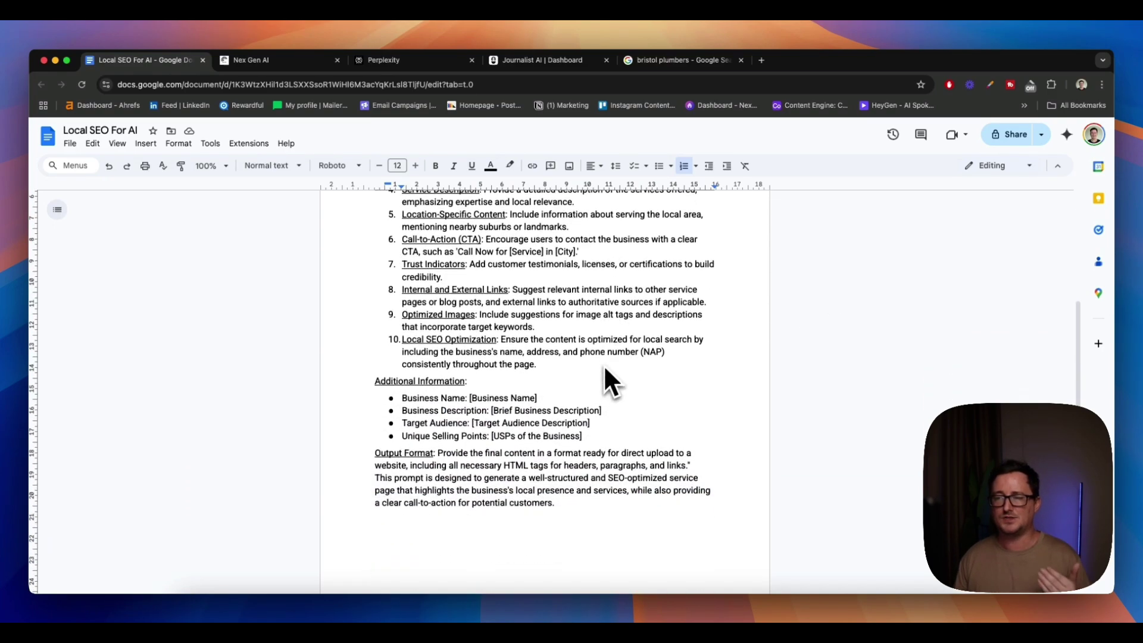
scroll(604, 364, down, 1)
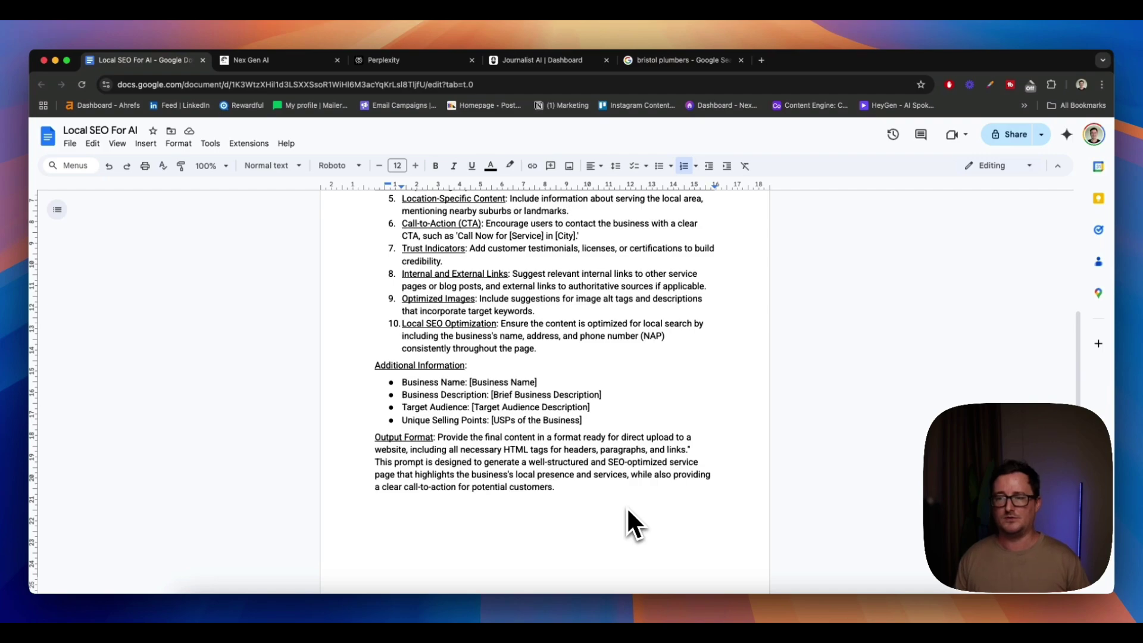
scroll(625, 515, up, 5)
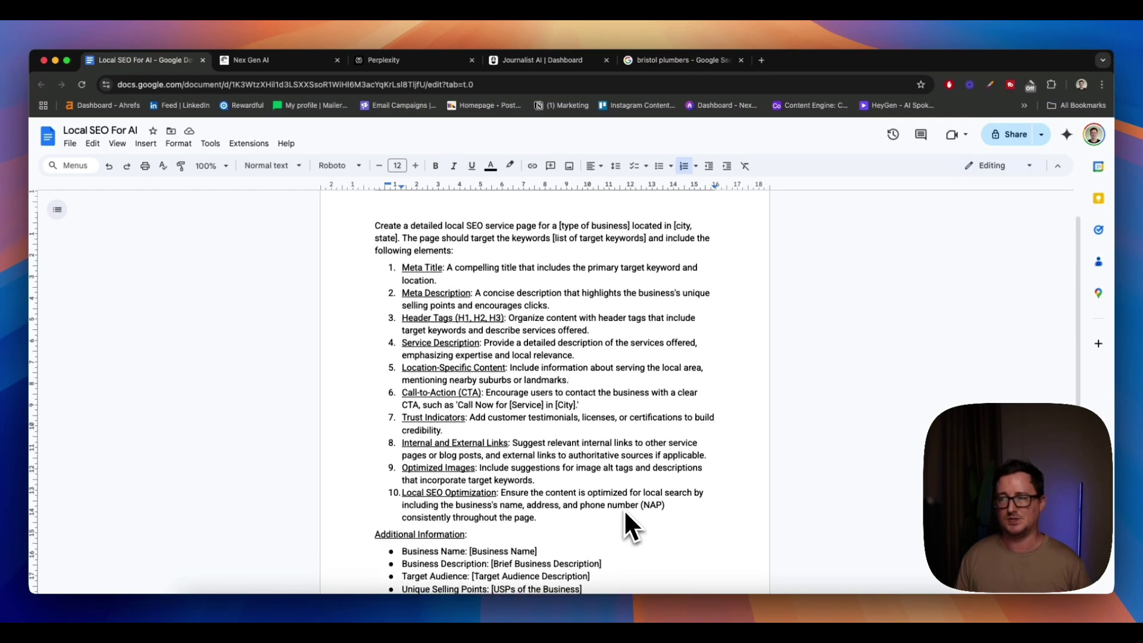
scroll(842, 376, down, 3)
scroll(839, 378, up, 2)
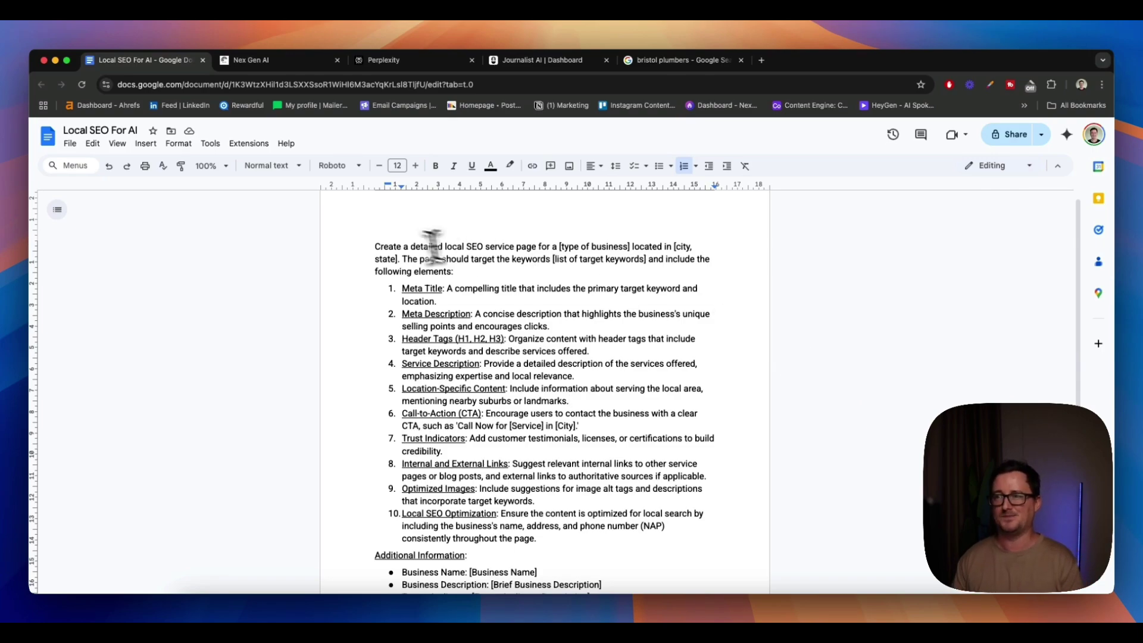
Copy the Local SEO prompt from Docs into Perplexity's Ask anything box.
drag(370, 246, 678, 499)
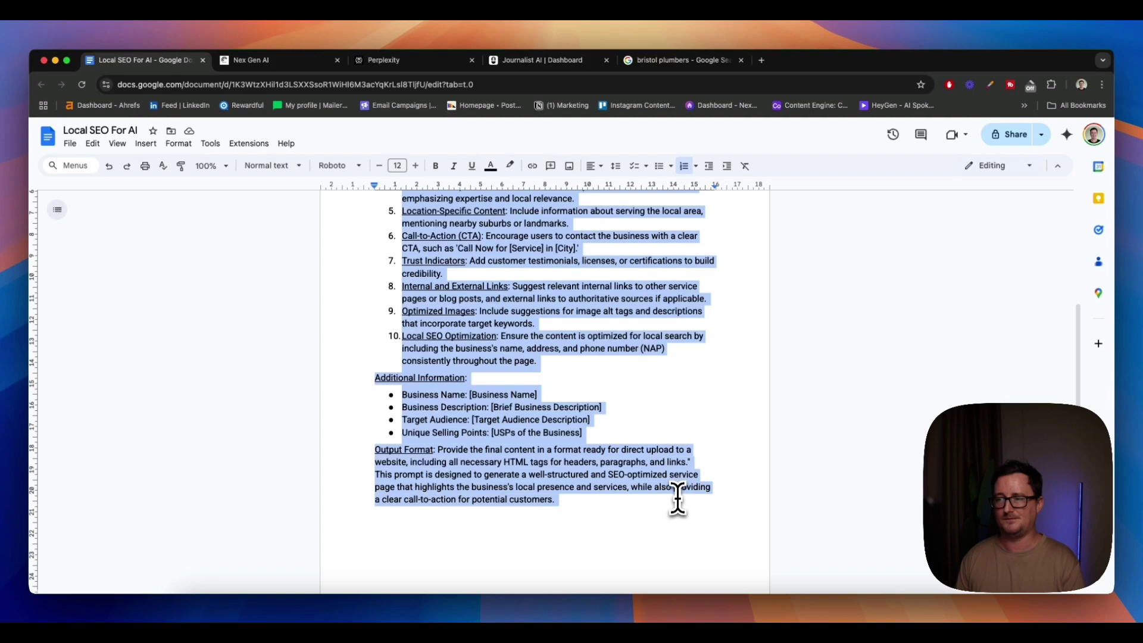
click(402, 67)
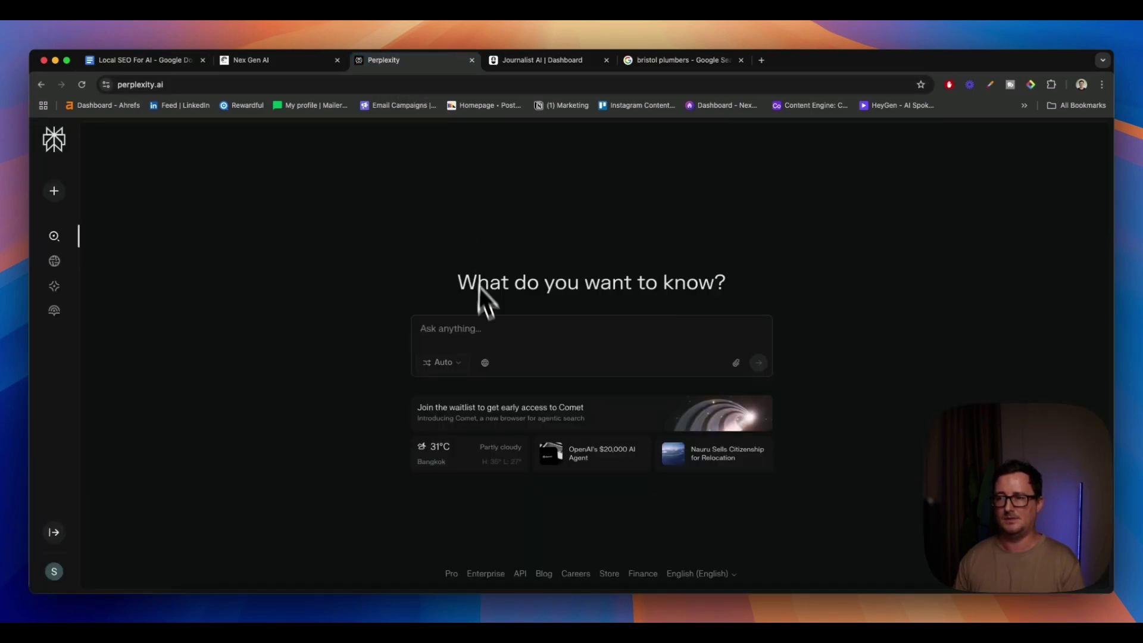
click(477, 328)
key(super+v)
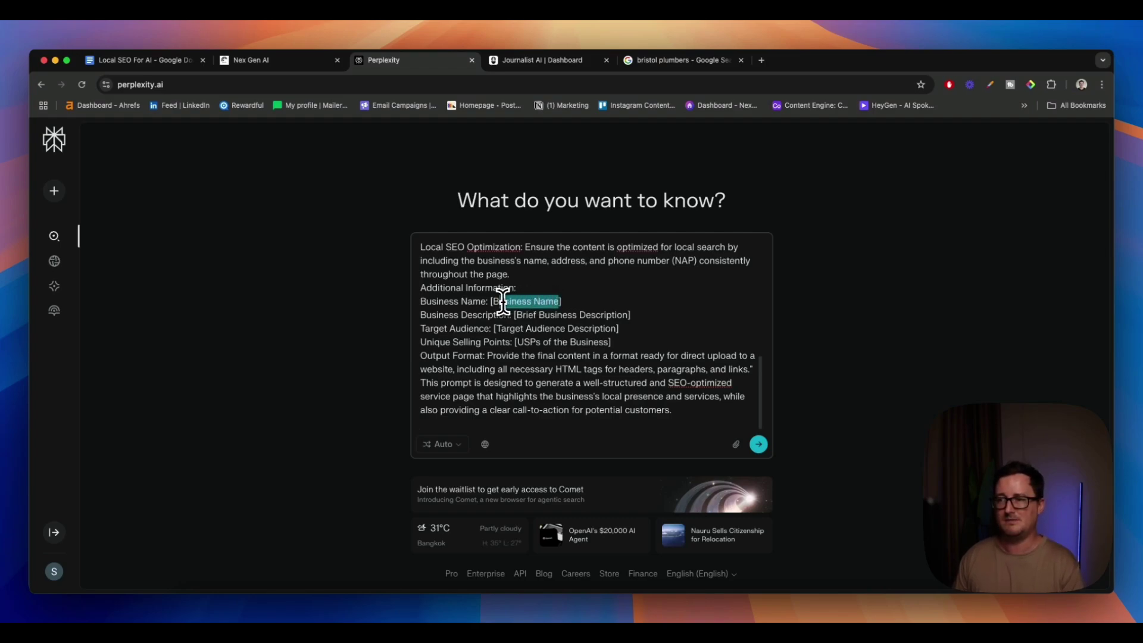
Enter Steve's Plumbing as business name and a kitchen-and-bathroom plumbing description.
text(Steve's Plumbing)
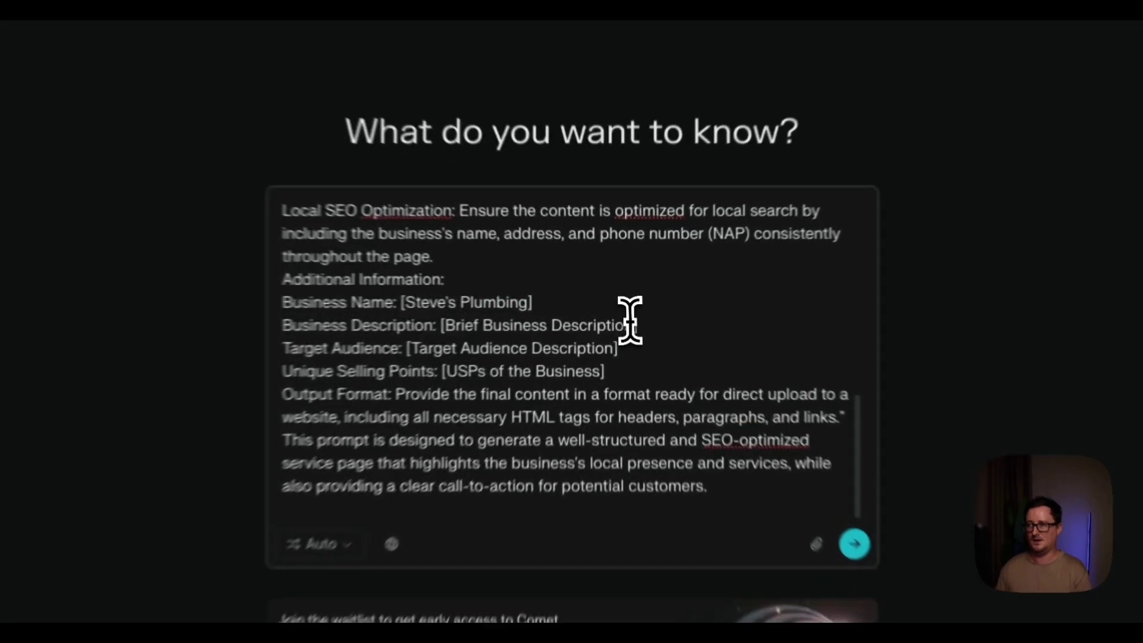
drag(626, 315, 521, 315)
drag(419, 330, 635, 330)
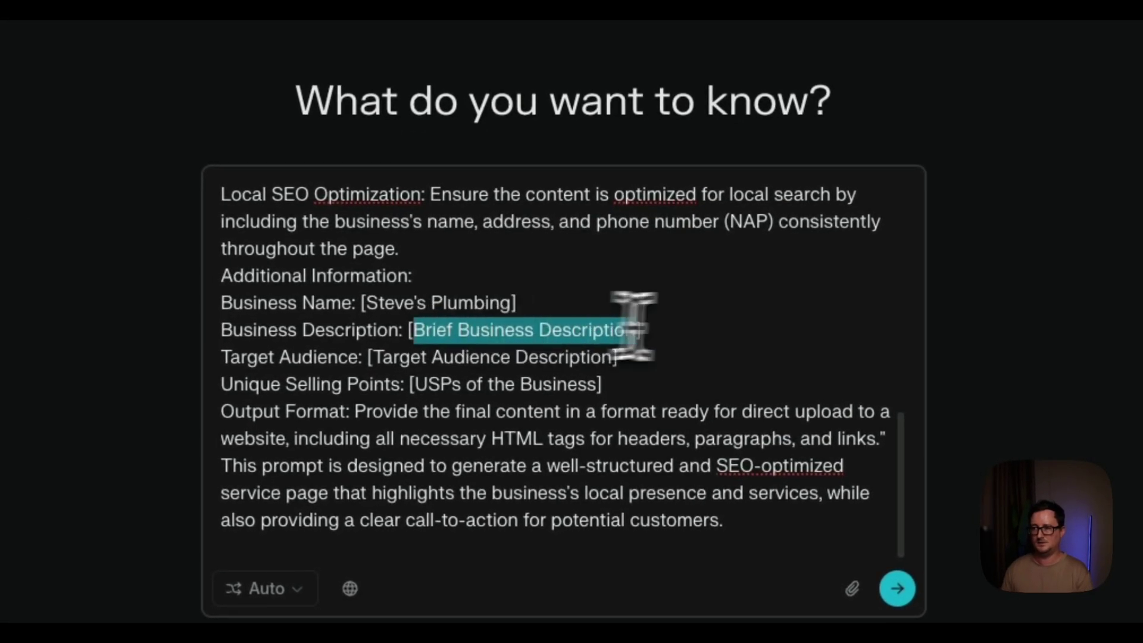
text(We offer a ful)
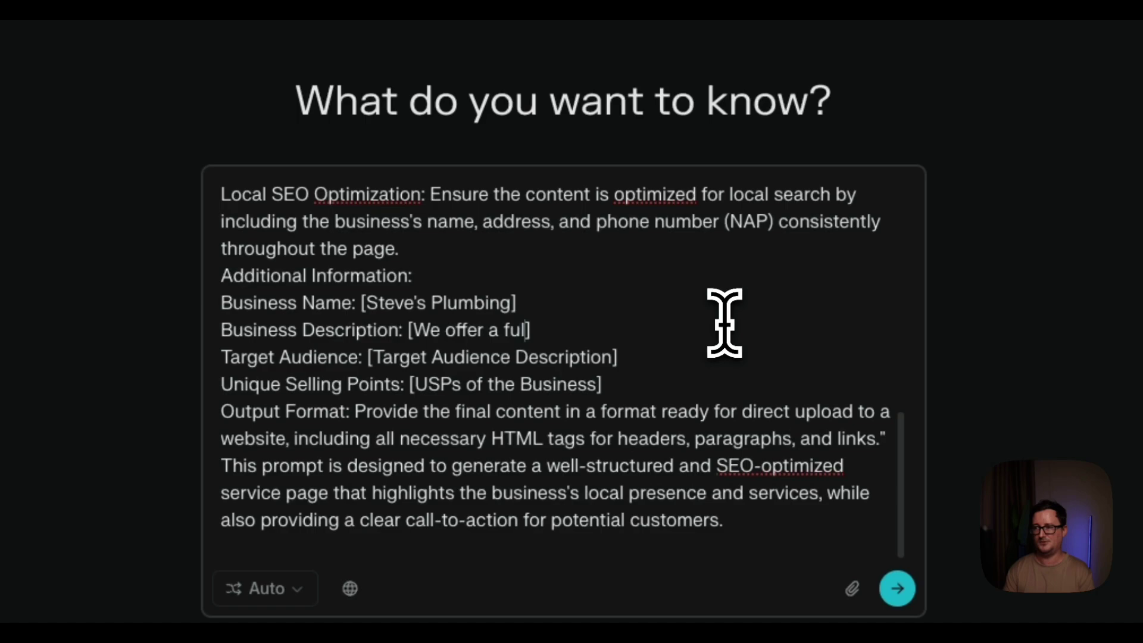
text( rang)
text(e of plumbing services in the local )
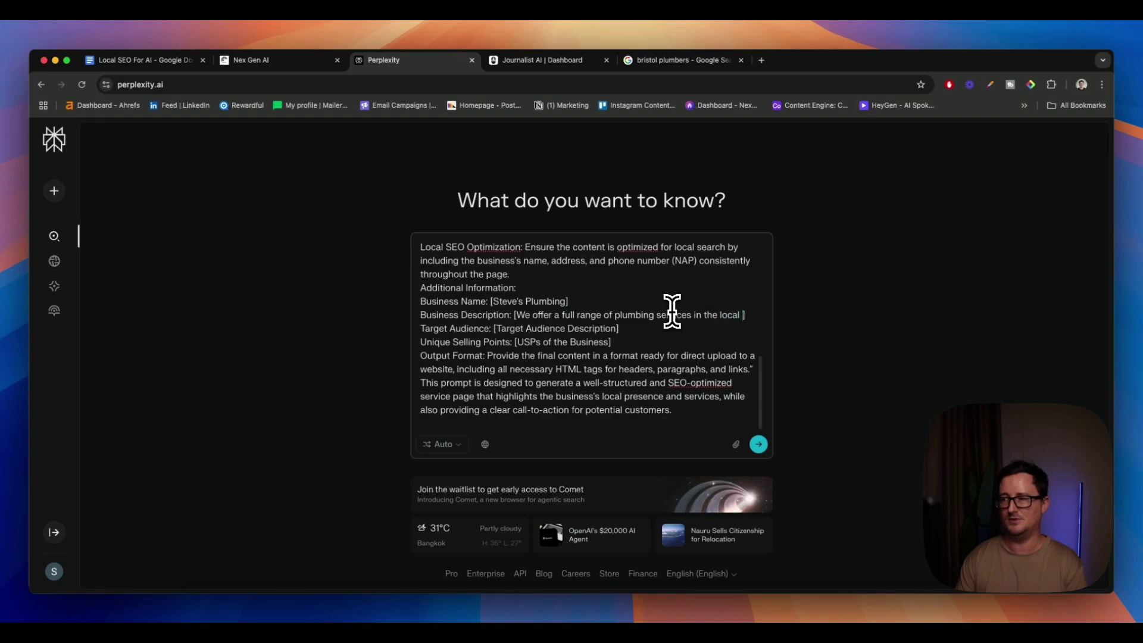
text(area.)
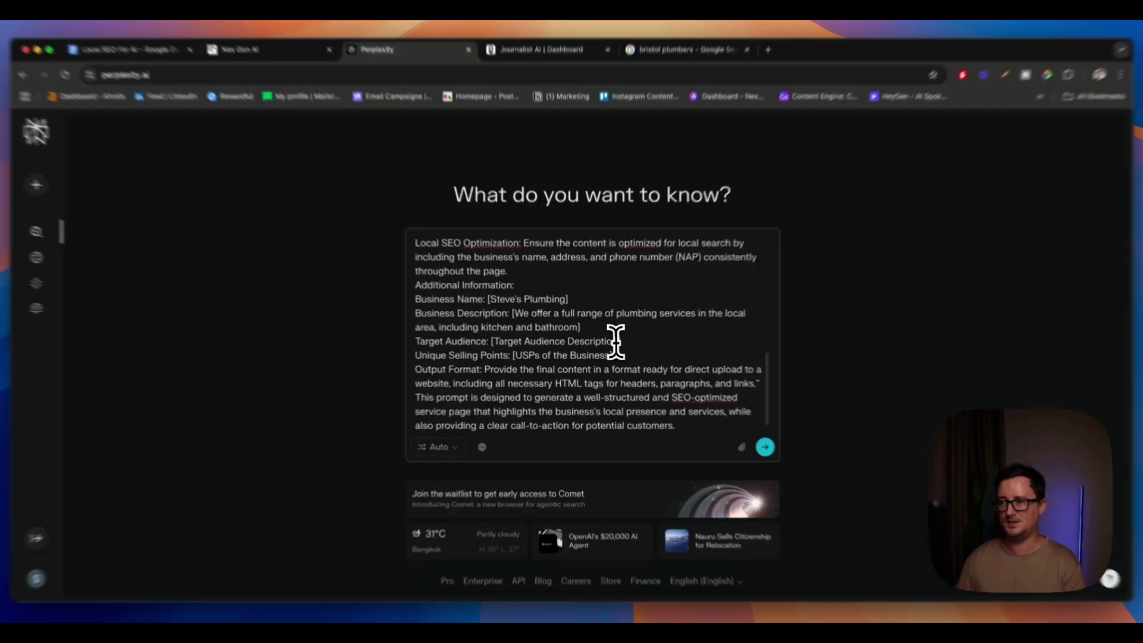
Set the audience to homeowners needing plumbing and USPs to same-day callback and full refund.
mouse_move(617, 341)
mouse_down()
mouse_move(526, 342)
mouse_move(432, 322)
mouse_up()
text(Homeowners o)
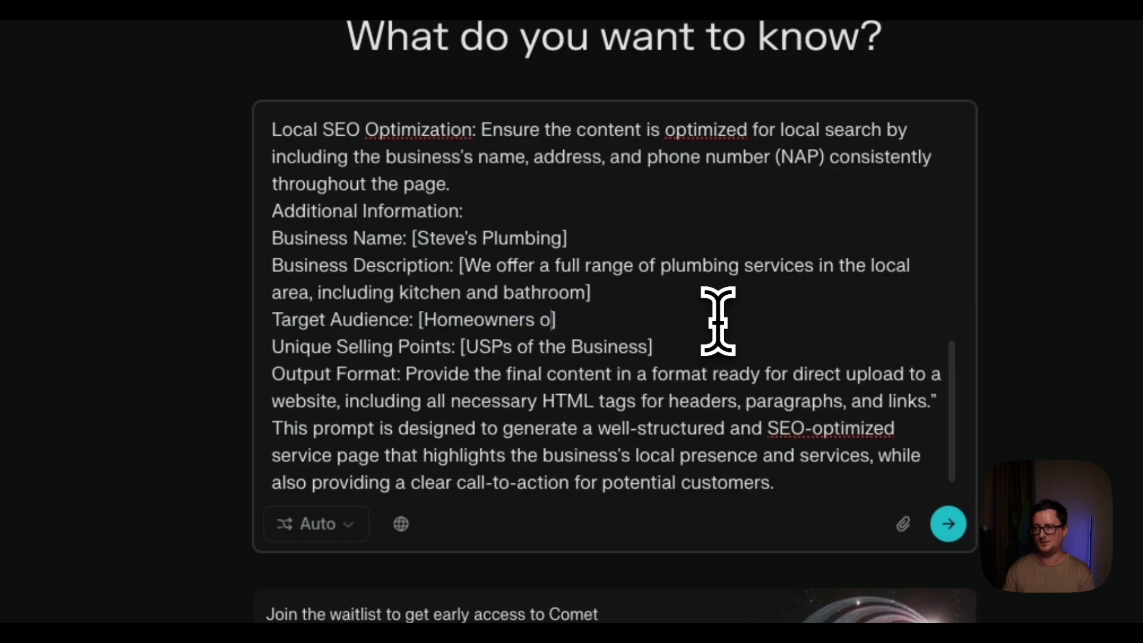
key(BackSpace)
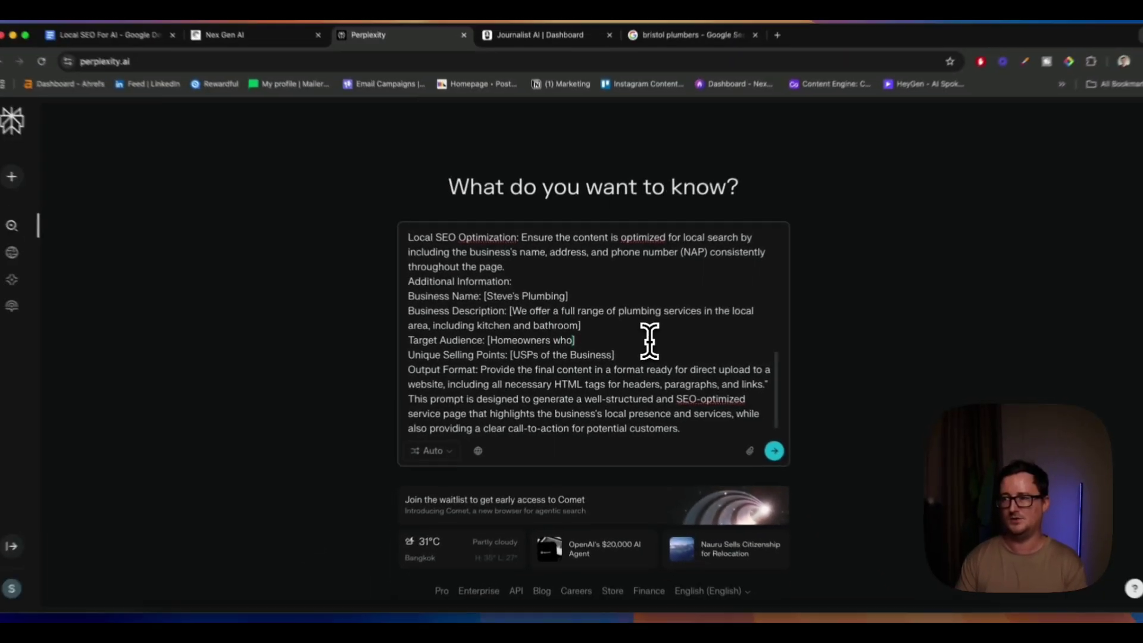
text(who need plumbing services)
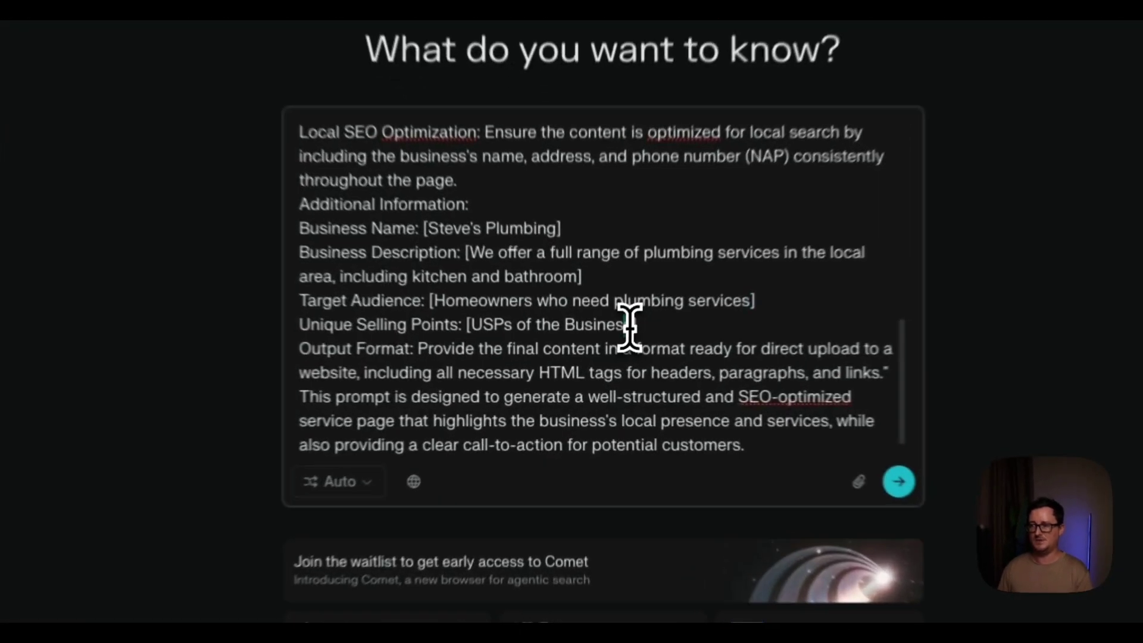
drag(608, 356, 517, 356)
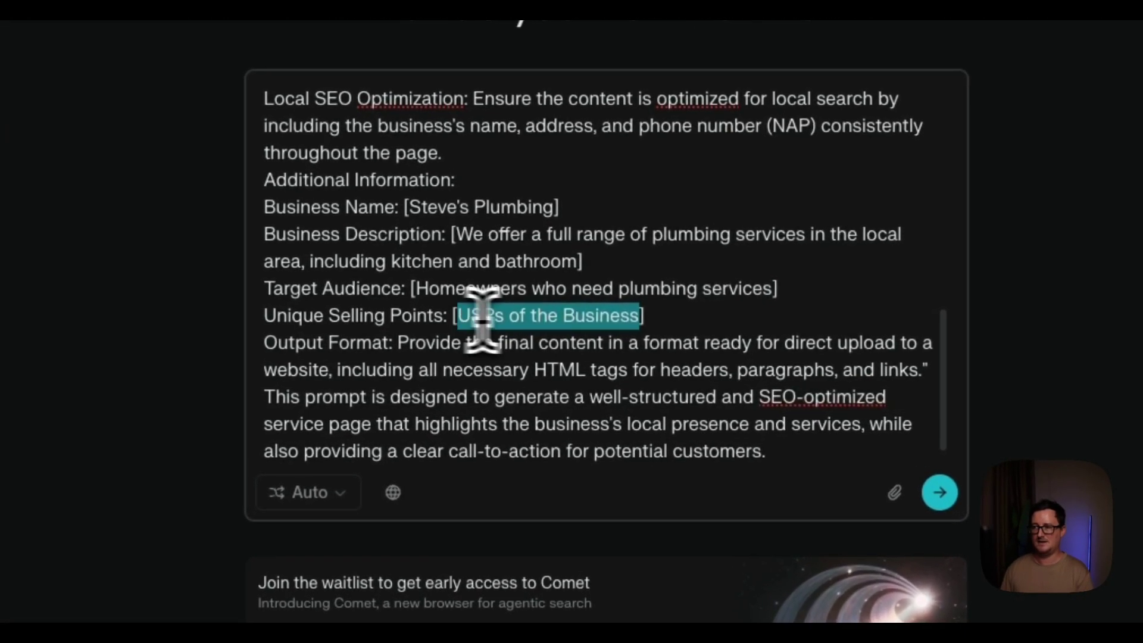
text(SAe)
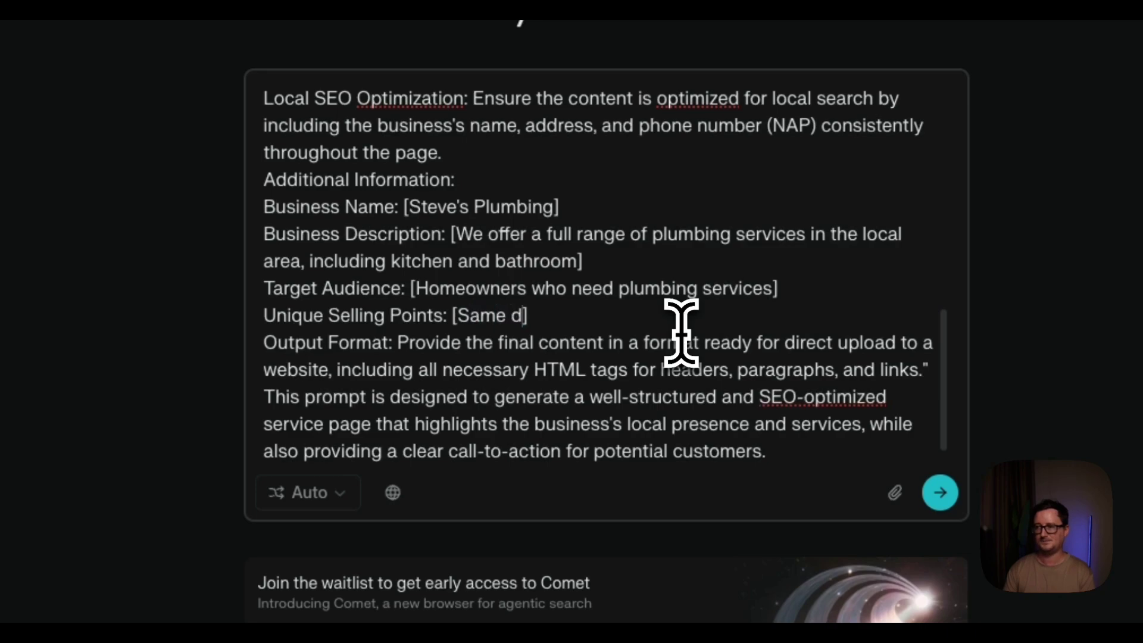
text(ay call)
text(back)
text(, )
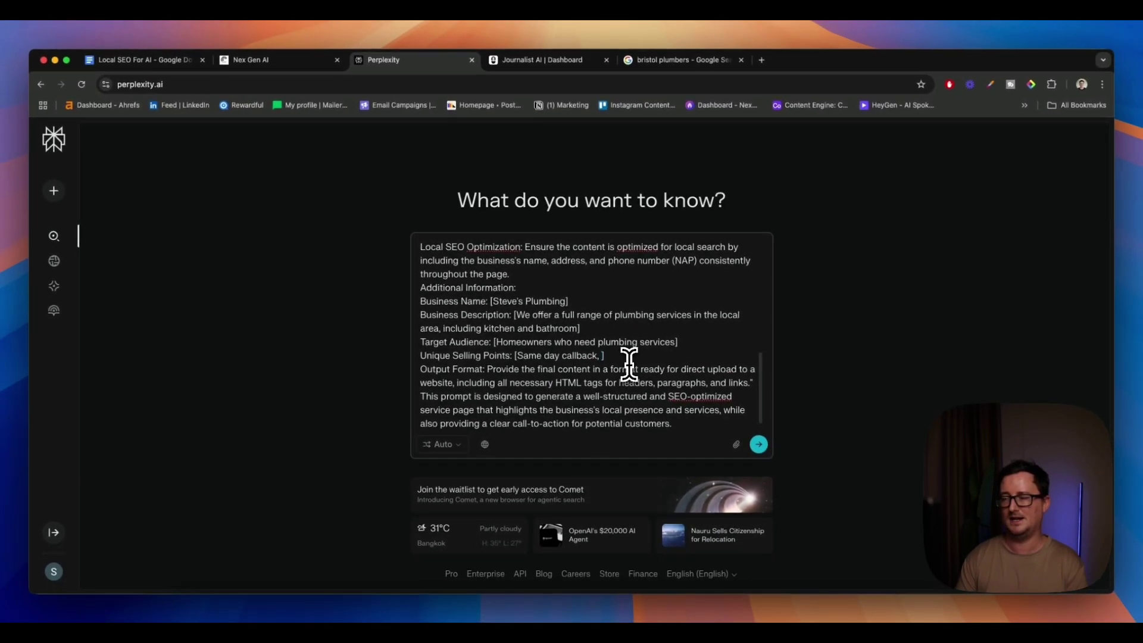
text(full refund if no happy with serv)
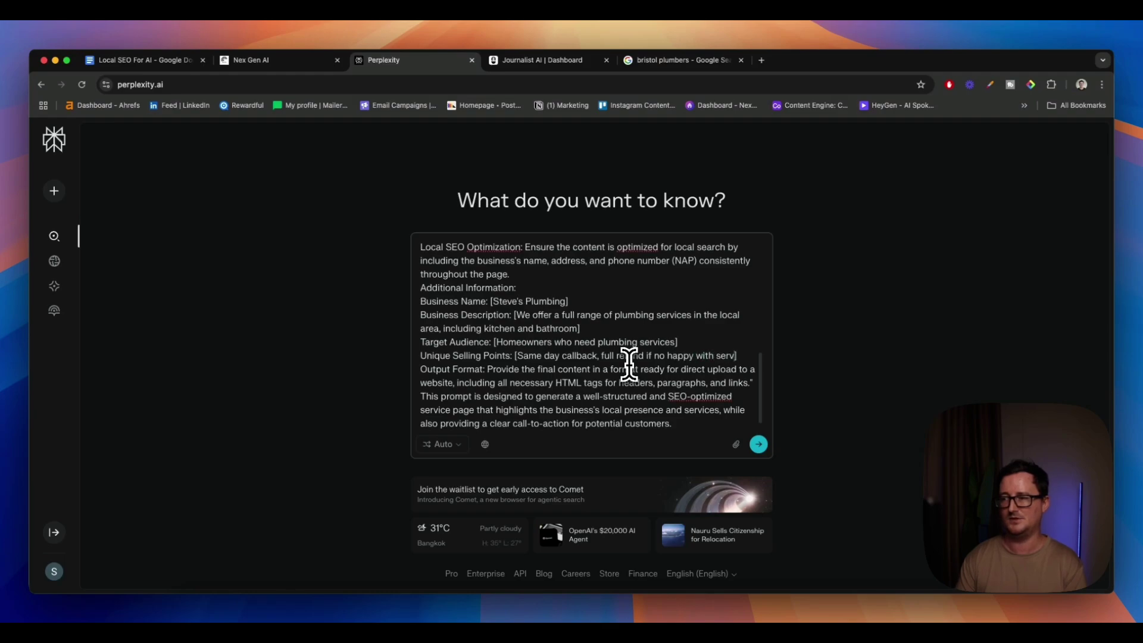
Set the business type to plumber and the location to Bristol, England.
scroll(629, 365, down, 1)
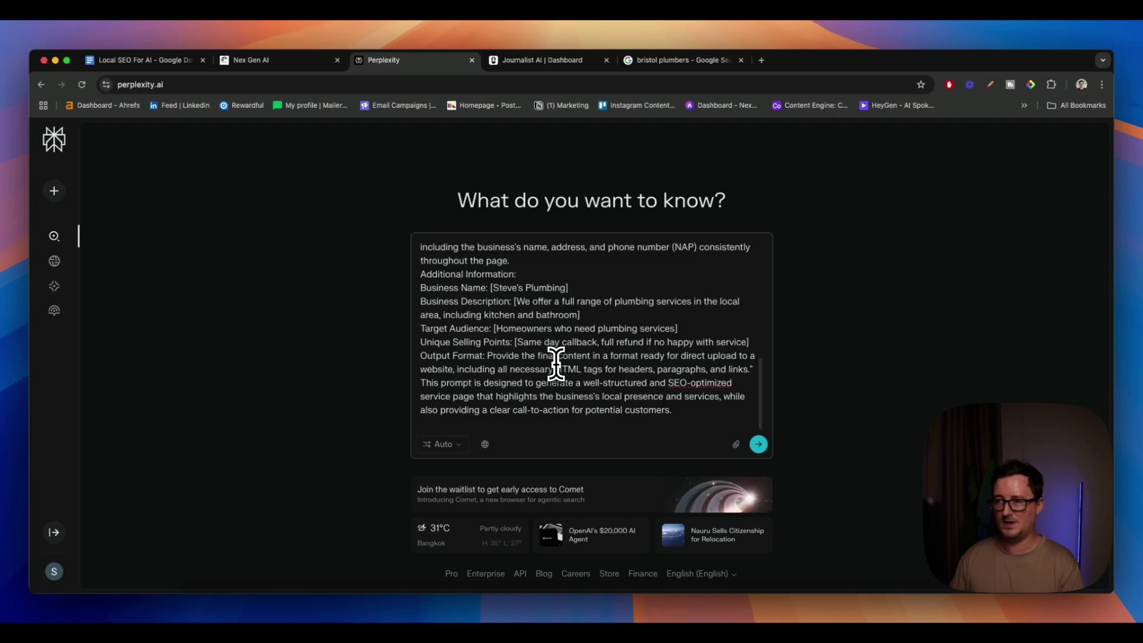
scroll(589, 363, up, 10)
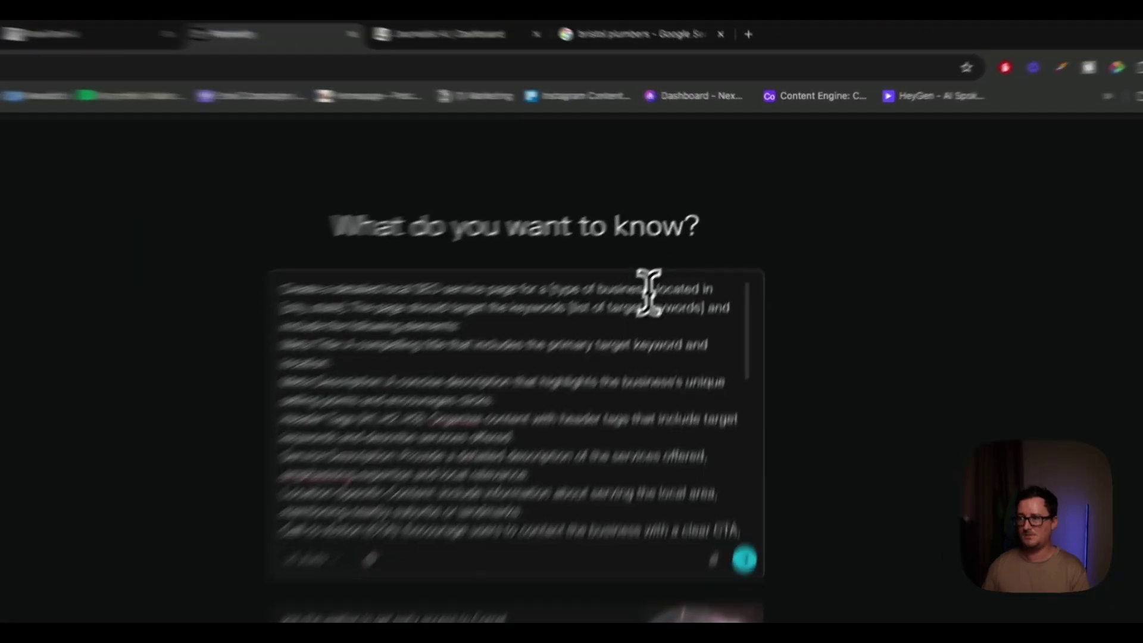
drag(692, 247, 632, 249)
drag(477, 358, 441, 365)
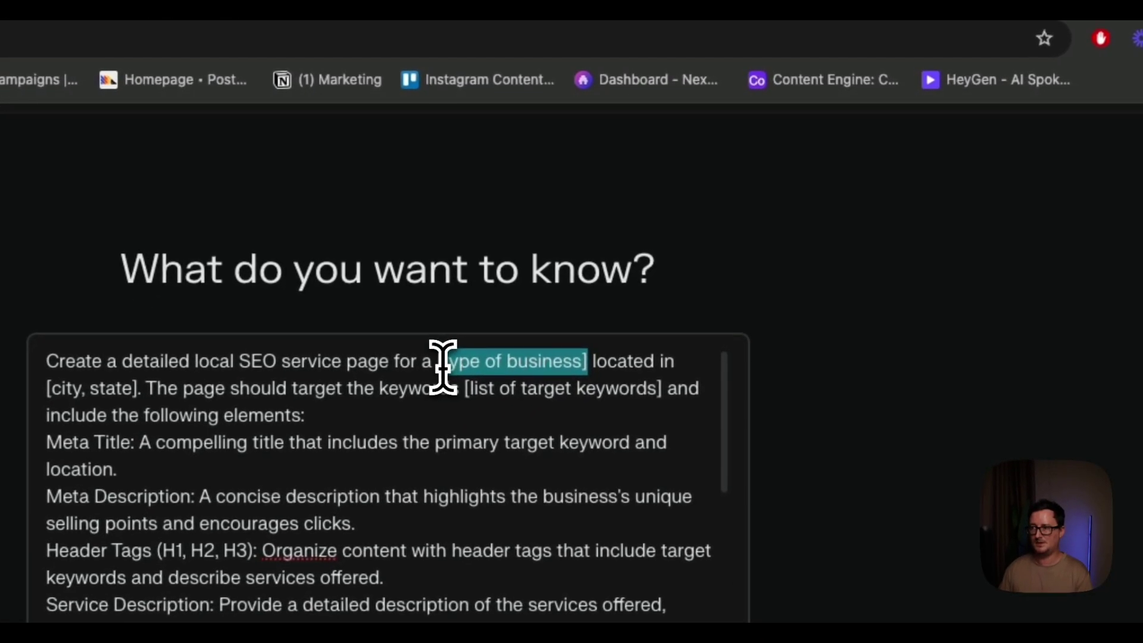
key(BackSpace)
text(plumb)
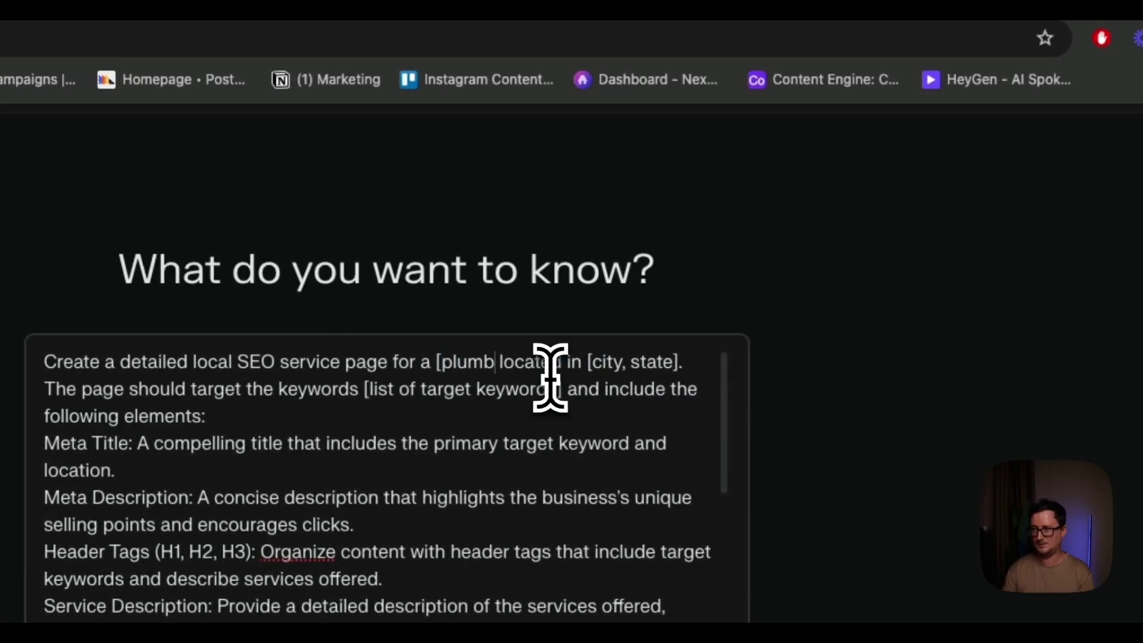
text(er])
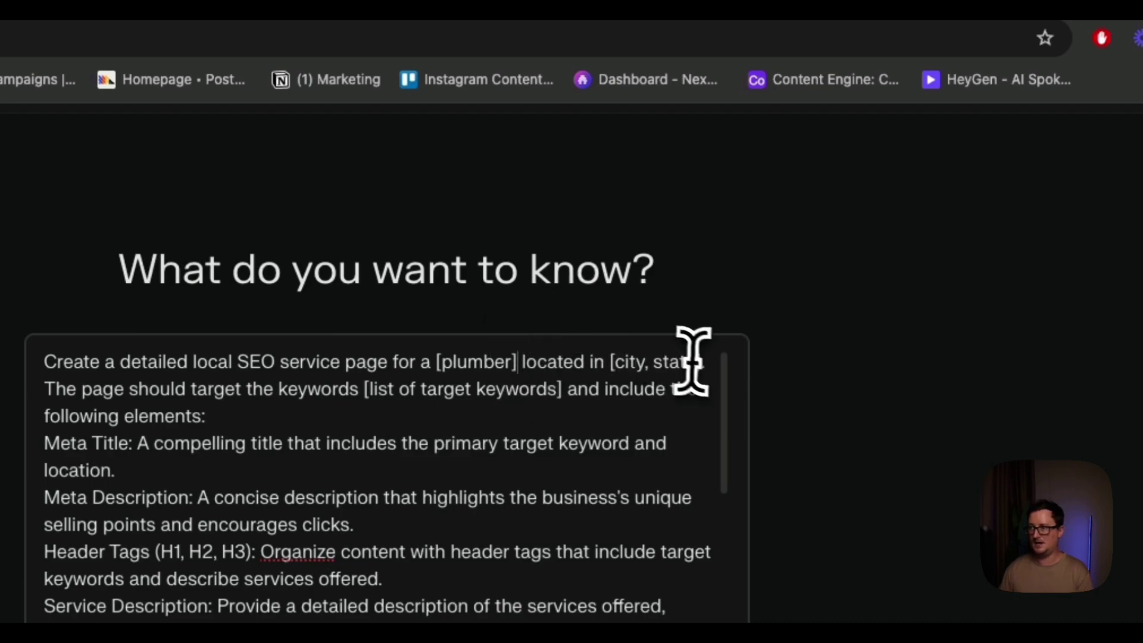
drag(695, 360, 616, 364)
key(BackSpace)
text(B)
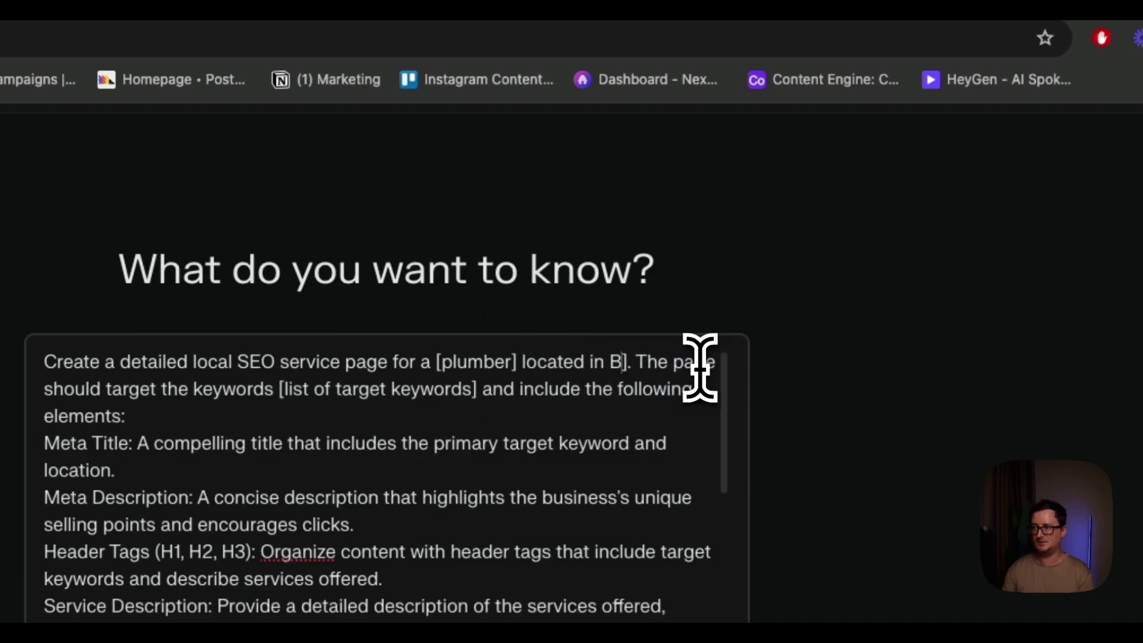
key(BackSpace)
text(B)
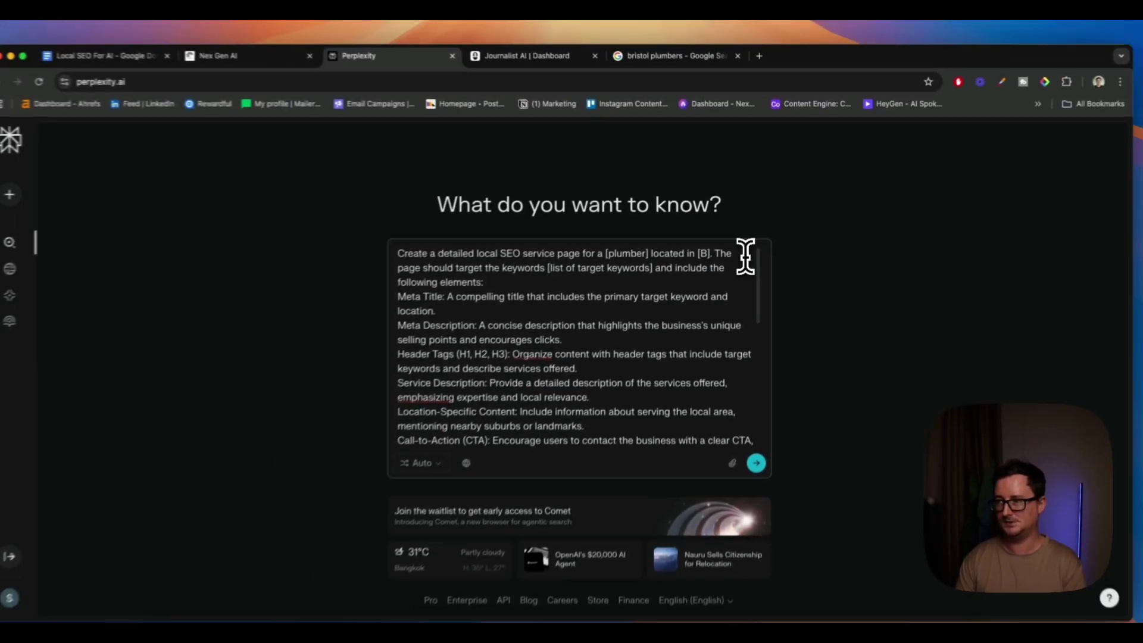
text(ristol, England)
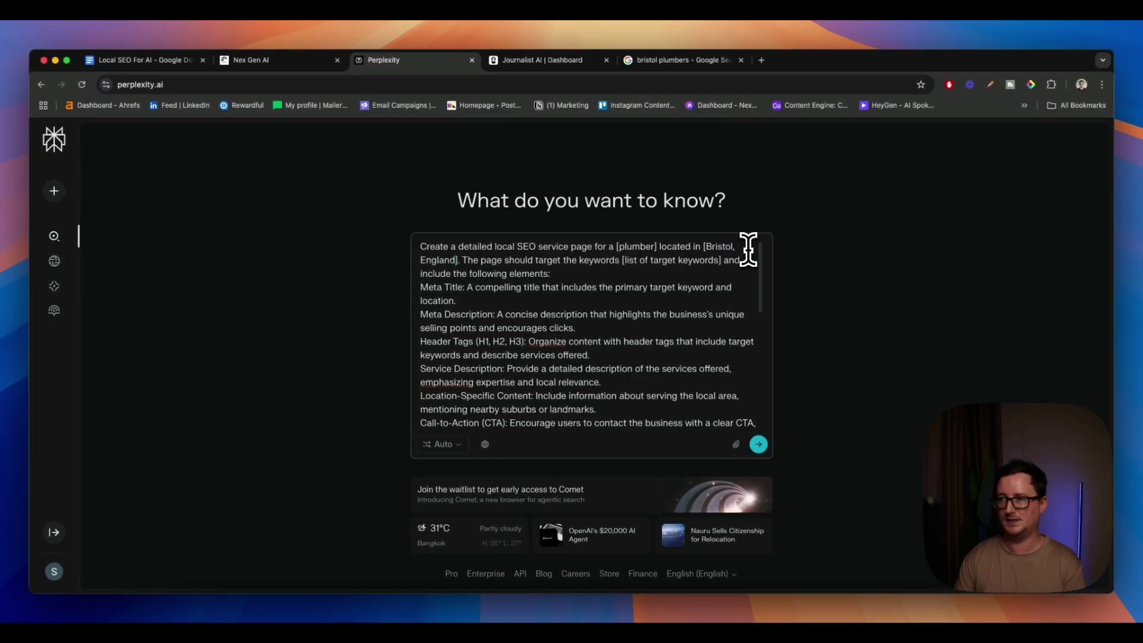
Replace the call-to-action's [Service] with 'plumbing services' and [City] with 'Bristol', then review the prompt.
scroll(586, 298, down, 1)
scroll(587, 301, down, 1)
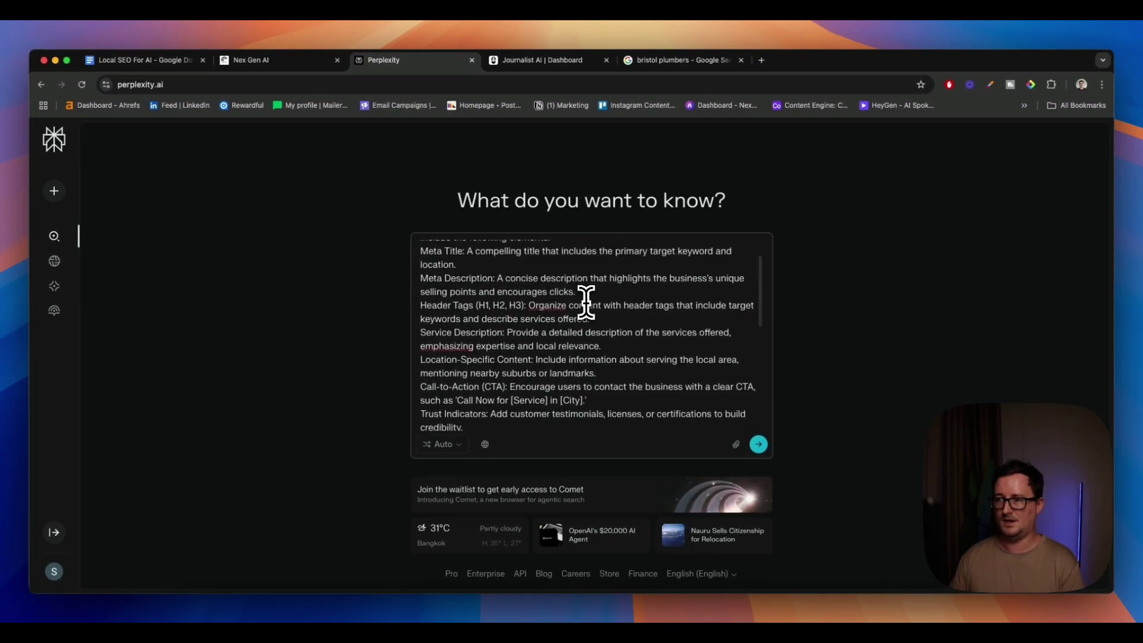
scroll(587, 300, down, 2)
scroll(583, 304, down, 1)
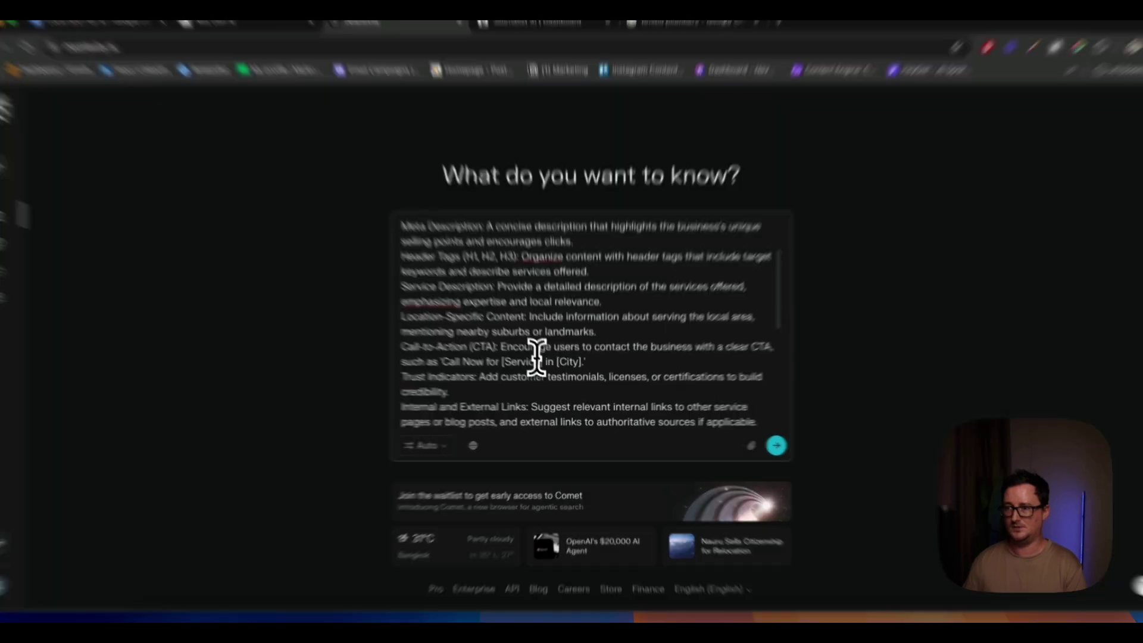
double_click(515, 368)
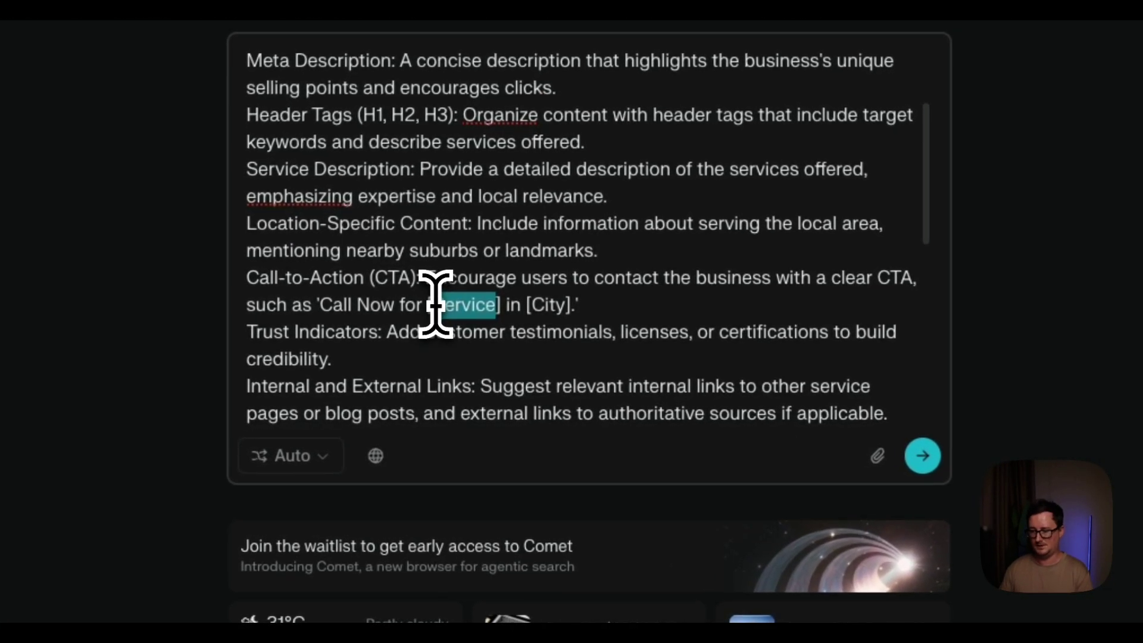
key(BackSpace)
text(p)
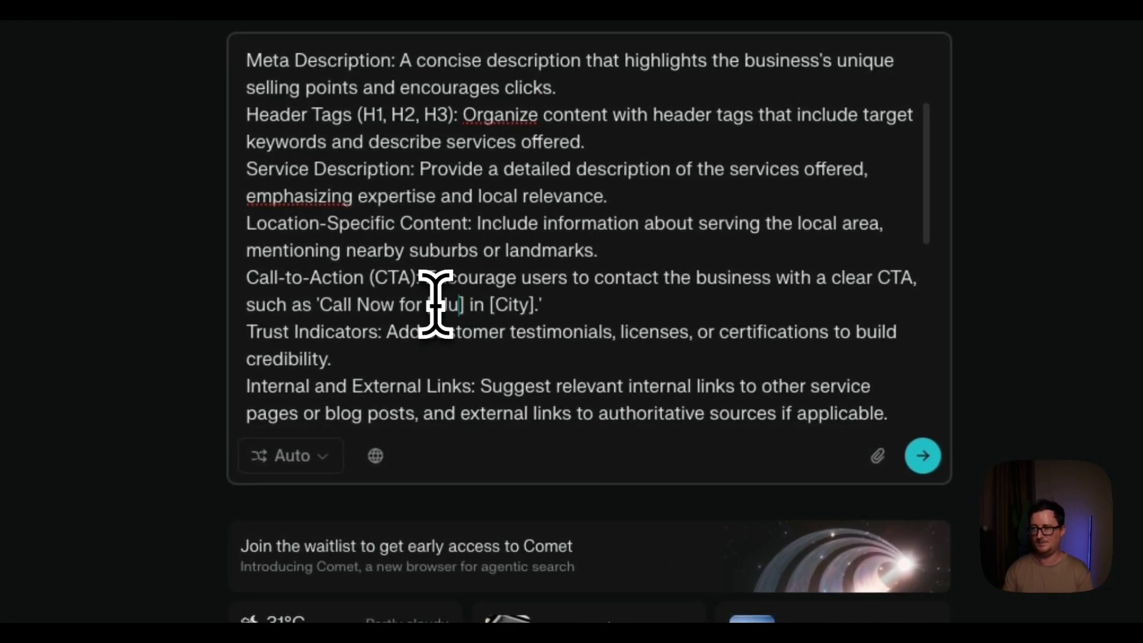
text(lumbing services)
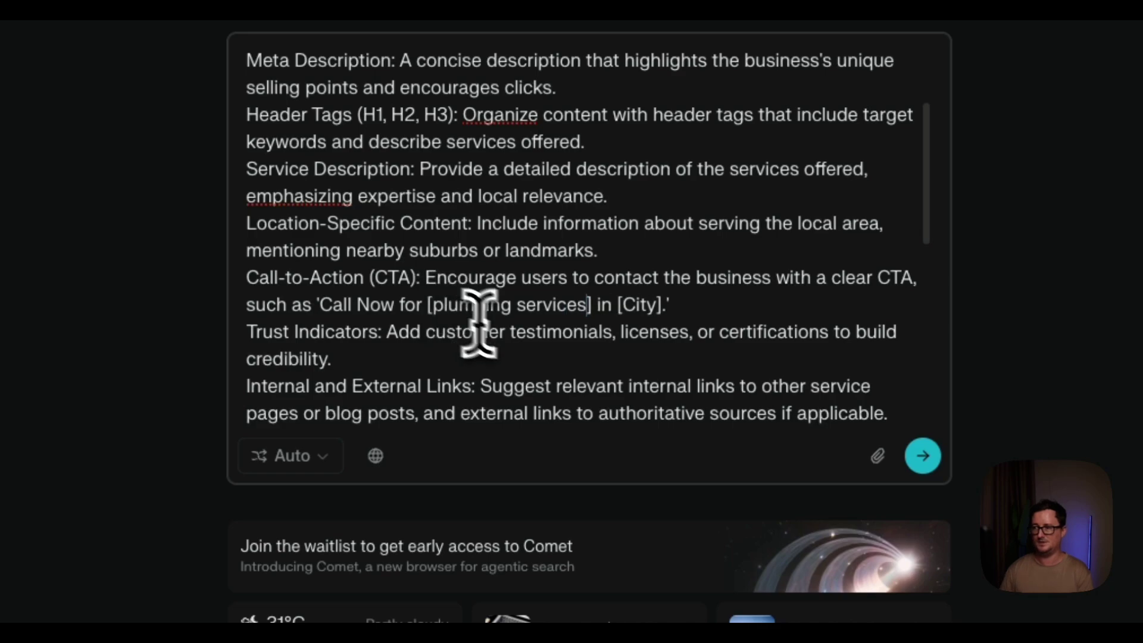
click(642, 304)
key(BackSpace)
key(BackSpace)
key(BackSpace)
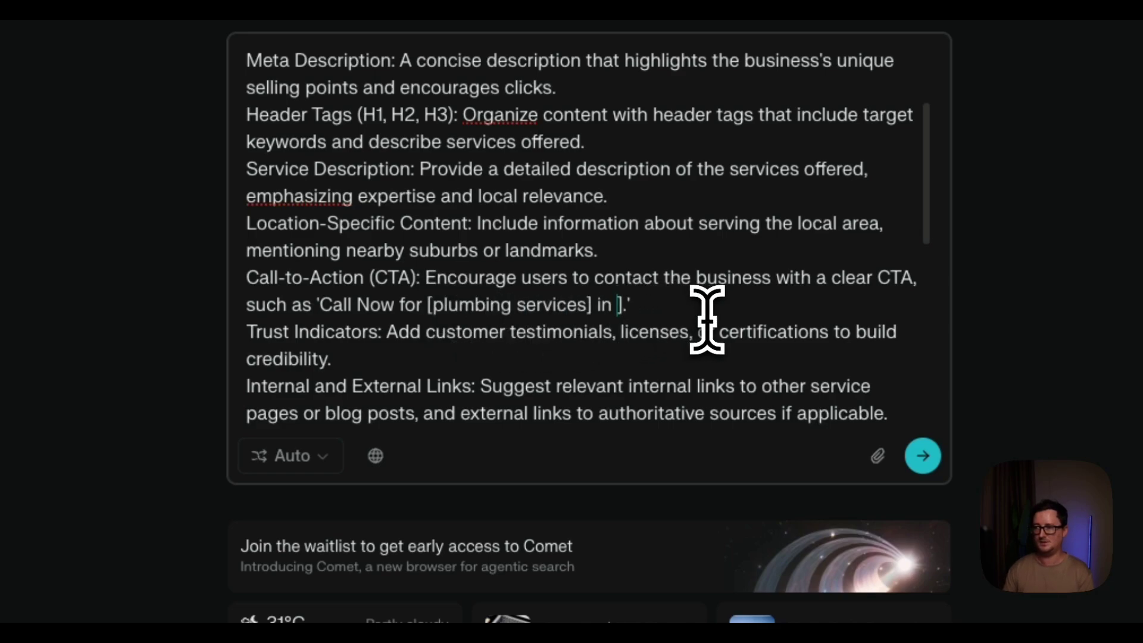
text([Brist)
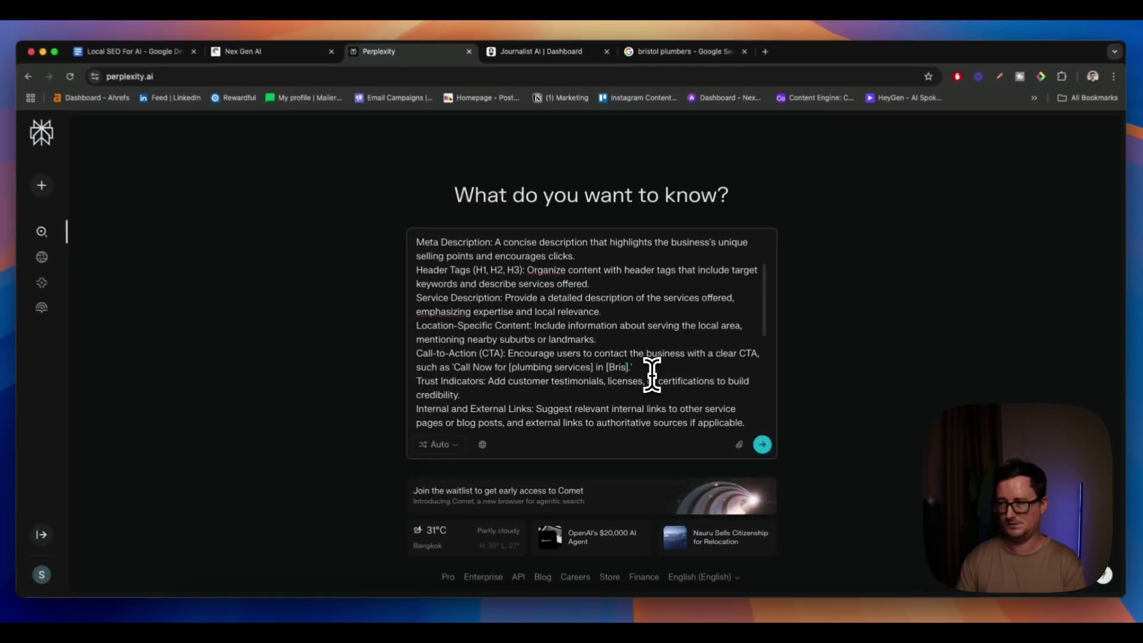
text(ol)
scroll(640, 363, down, 3)
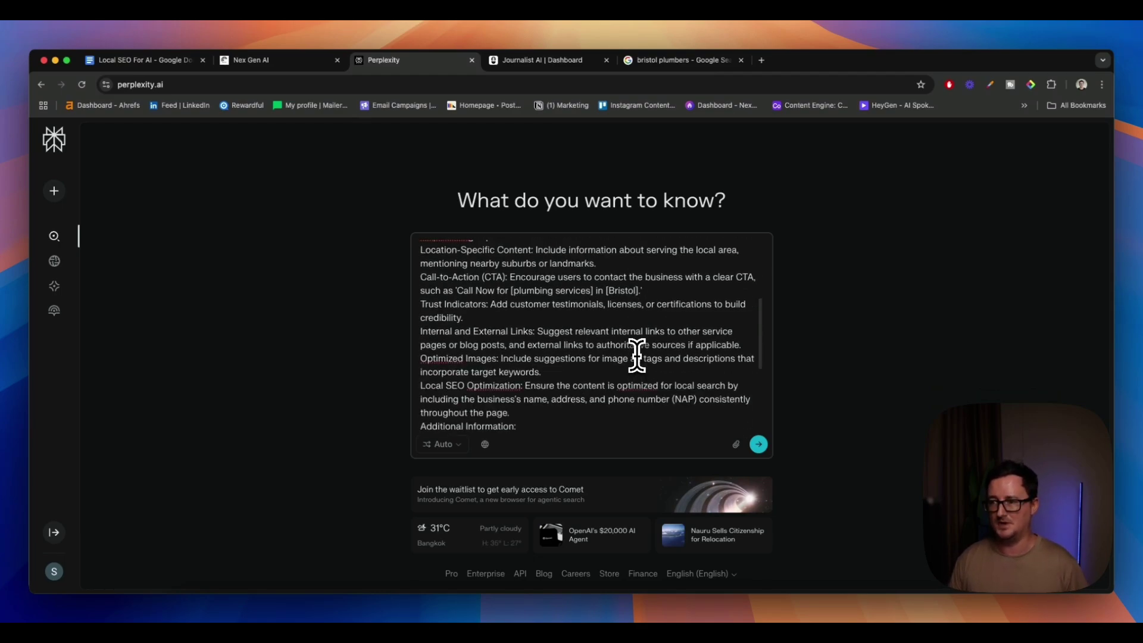
scroll(637, 355, down, 1)
scroll(637, 355, down, 2)
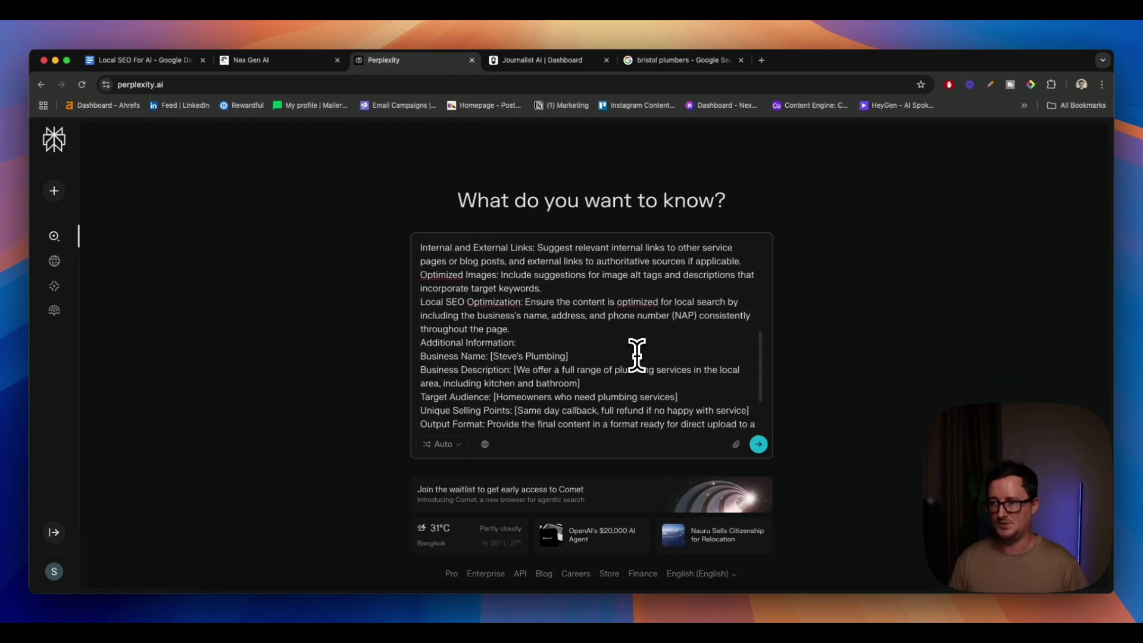
scroll(637, 356, down, 2)
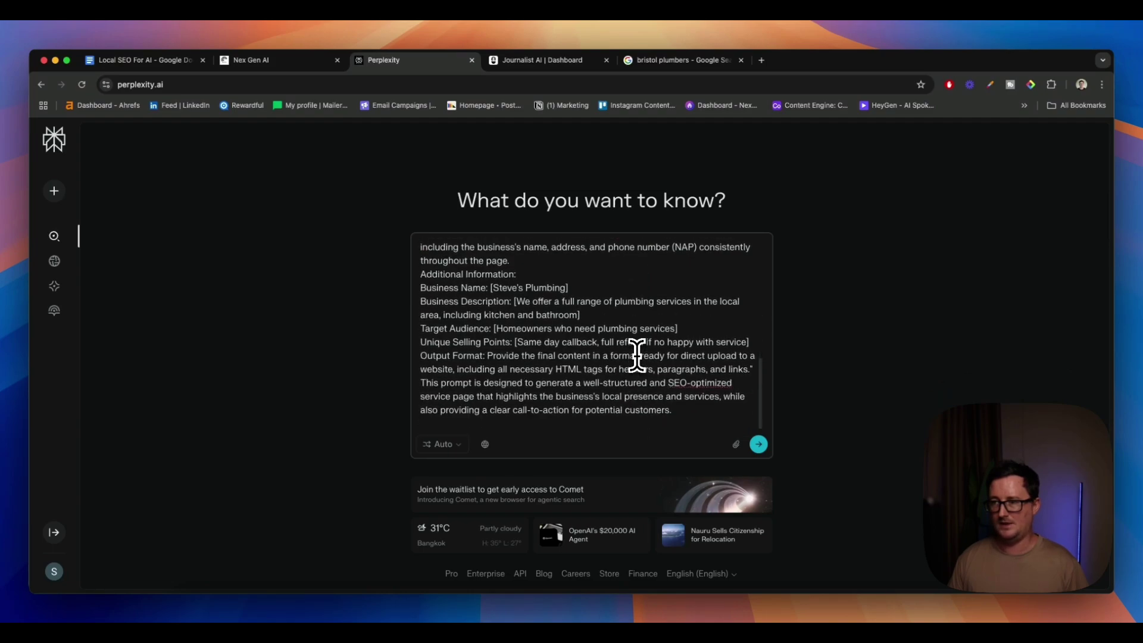
scroll(637, 356, up, 3)
scroll(637, 355, up, 8)
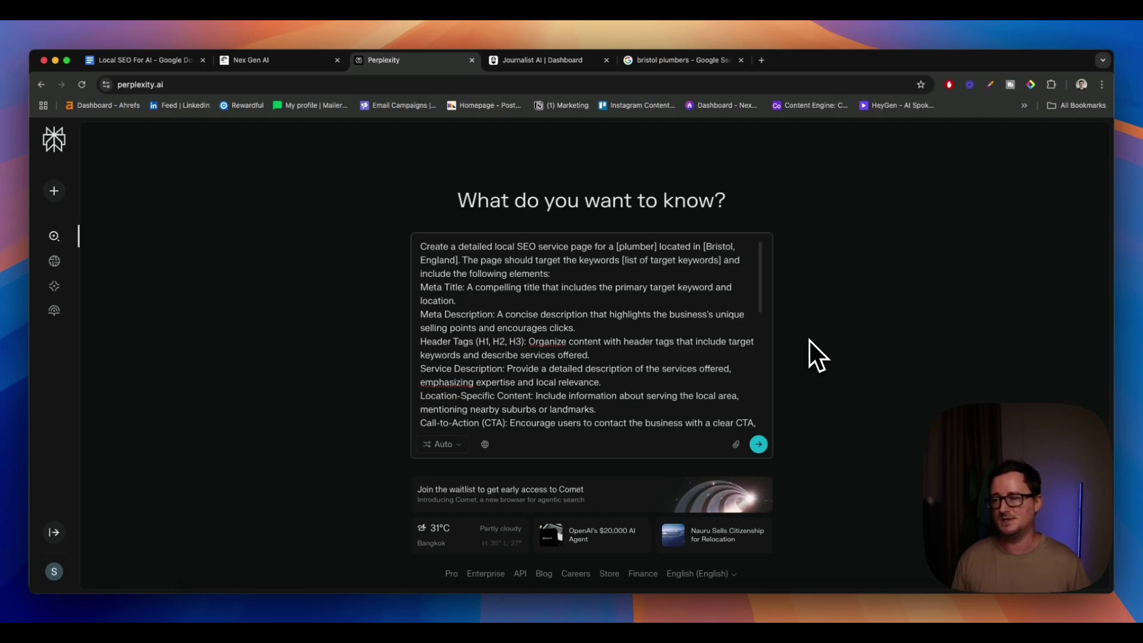
Send the filled prompt to generate the Steve's Plumbing Bristol service page.
click(759, 445)
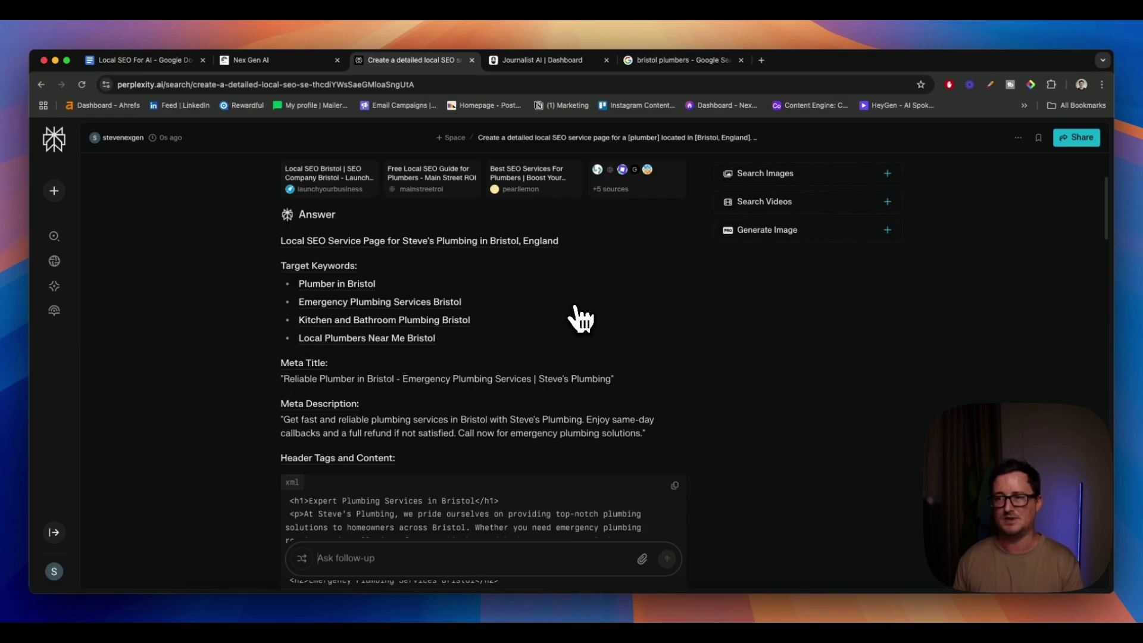
scroll(691, 319, down, 1)
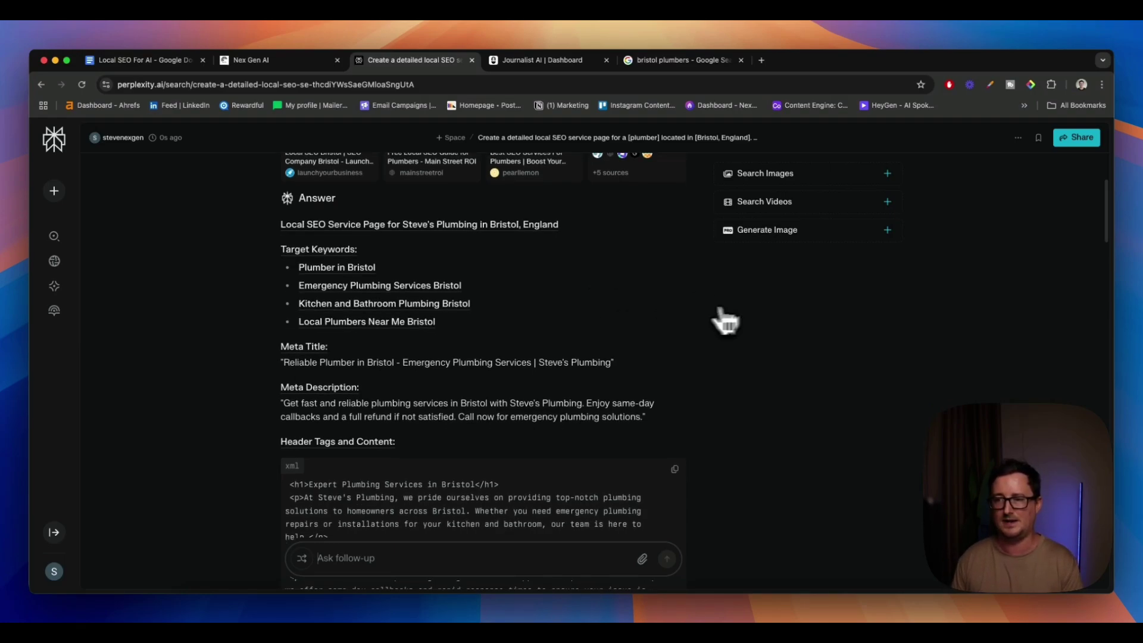
scroll(424, 370, down, 5)
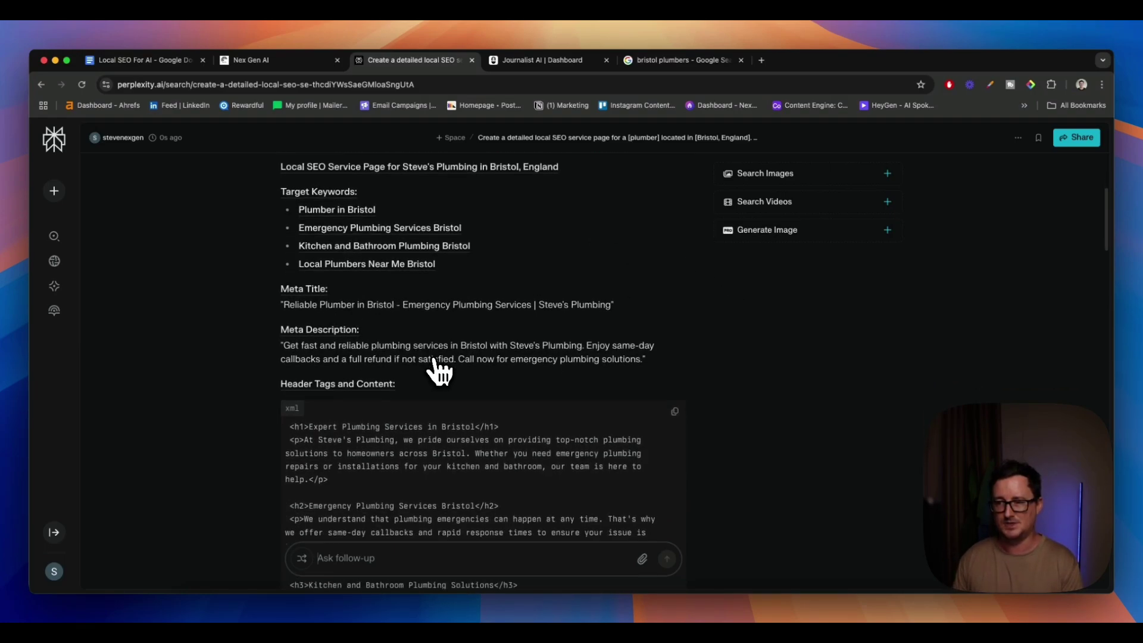
scroll(432, 364, down, 5)
scroll(433, 327, down, 2)
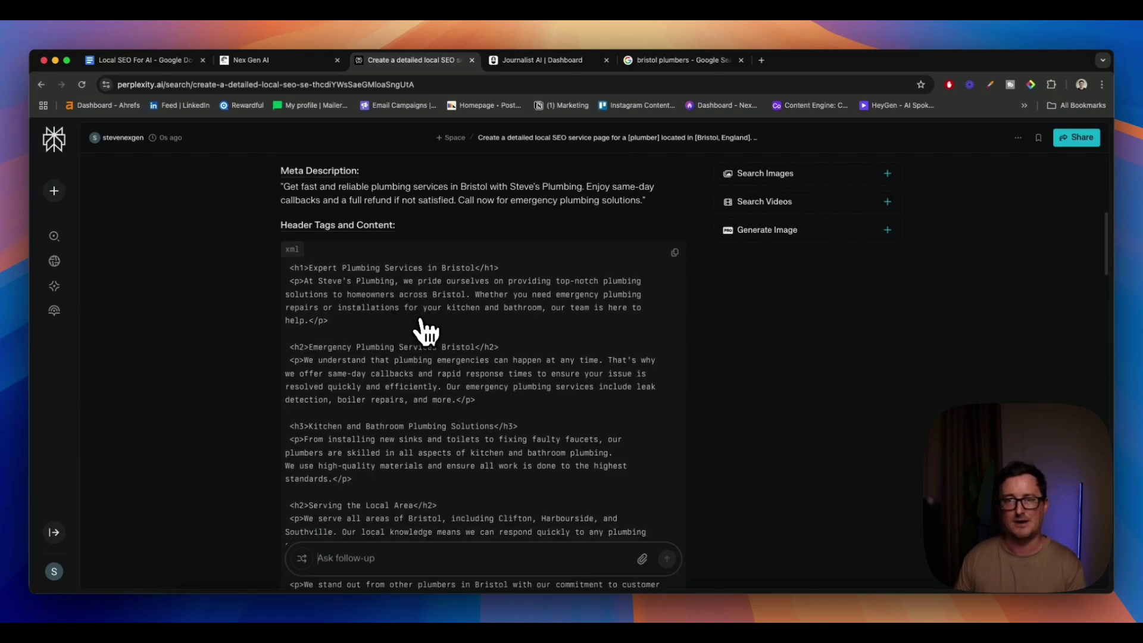
scroll(424, 340, down, 2)
scroll(424, 340, down, 3)
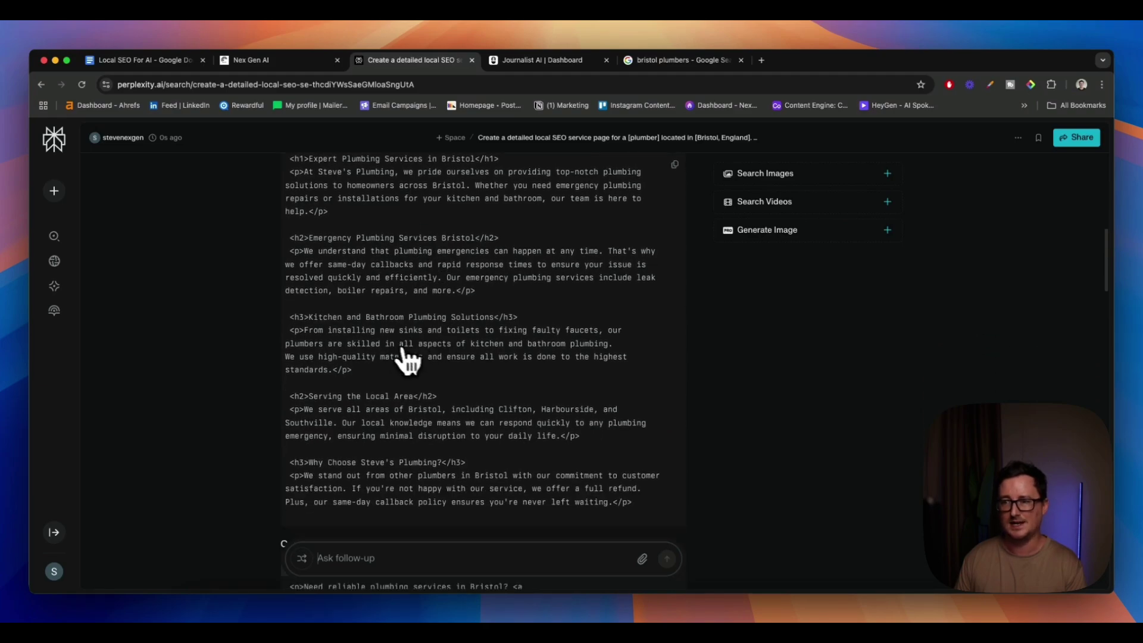
scroll(417, 360, down, 2)
scroll(426, 369, down, 3)
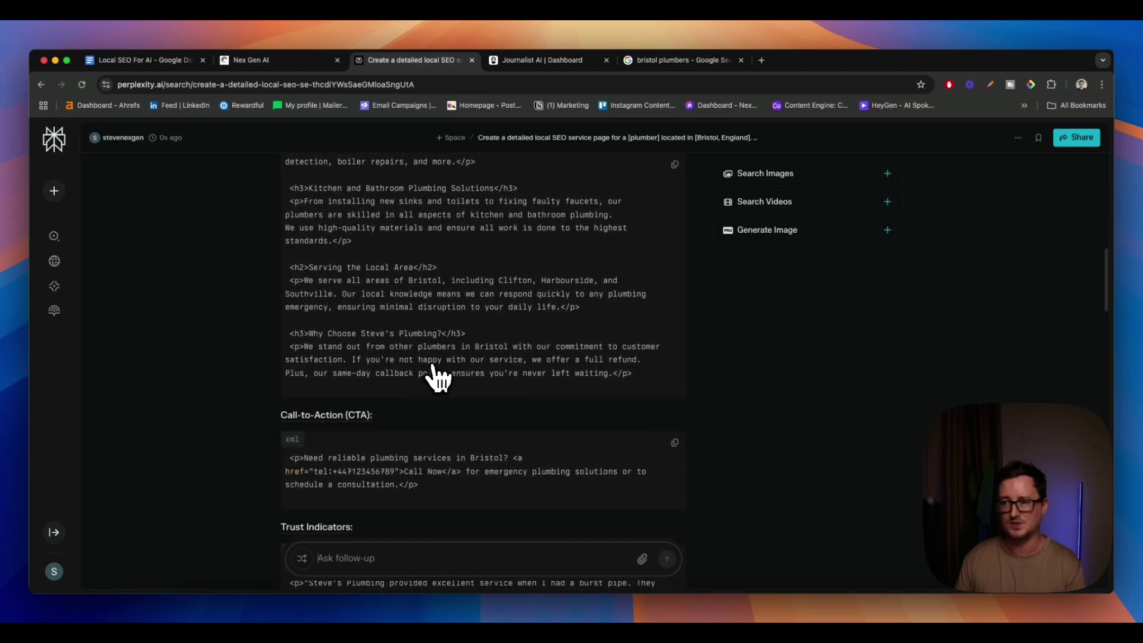
scroll(439, 379, down, 4)
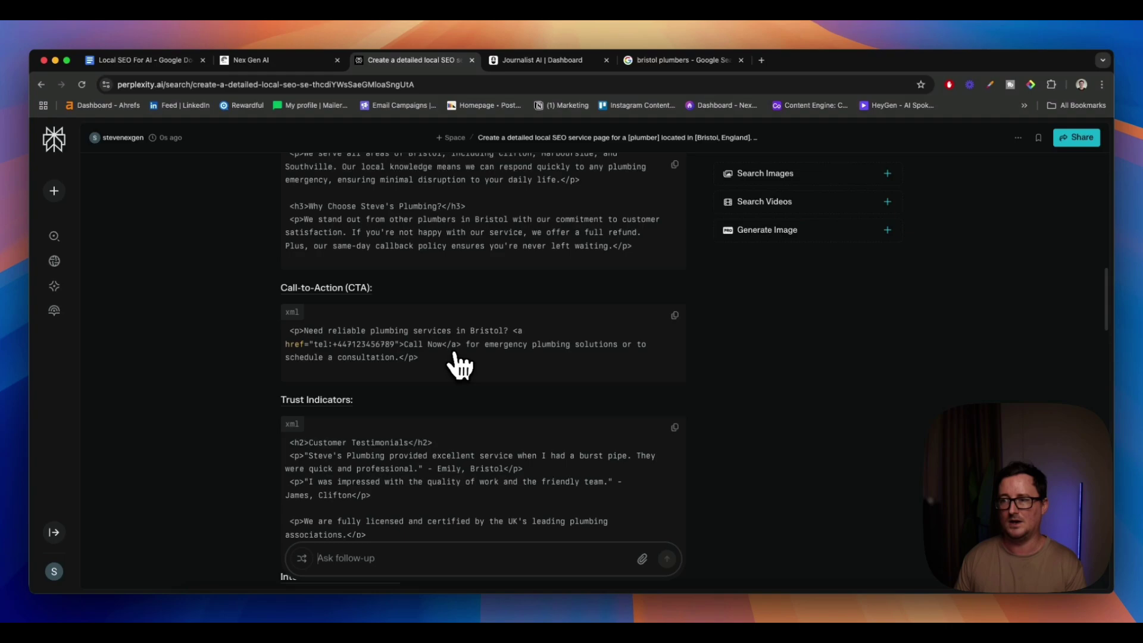
scroll(462, 365, up, 15)
scroll(464, 365, up, 3)
scroll(465, 365, down, 7)
scroll(467, 370, down, 10)
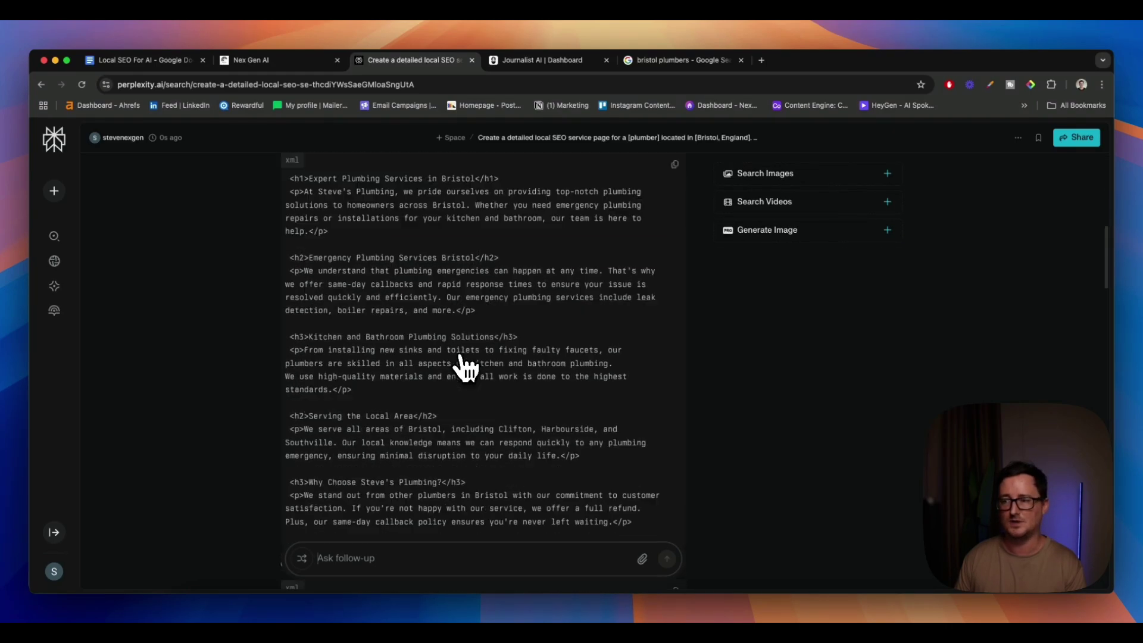
scroll(466, 369, down, 8)
scroll(466, 369, down, 3)
scroll(466, 369, down, 2)
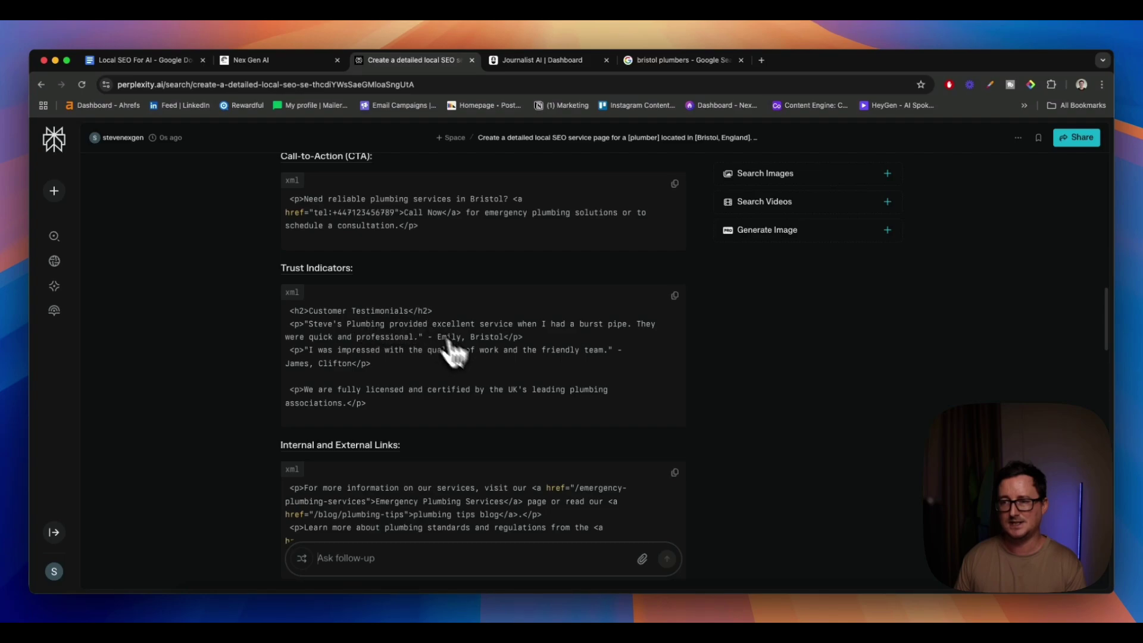
scroll(471, 366, down, 1)
scroll(485, 372, down, 4)
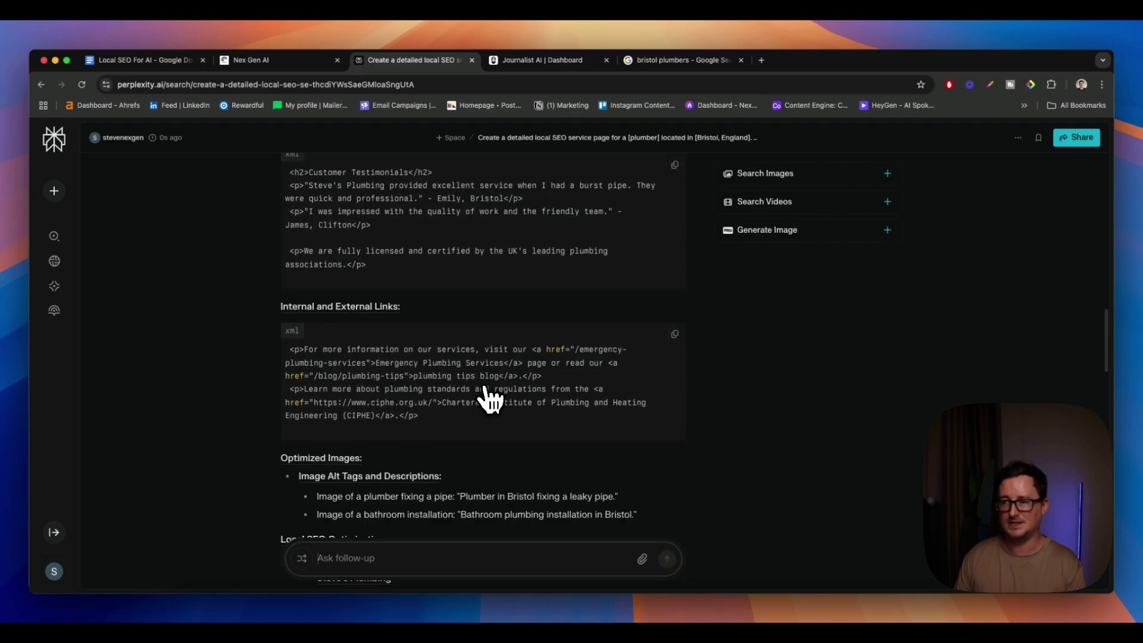
scroll(485, 396, down, 4)
scroll(485, 396, down, 1)
scroll(486, 396, down, 2)
scroll(485, 396, down, 3)
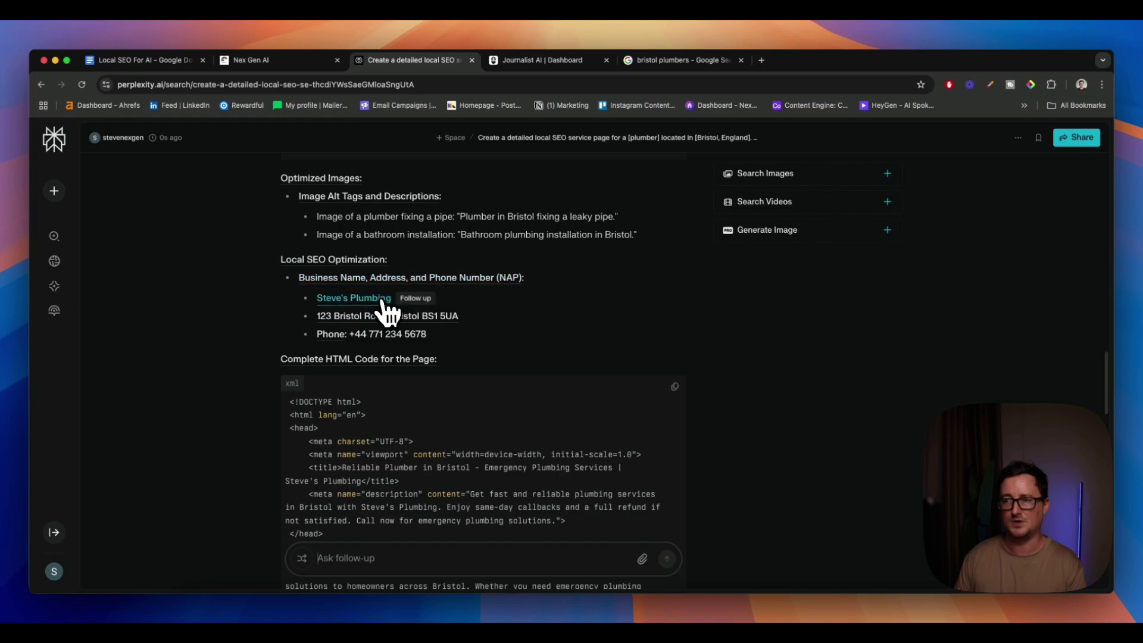
scroll(494, 354, down, 3)
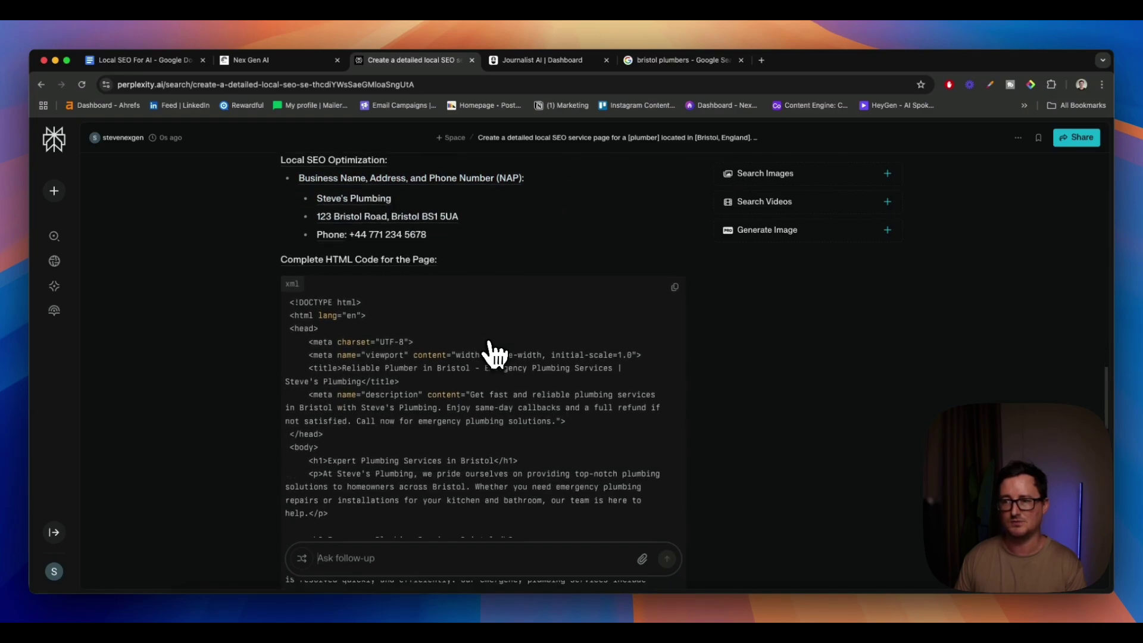
scroll(488, 348, down, 1)
scroll(476, 334, down, 7)
scroll(473, 331, down, 2)
scroll(476, 334, down, 8)
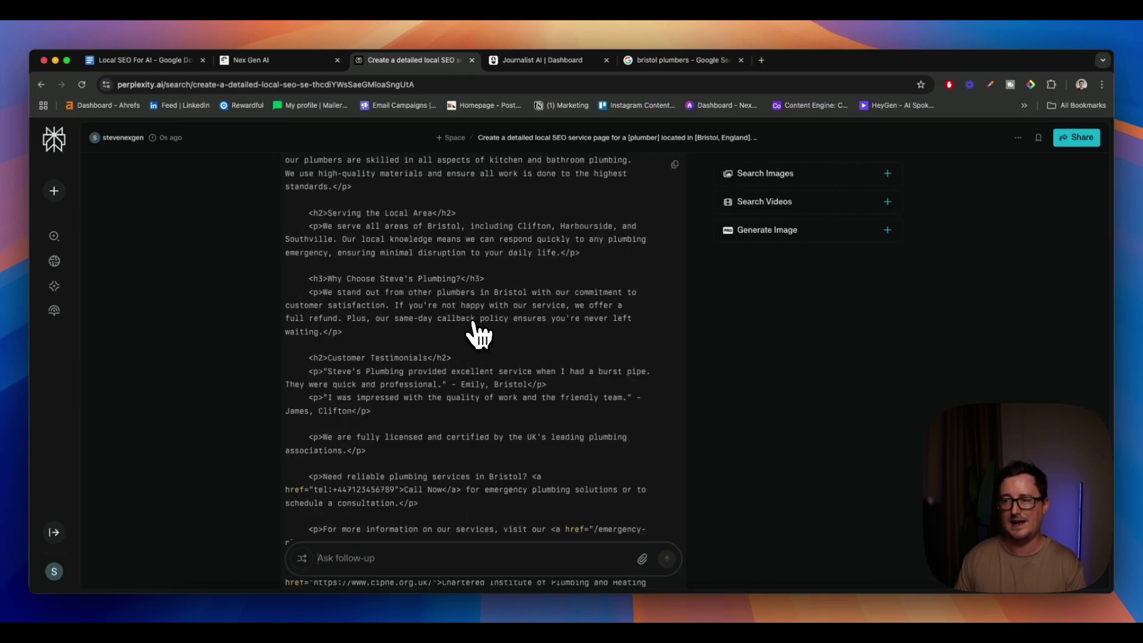
scroll(480, 337, down, 5)
scroll(479, 336, down, 5)
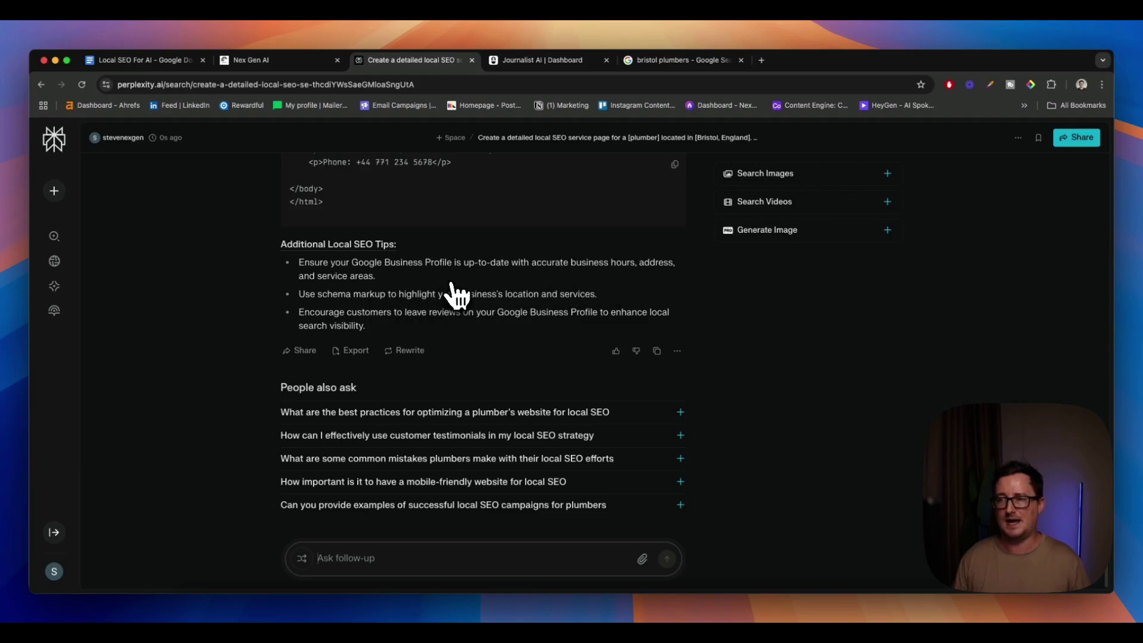
drag(366, 326, 472, 288)
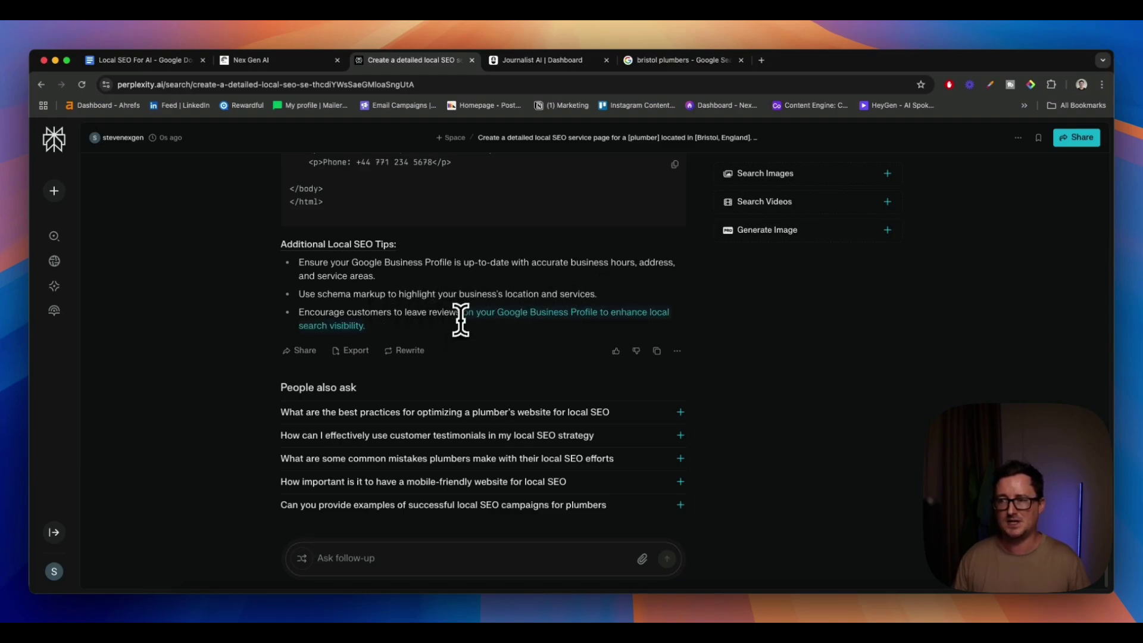
click(715, 331)
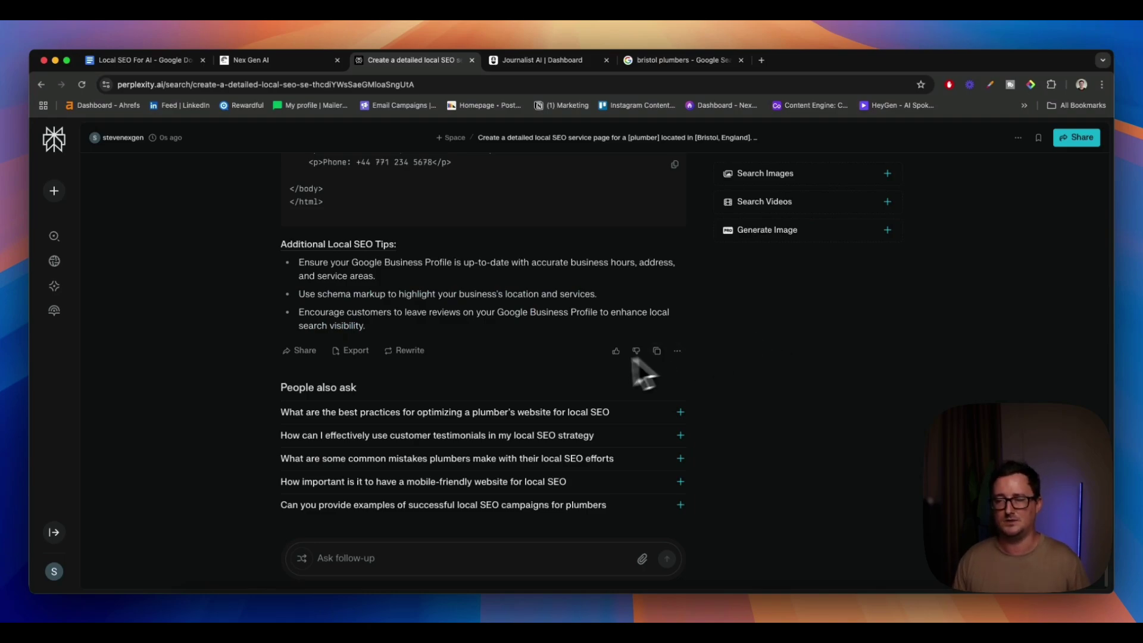
scroll(596, 369, up, 5)
scroll(594, 372, up, 5)
scroll(599, 378, up, 5)
scroll(600, 380, up, 5)
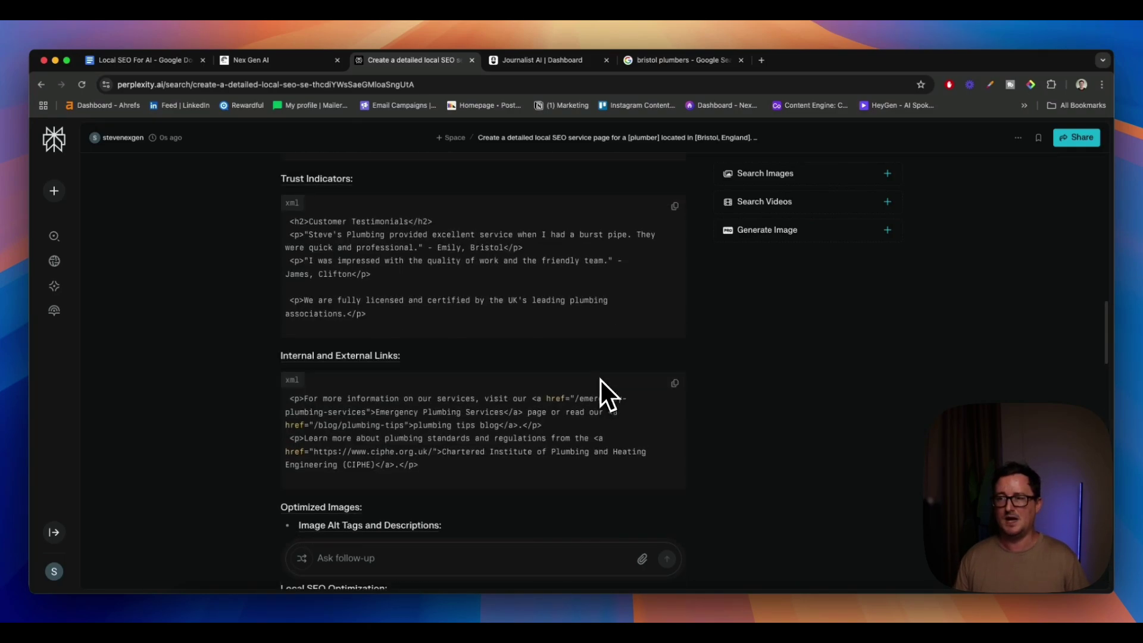
scroll(602, 381, up, 5)
scroll(602, 381, up, 5)
scroll(602, 381, up, 1)
scroll(601, 381, up, 3)
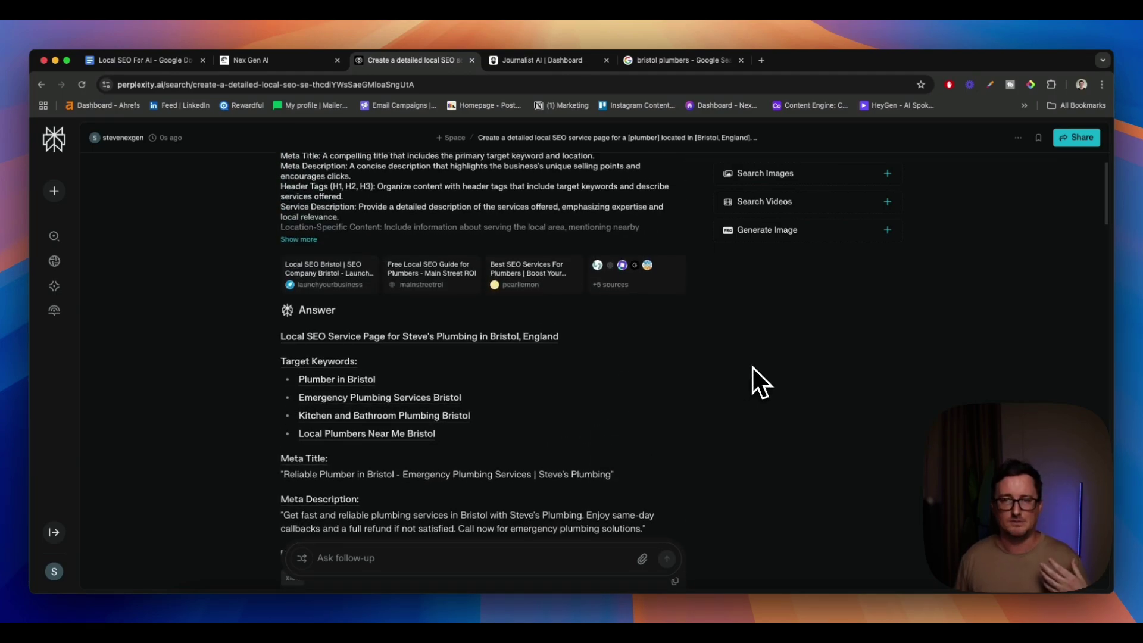
Read through the answer's target keywords and header tags, then switch to Journalist AI's Generate Articles page.
scroll(753, 367, down, 2)
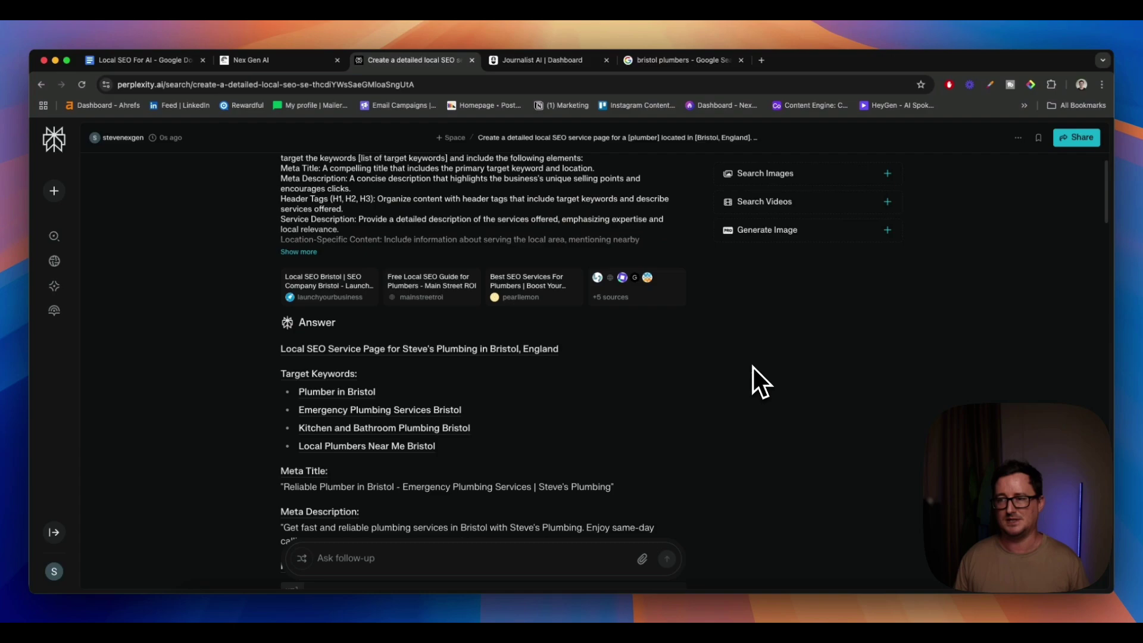
scroll(754, 368, down, 3)
scroll(619, 375, up, 1)
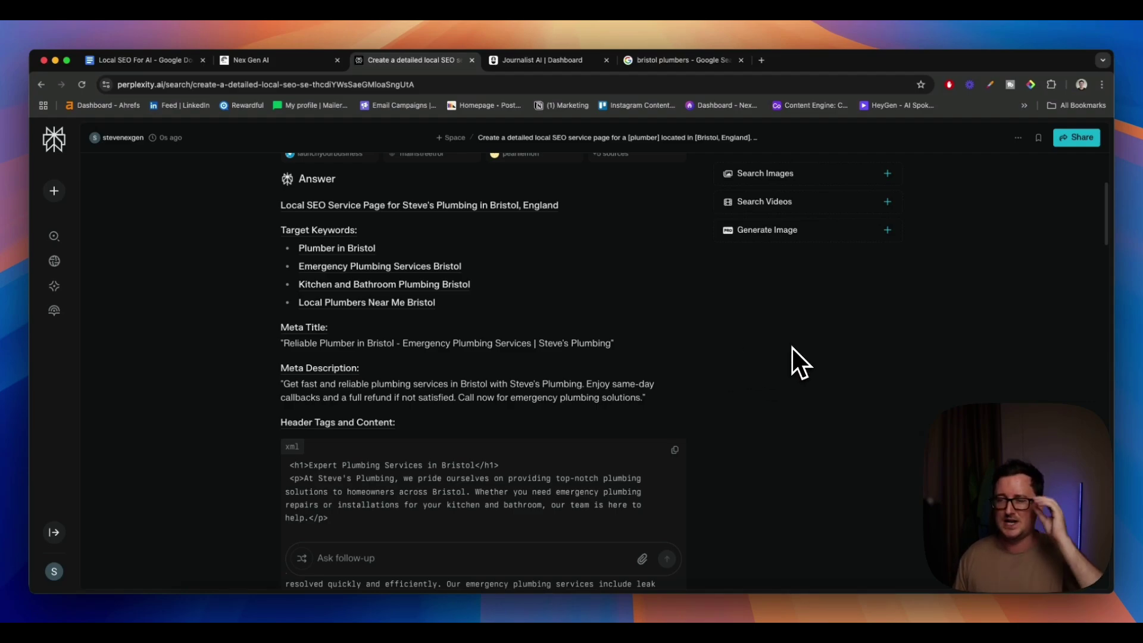
scroll(767, 351, down, 2)
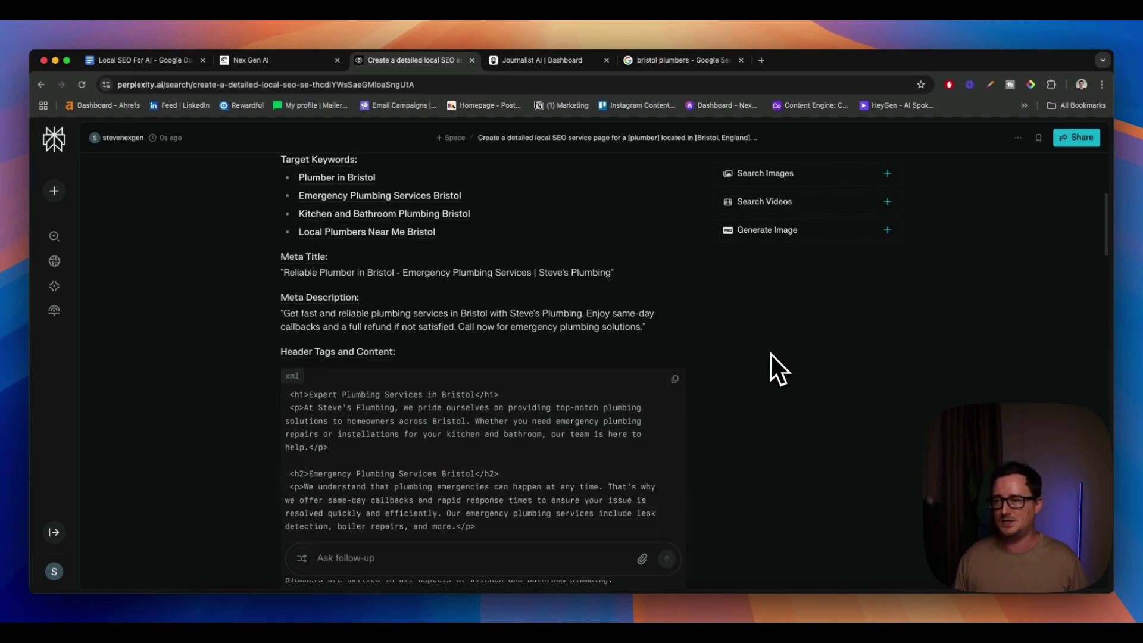
scroll(770, 354, down, 3)
scroll(790, 355, up, 1)
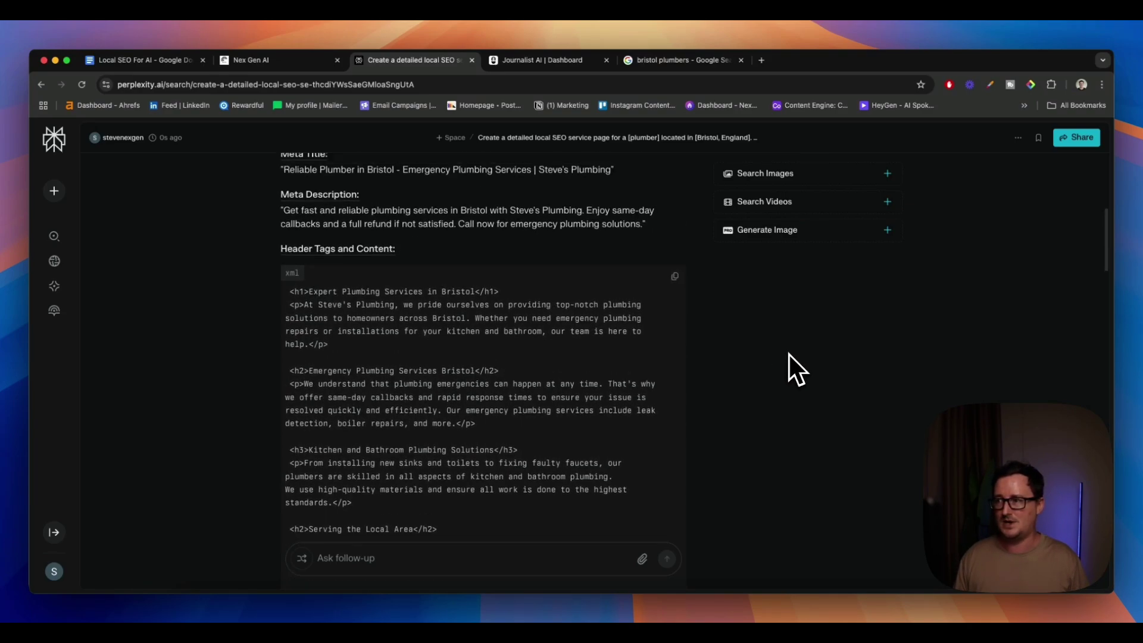
scroll(789, 355, down, 2)
scroll(790, 354, down, 5)
scroll(790, 355, down, 3)
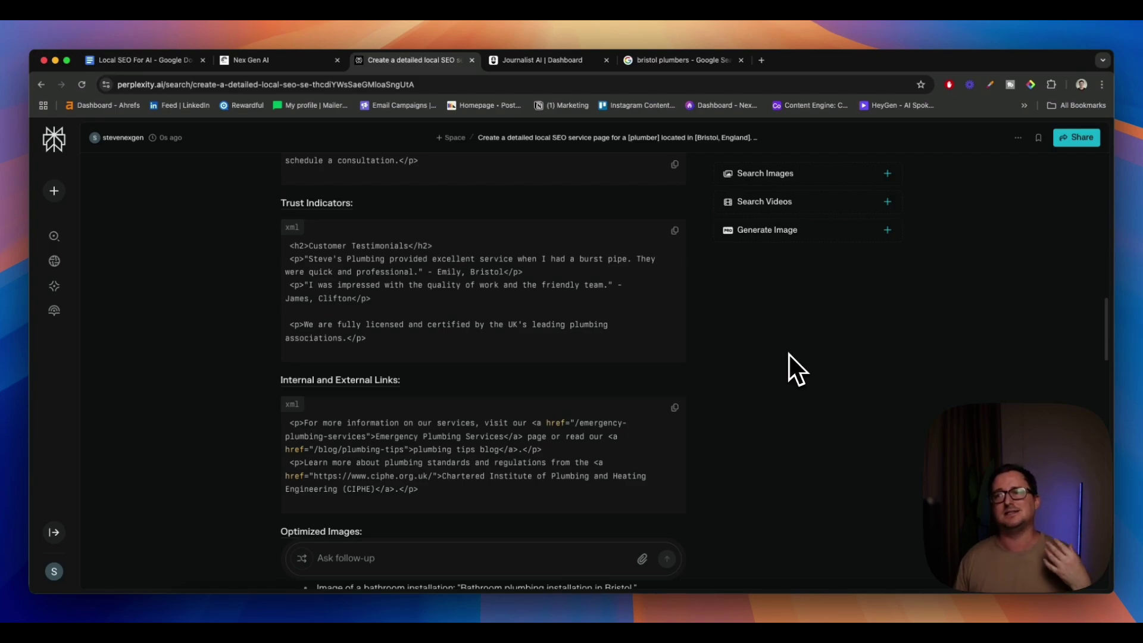
scroll(789, 355, up, 3)
scroll(789, 355, up, 10)
scroll(790, 355, up, 5)
scroll(790, 354, down, 3)
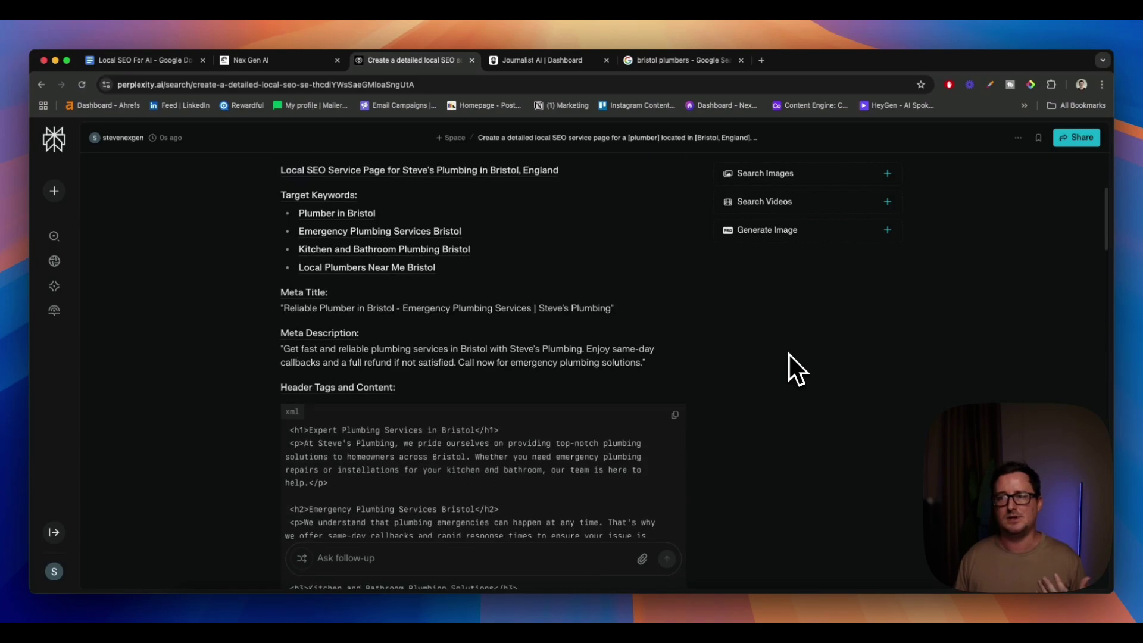
scroll(790, 355, up, 1)
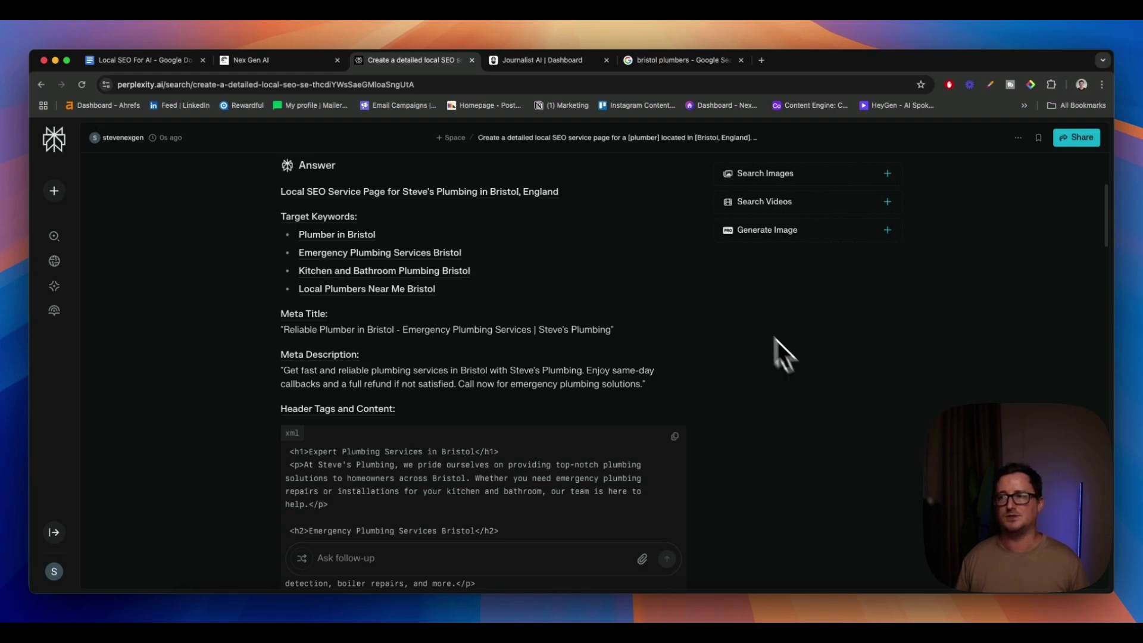
click(533, 60)
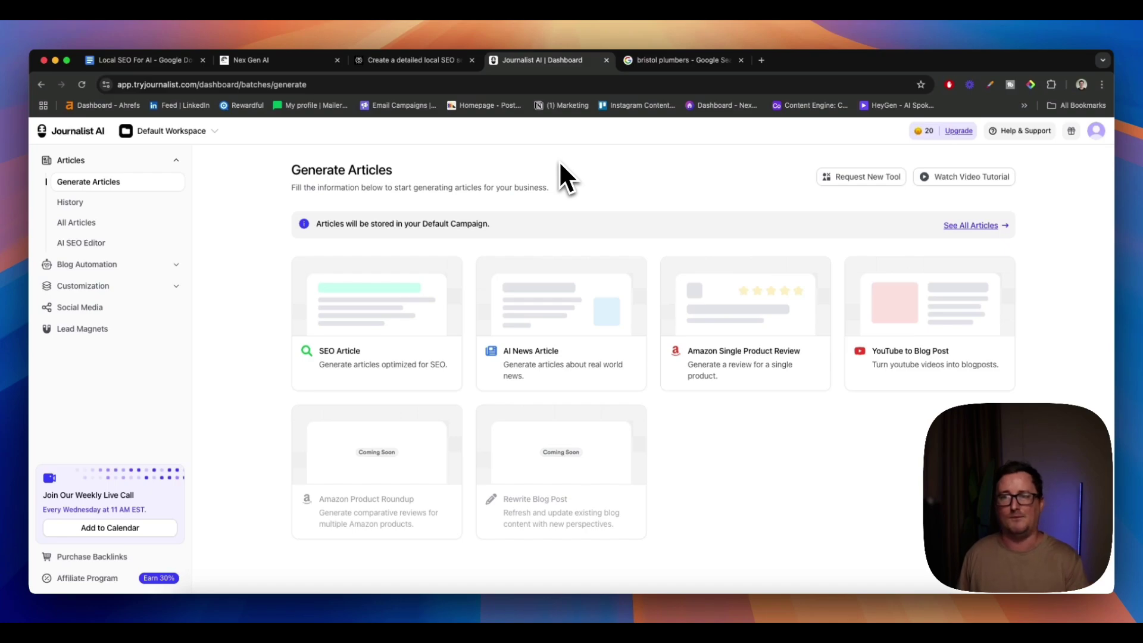
Start an SEO Article and check Perplexity's target keywords for reference.
click(390, 316)
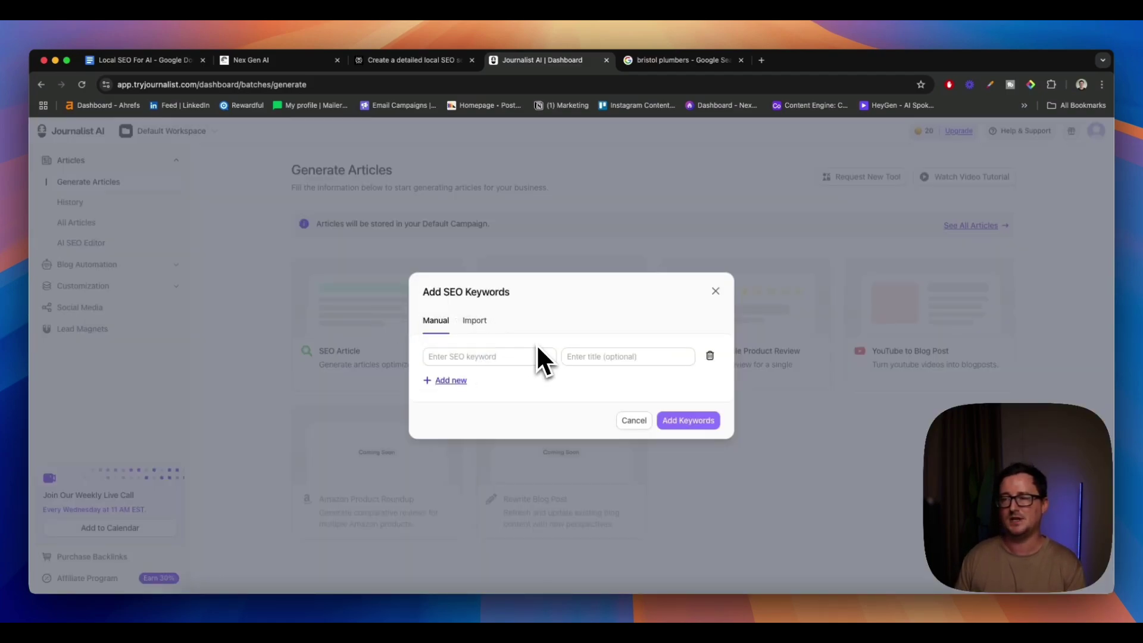
click(405, 59)
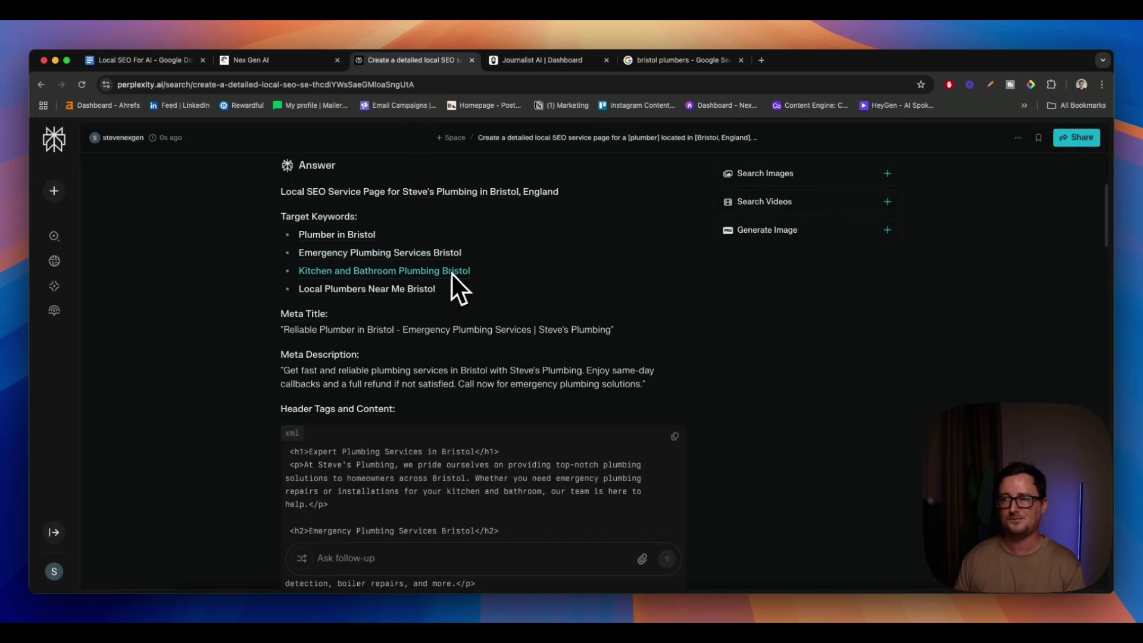
scroll(478, 285, down, 2)
scroll(478, 284, down, 3)
scroll(478, 284, down, 5)
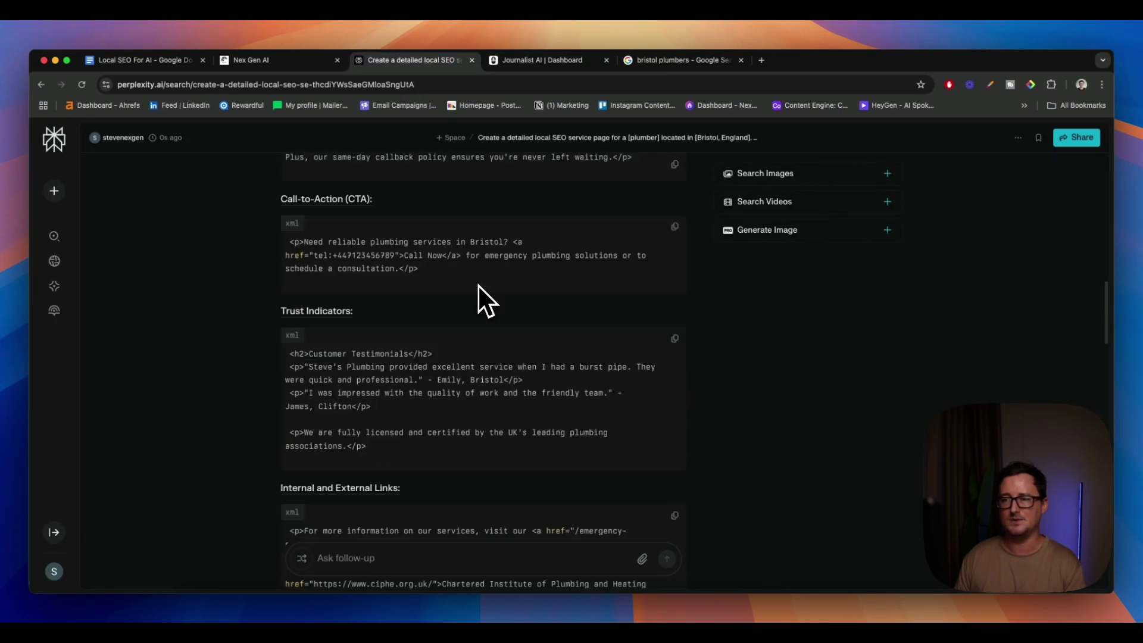
scroll(478, 285, up, 1)
scroll(479, 285, up, 5)
scroll(478, 285, up, 2)
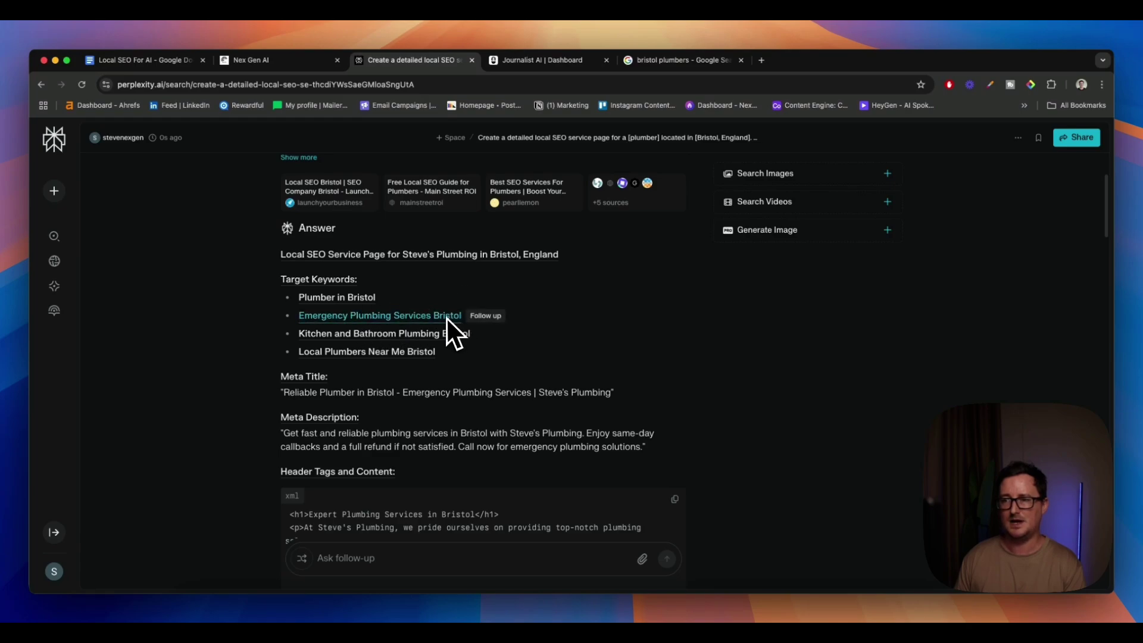
click(552, 60)
Try the keyword form's extra rows and import option, then remove the extra rows.
click(478, 356)
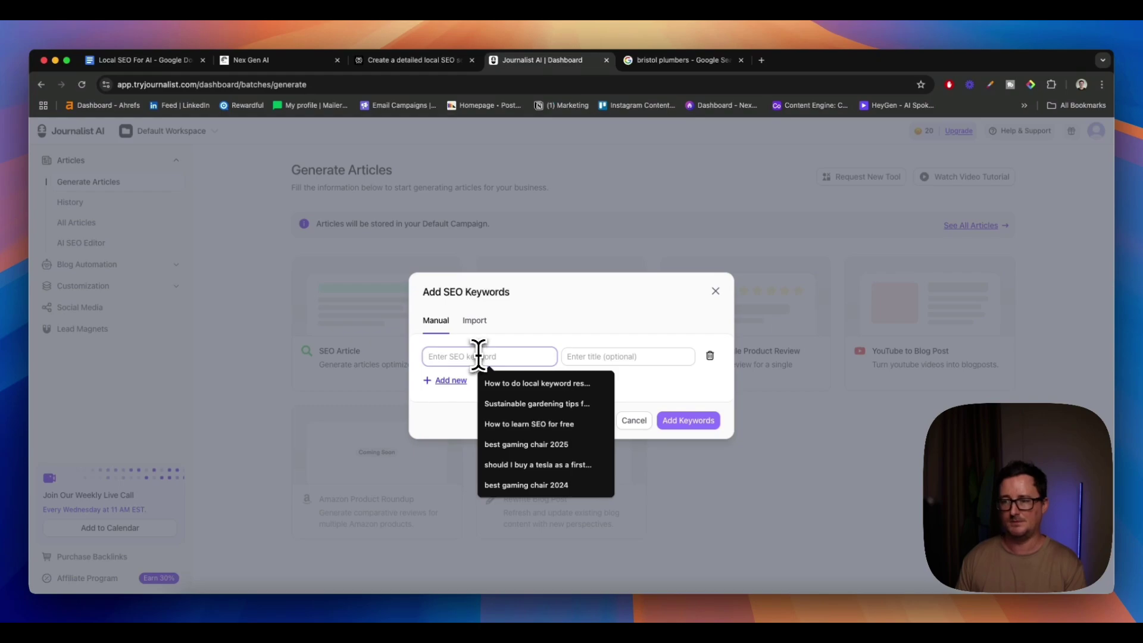
text(emergency plumbing services in)
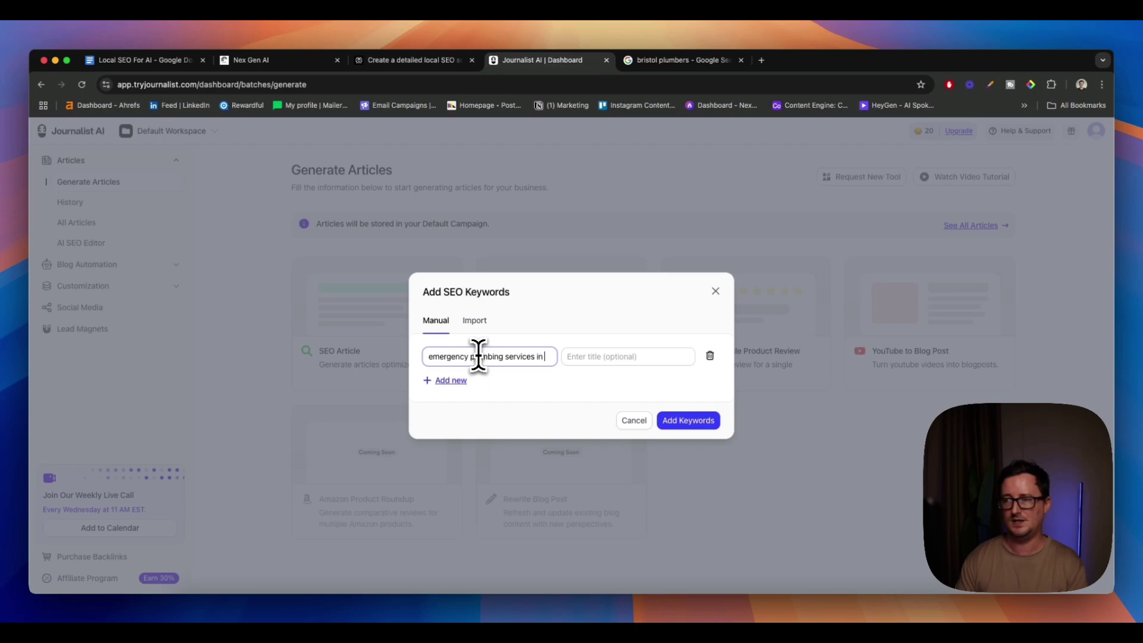
text( bristol)
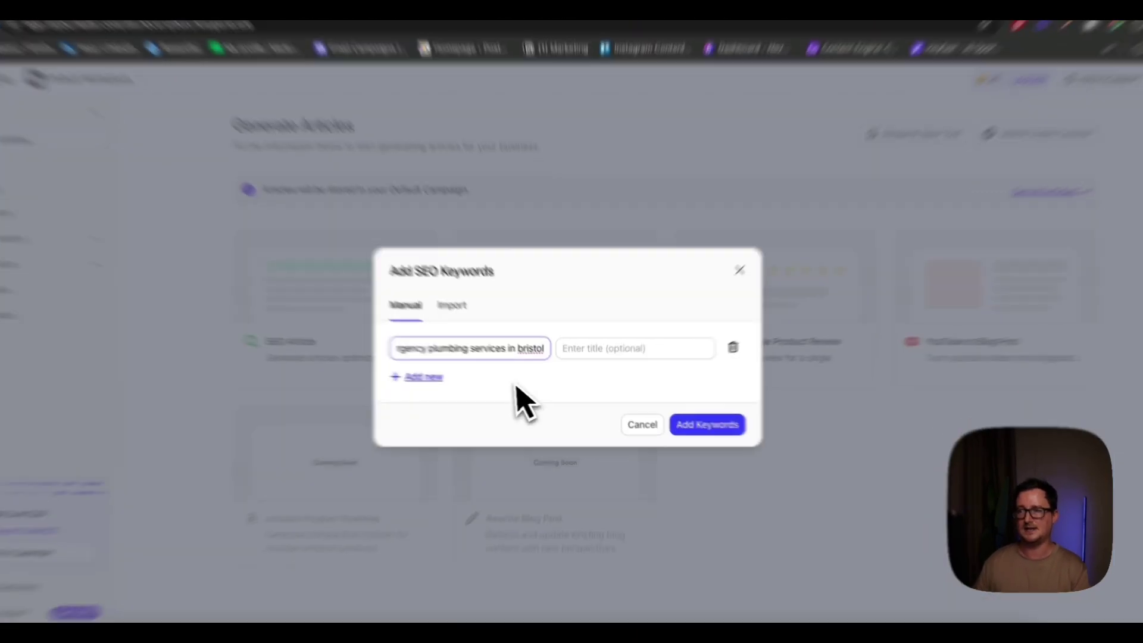
click(452, 380)
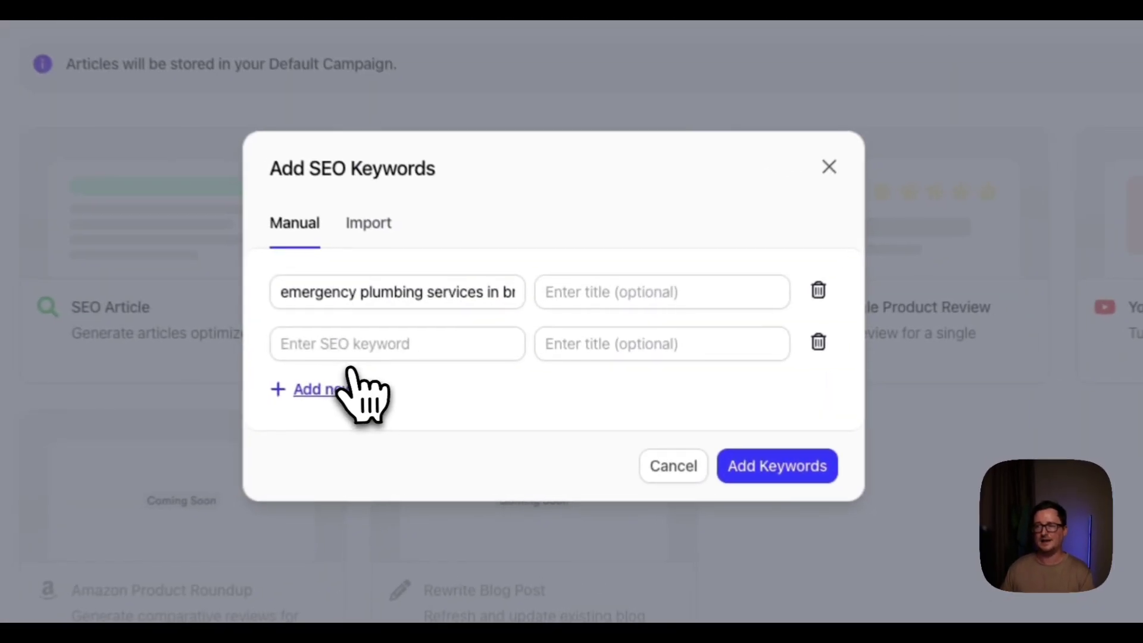
click(342, 389)
click(334, 440)
click(819, 342)
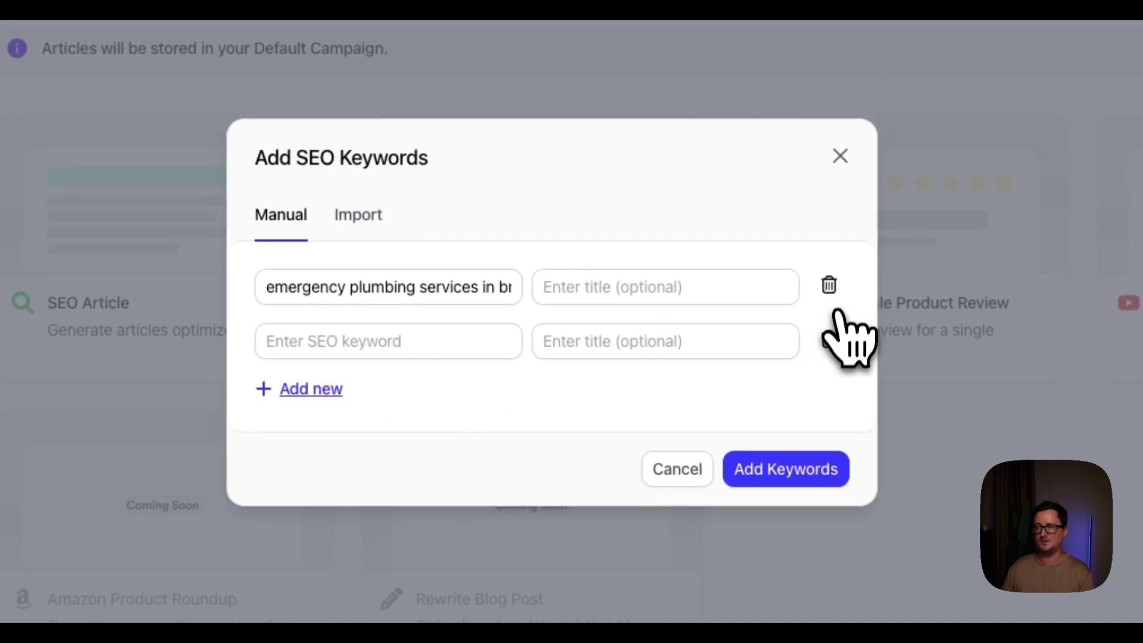
click(830, 339)
click(358, 214)
click(281, 215)
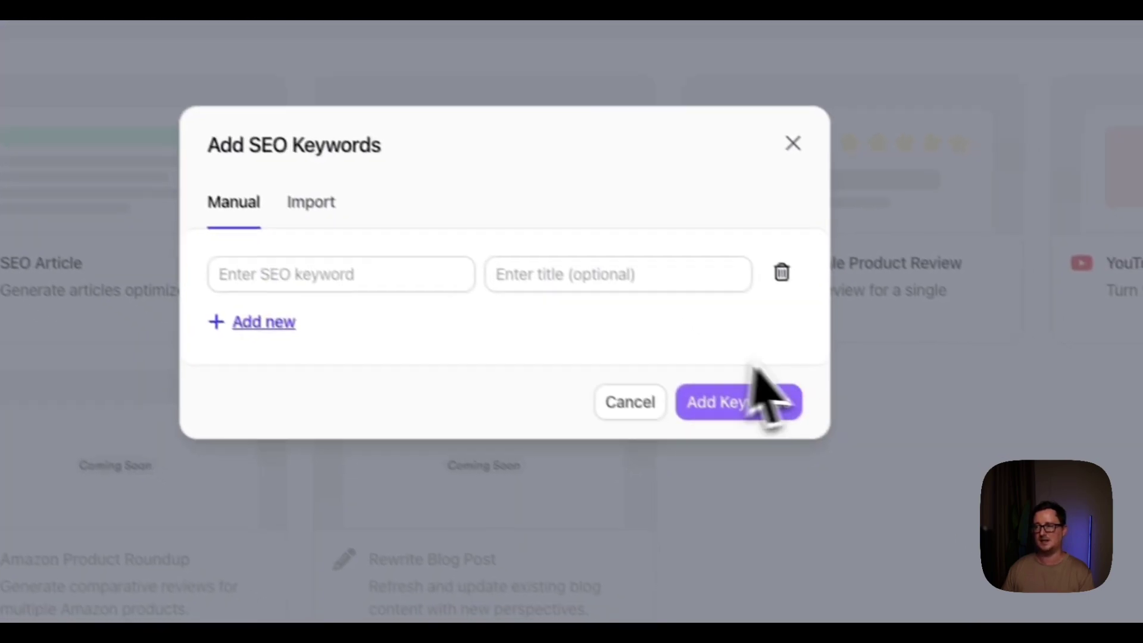
Add 'emergency plumbing services in bristol' as the SEO keyword in the Default Campaign.
click(370, 265)
text(emerg)
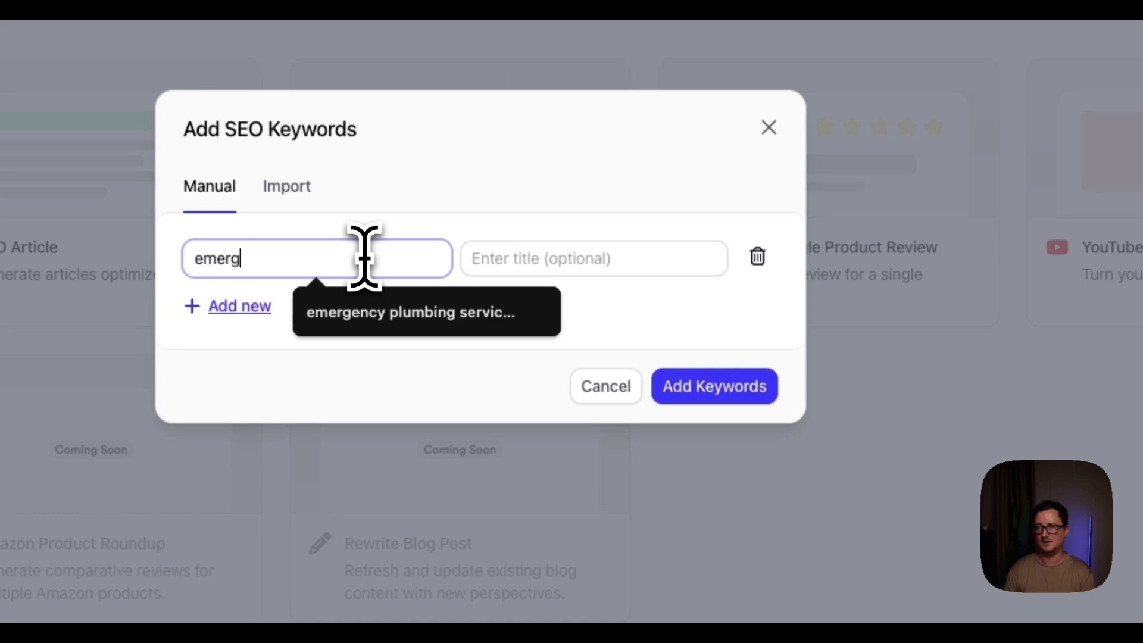
text(en)
click(465, 319)
click(693, 390)
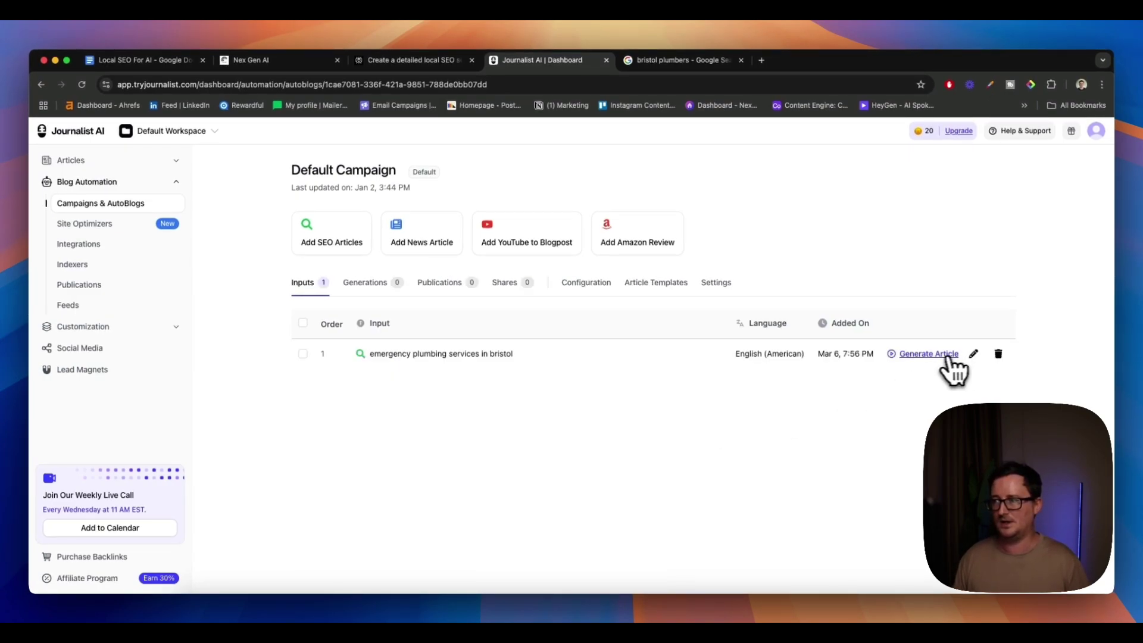
Open the keyword's article details and view the outline, language, country and tone settings.
click(974, 354)
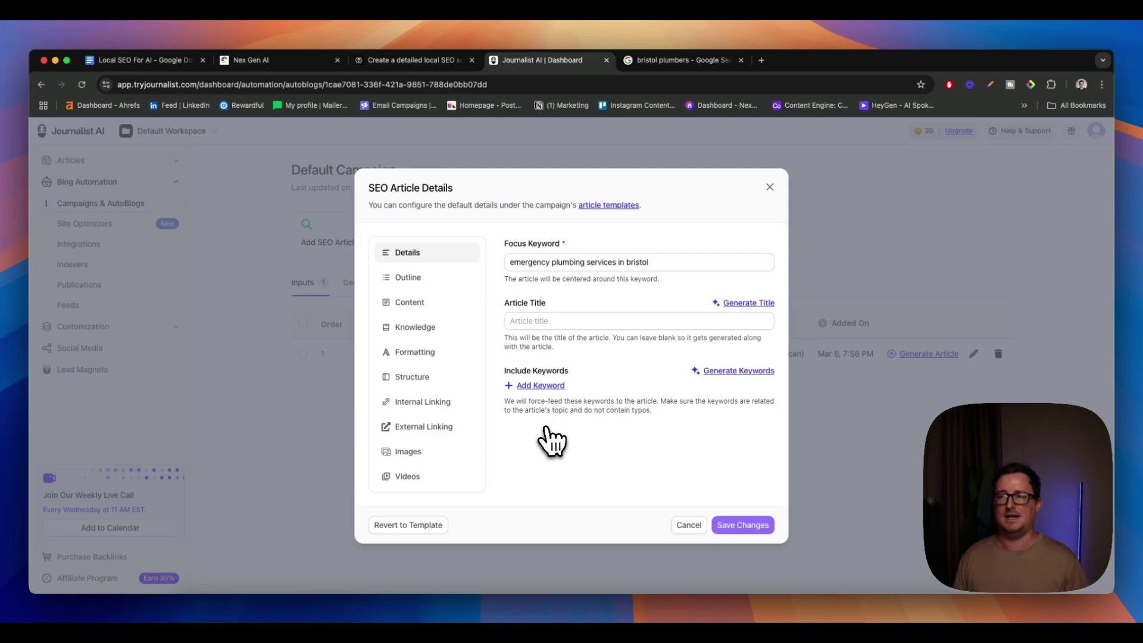
click(454, 283)
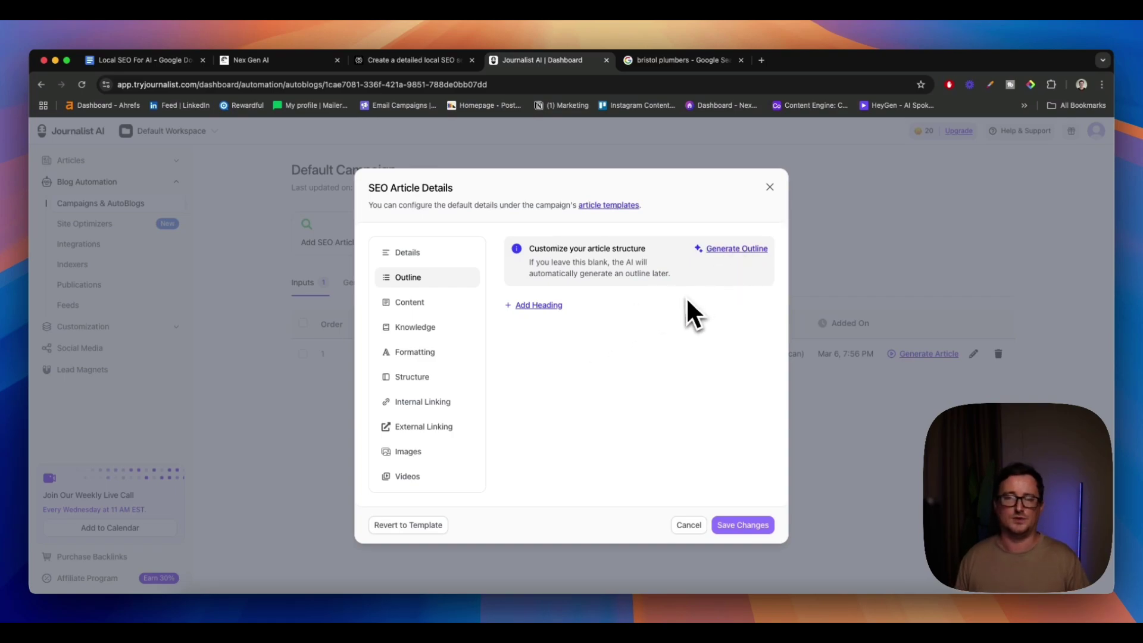
click(429, 303)
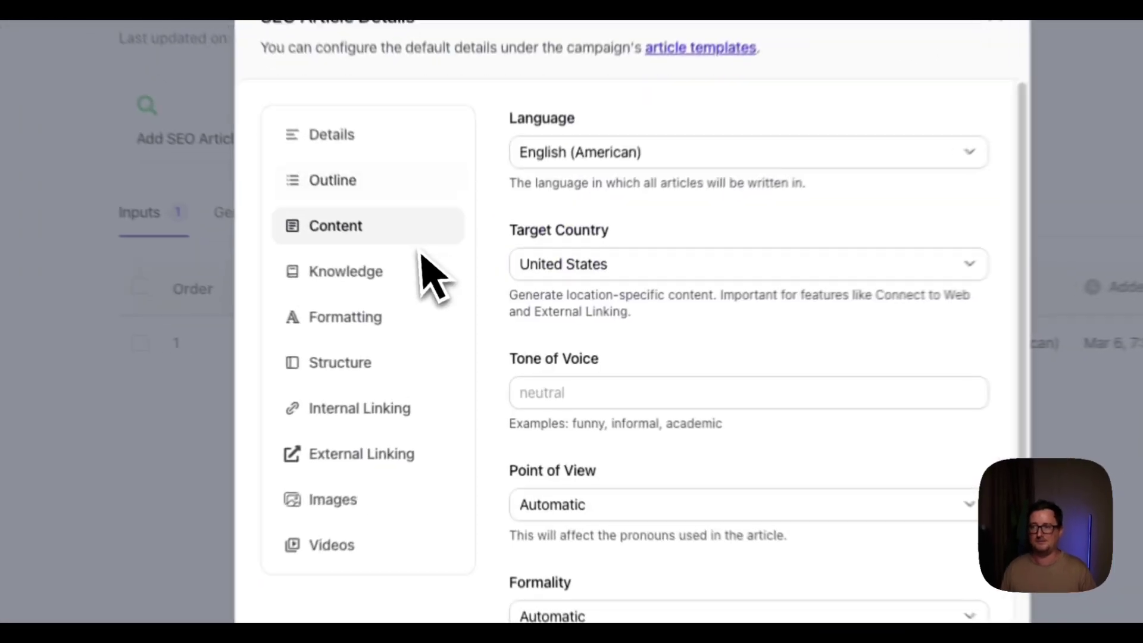
scroll(736, 292, down, 1)
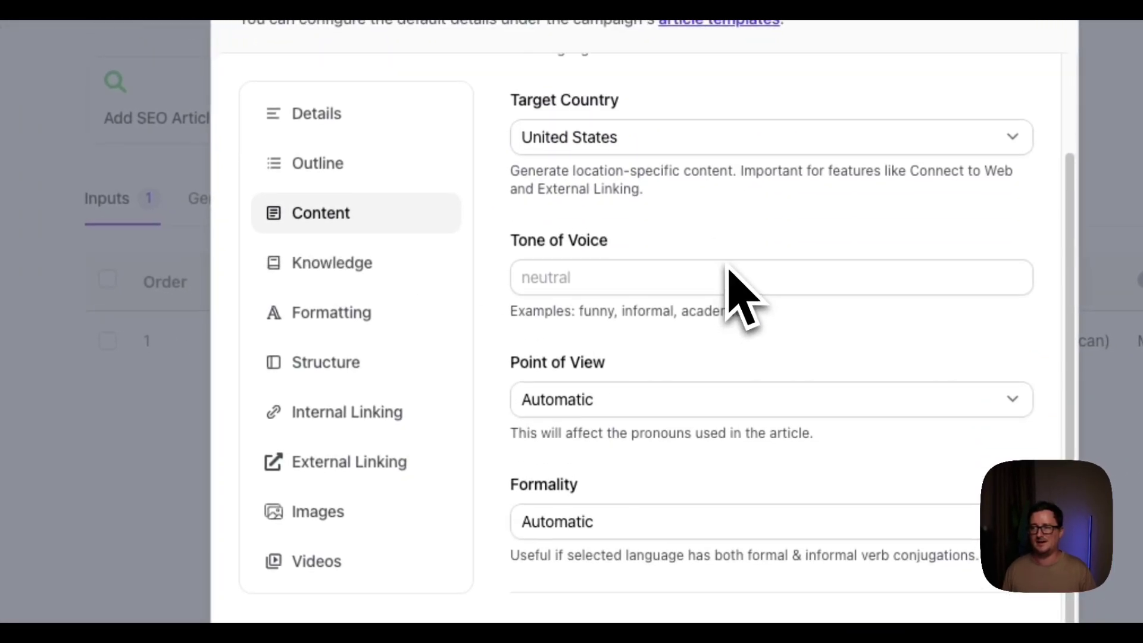
scroll(738, 292, up, 3)
Look over the knowledge, formatting, structure, linking and video settings, then cancel without saving.
click(415, 276)
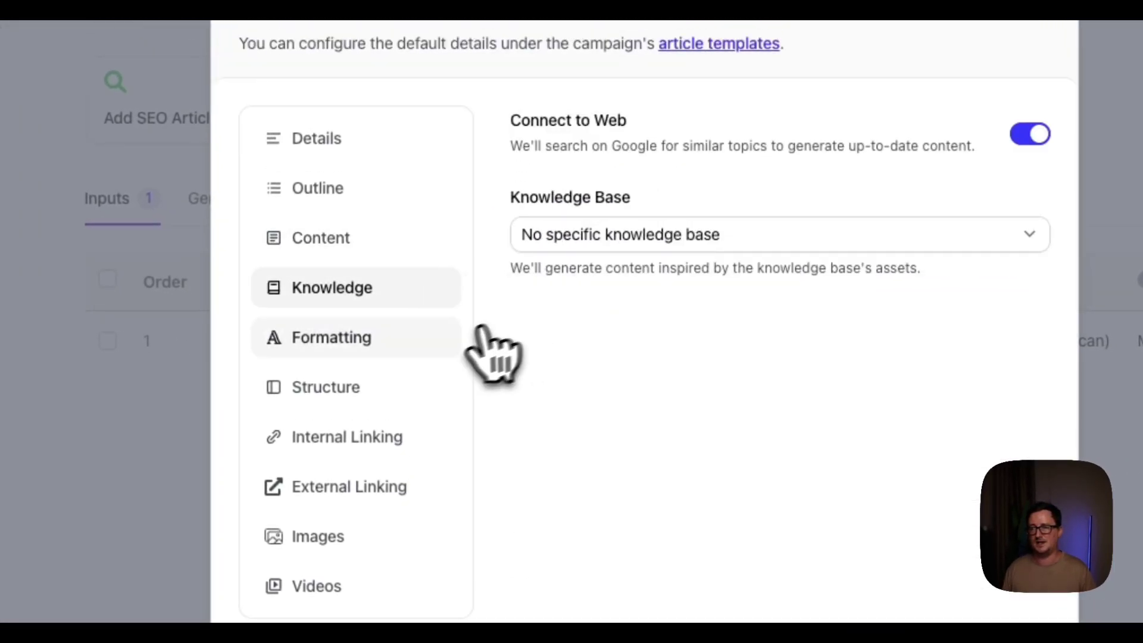
click(444, 342)
click(418, 387)
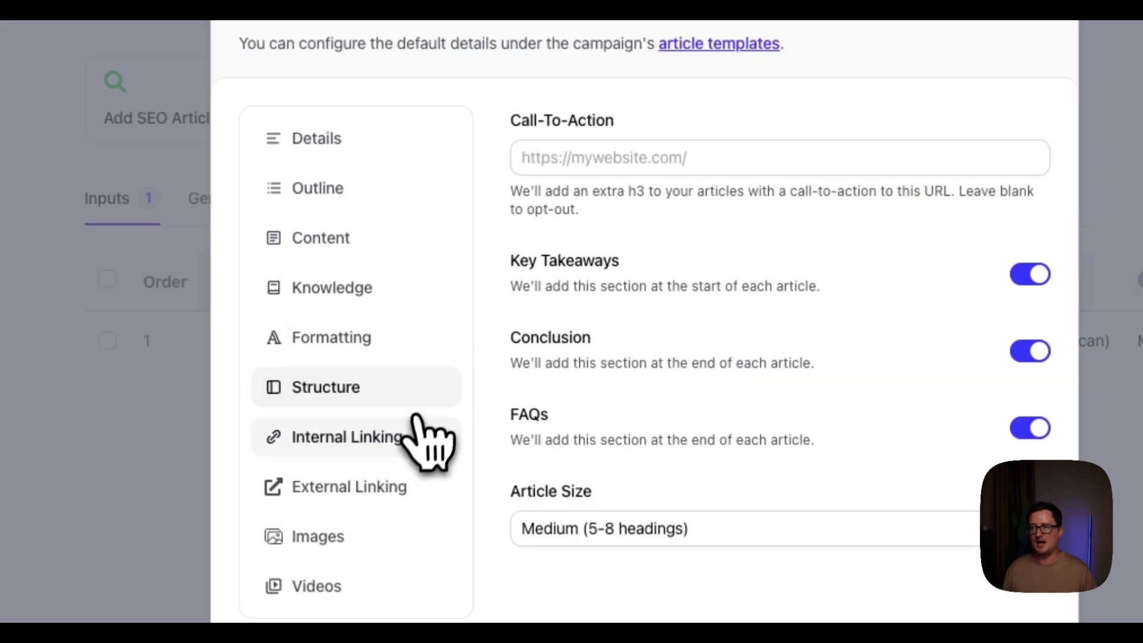
click(421, 434)
click(414, 479)
click(417, 439)
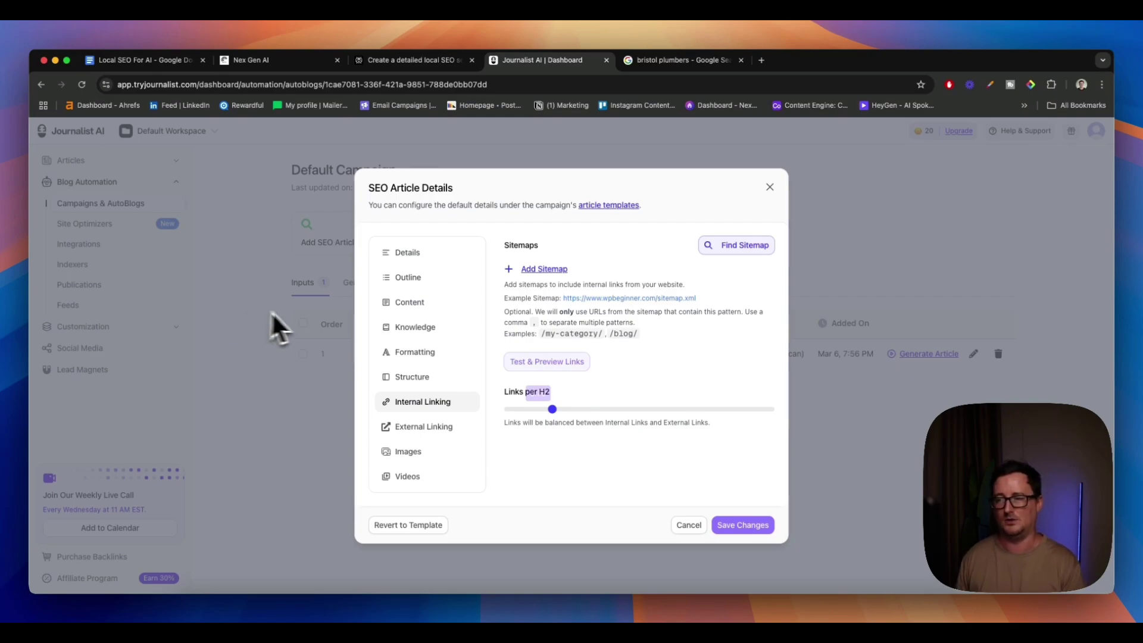
click(447, 435)
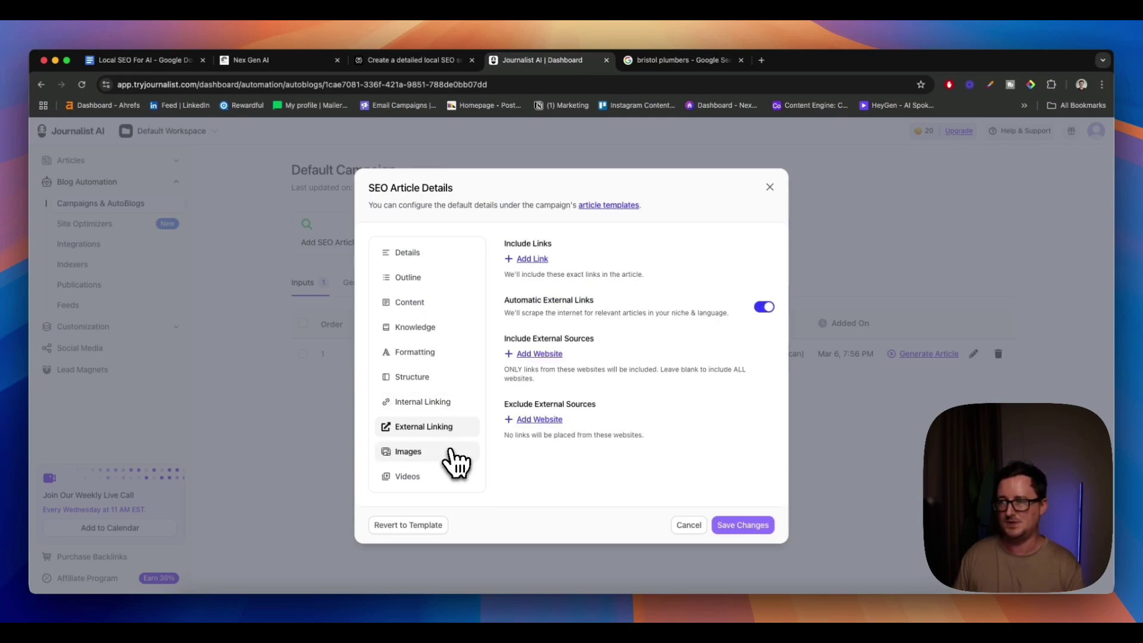
click(453, 473)
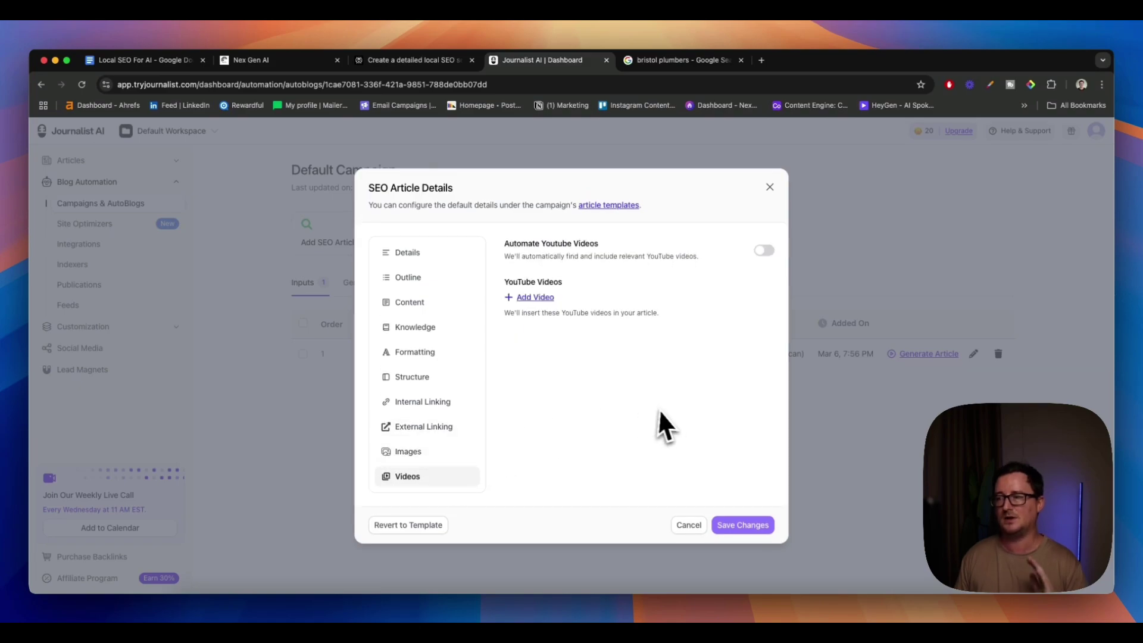
click(689, 525)
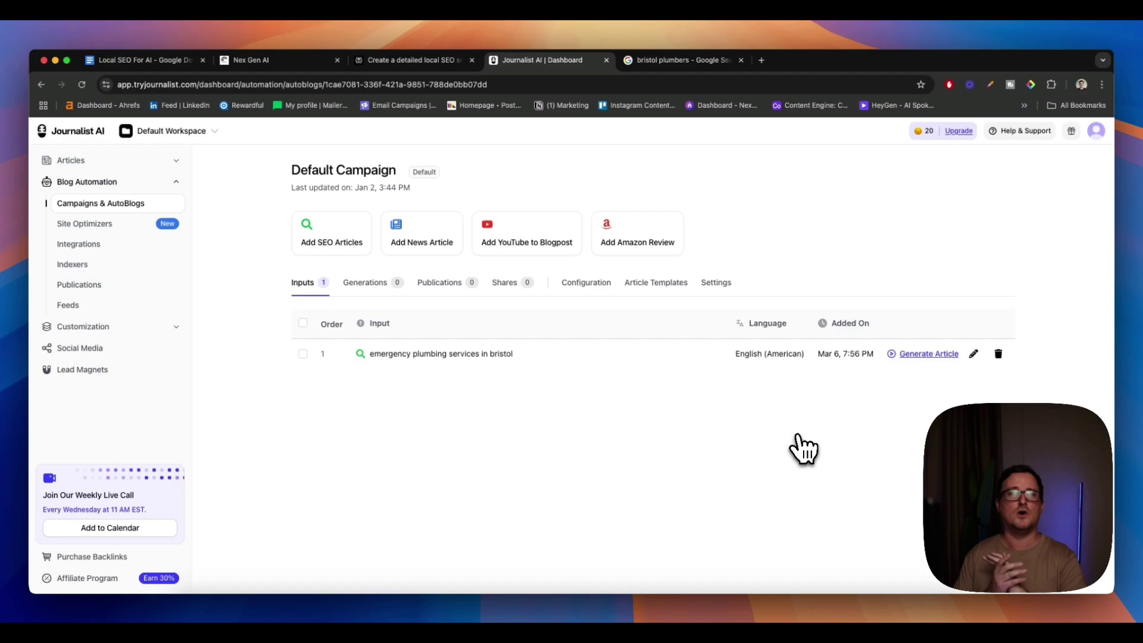
Generate the 'emergency plumbing services in bristol' article and check its generating status.
click(922, 355)
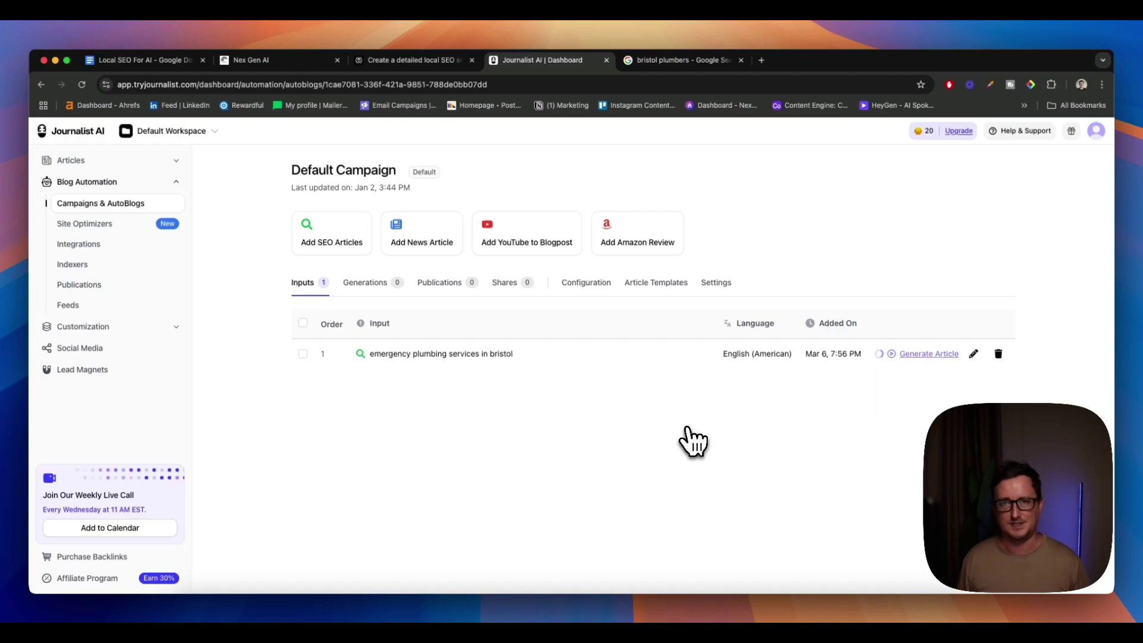
click(445, 60)
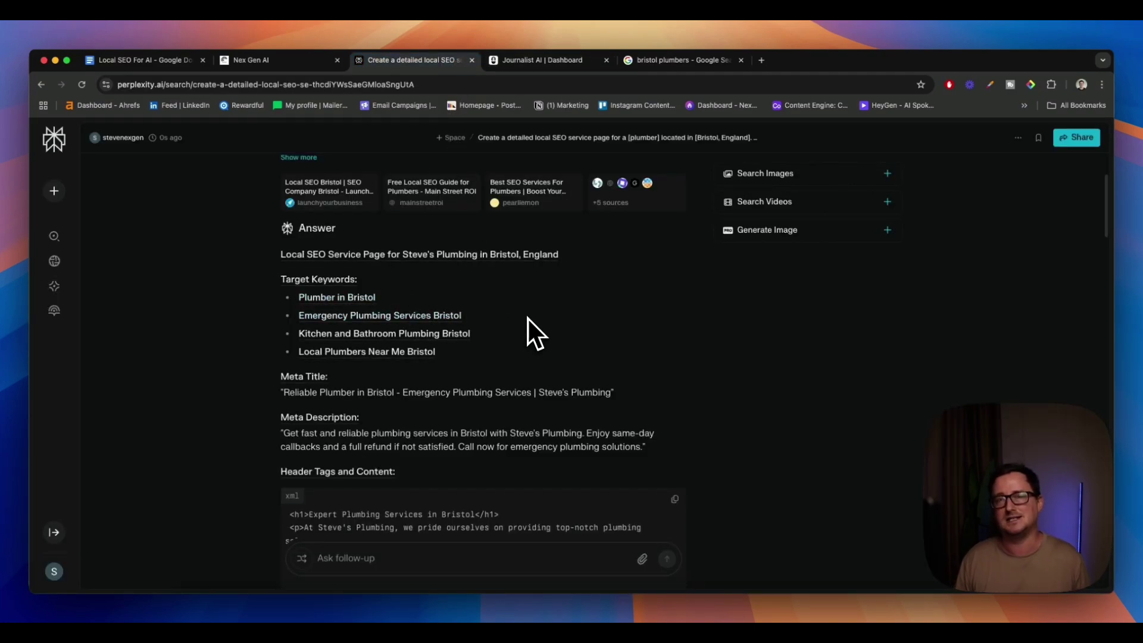
click(537, 64)
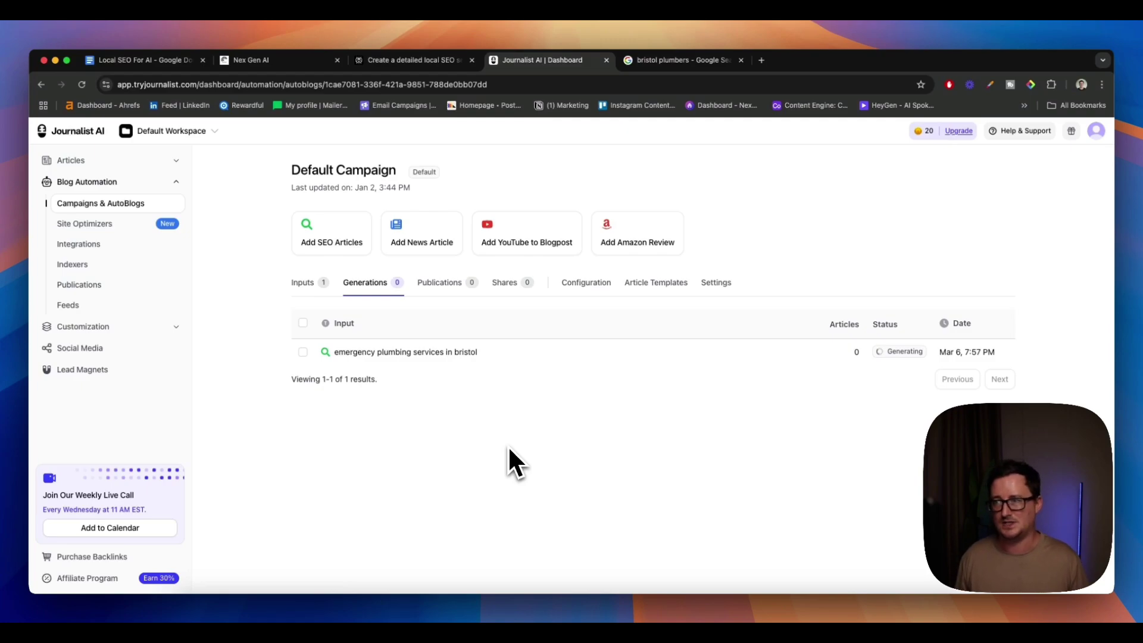
Scroll the Google 'bristol plumbers' results, then return to the finished article in Journalist AI.
click(673, 60)
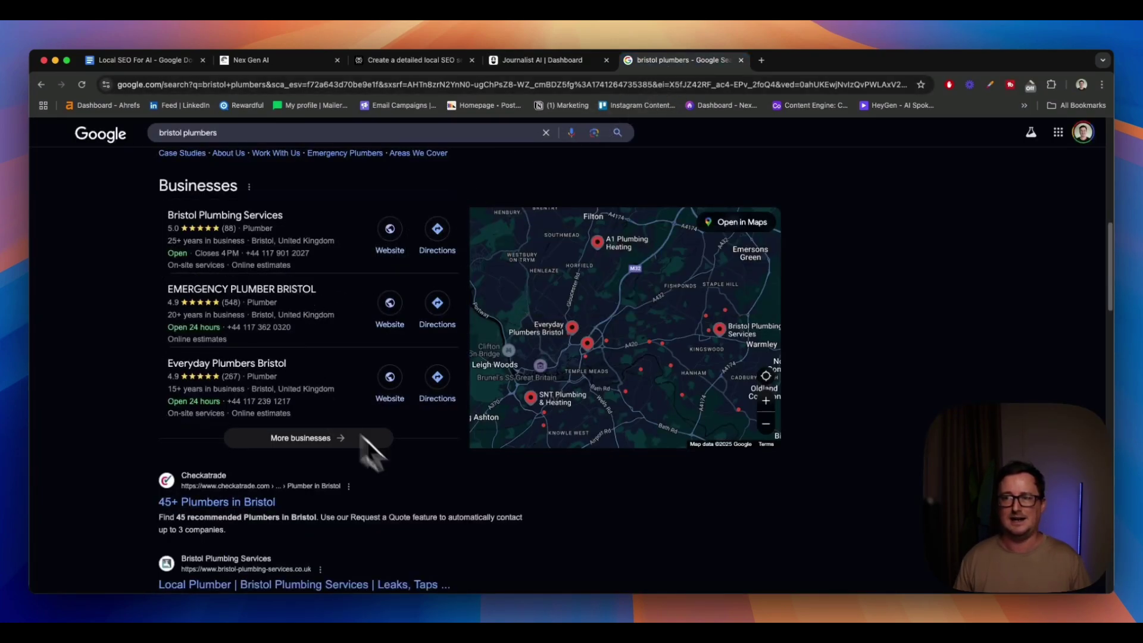
scroll(427, 470, down, 4)
scroll(427, 470, down, 6)
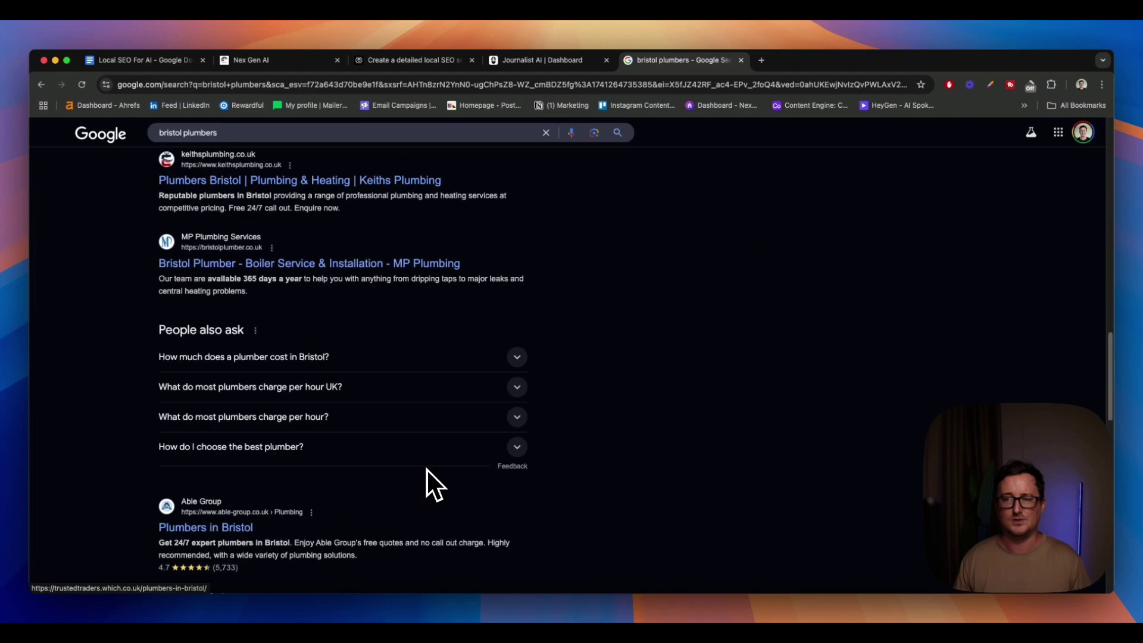
scroll(427, 470, up, 10)
scroll(427, 469, up, 3)
scroll(429, 471, down, 3)
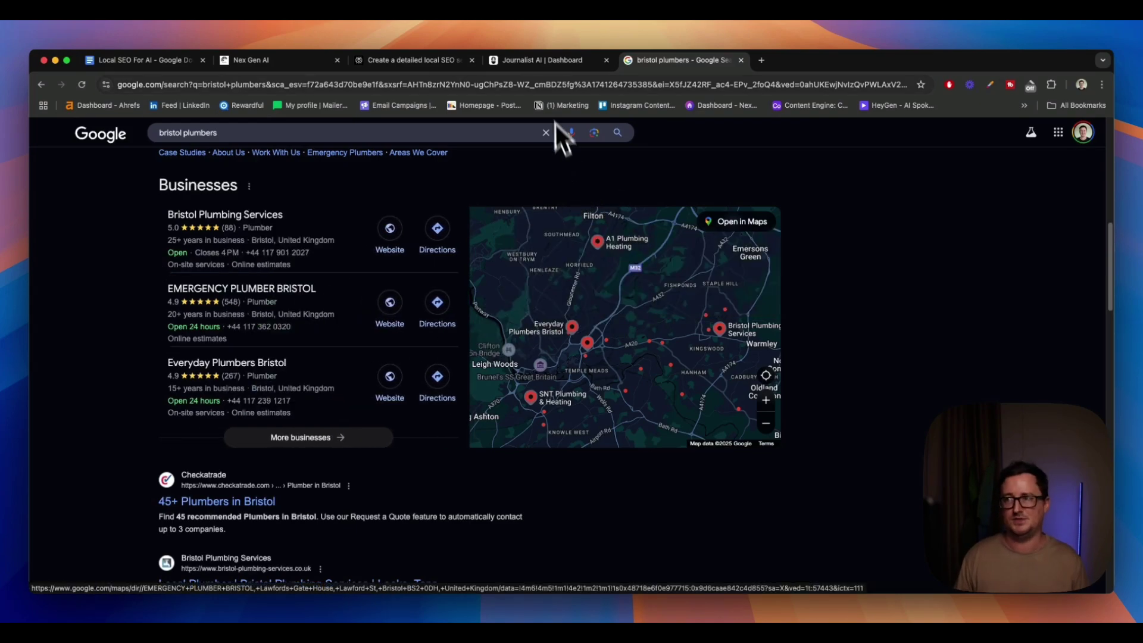
click(549, 62)
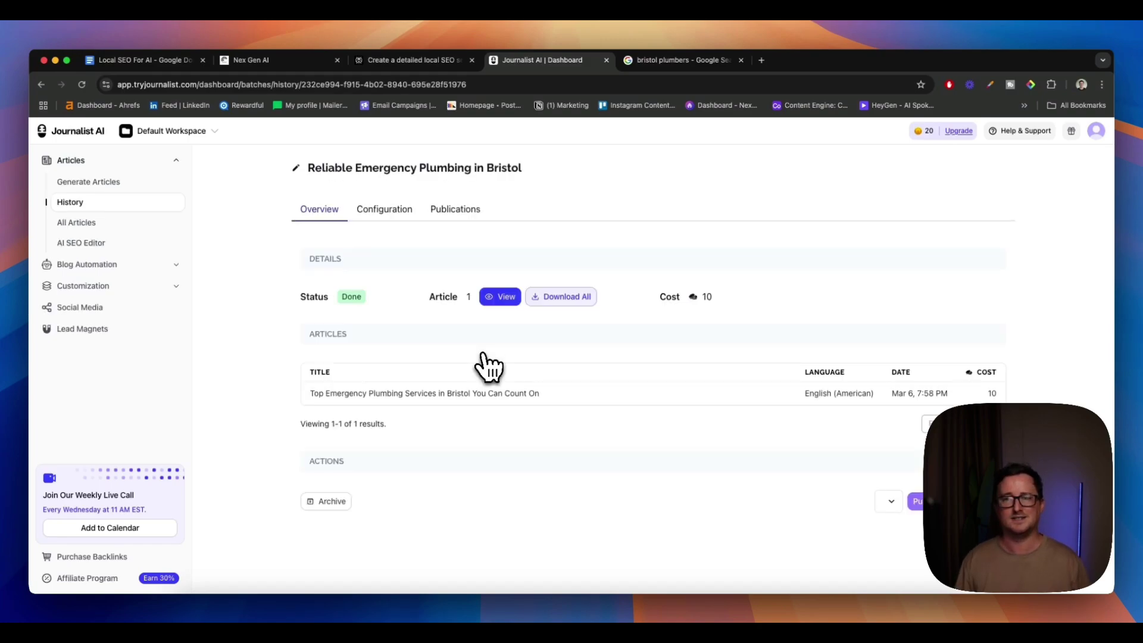
click(502, 296)
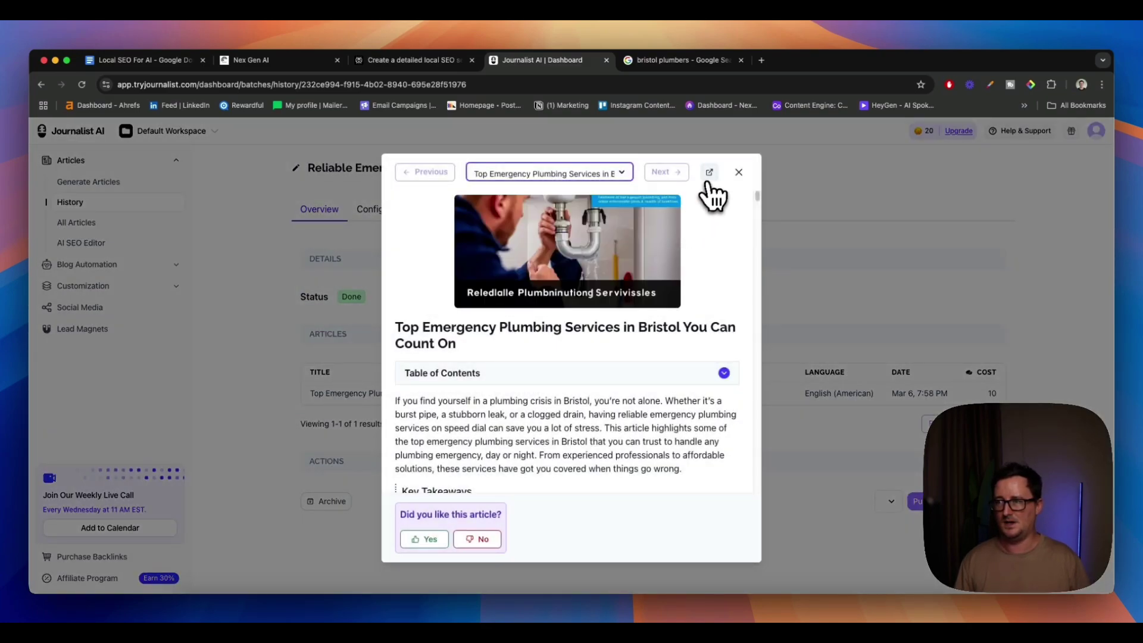
click(665, 249)
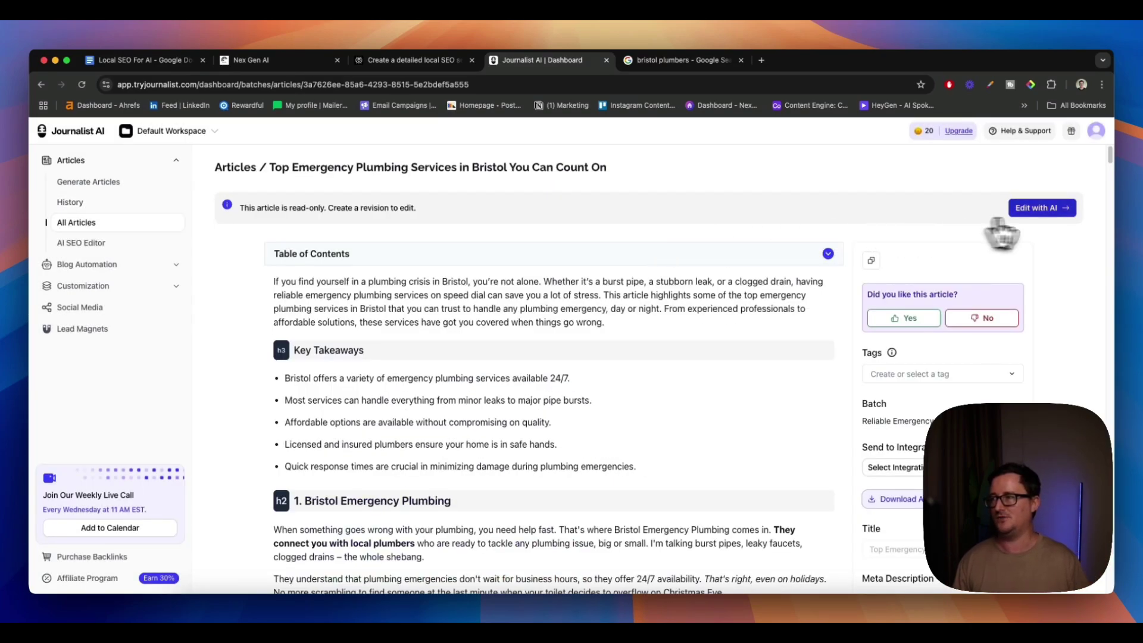
click(1012, 210)
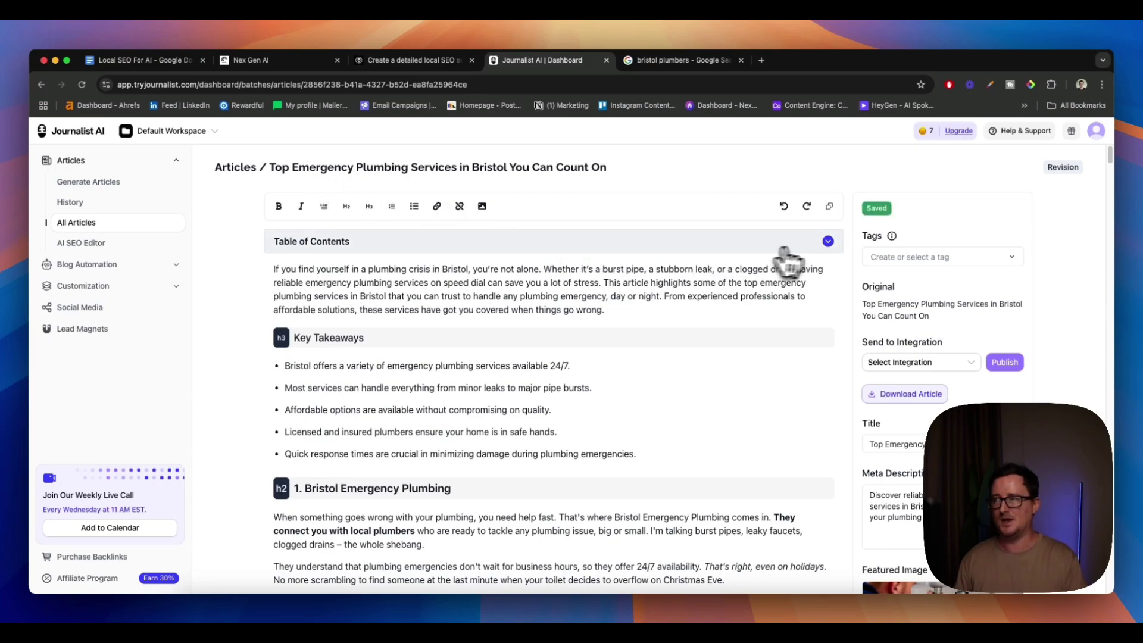
click(828, 242)
click(829, 242)
mouse_move(547, 288)
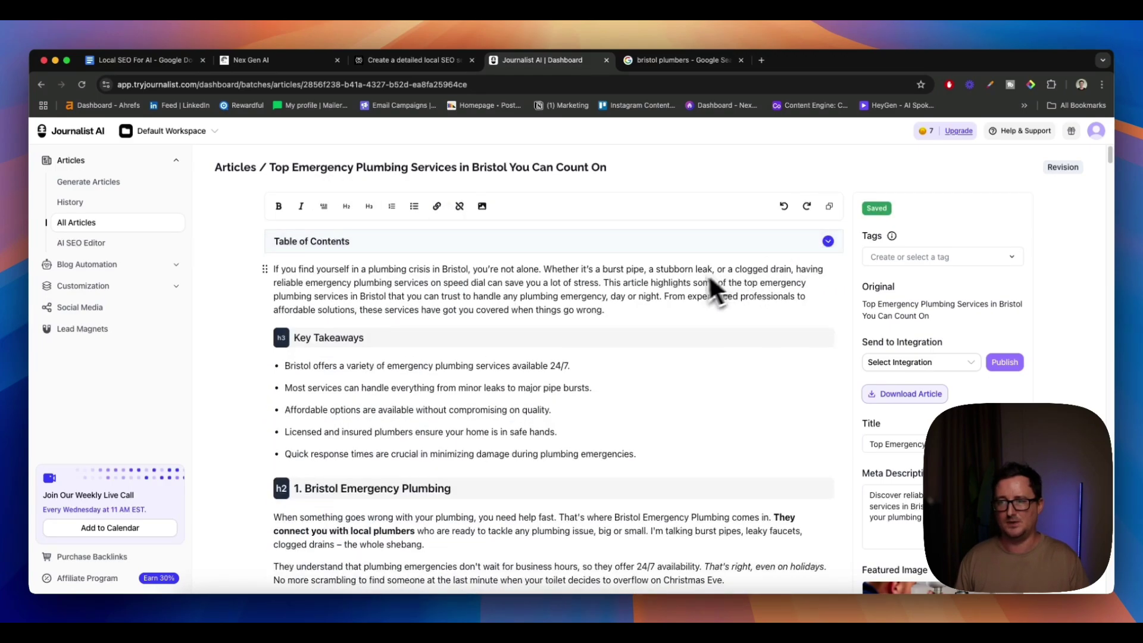
scroll(616, 289, down, 1)
scroll(568, 271, down, 1)
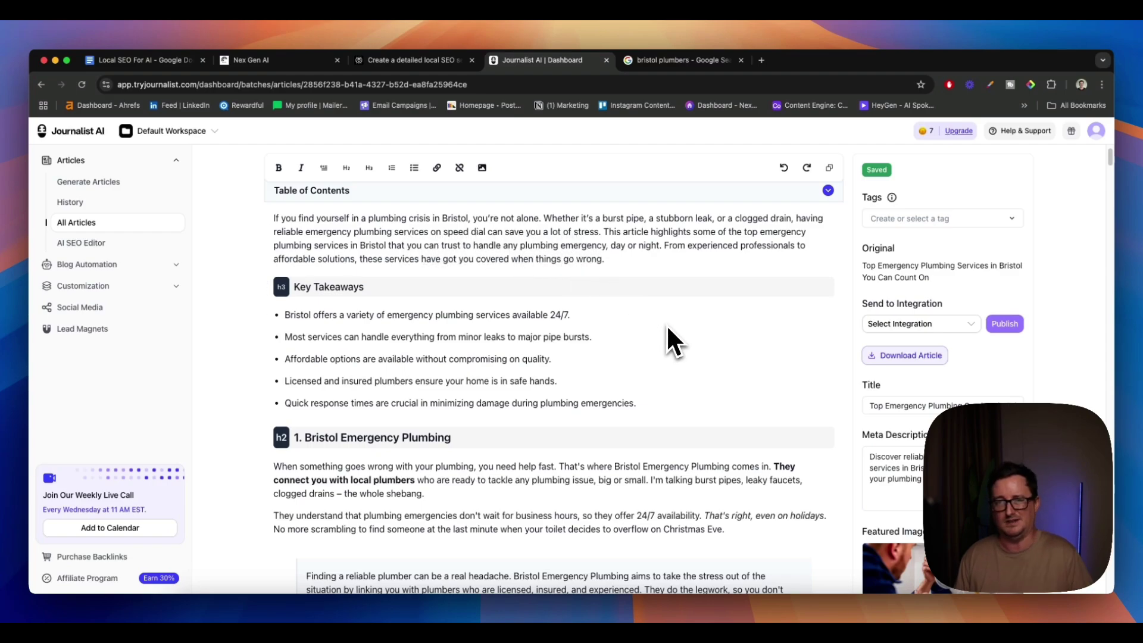
scroll(666, 324, down, 3)
scroll(666, 324, down, 2)
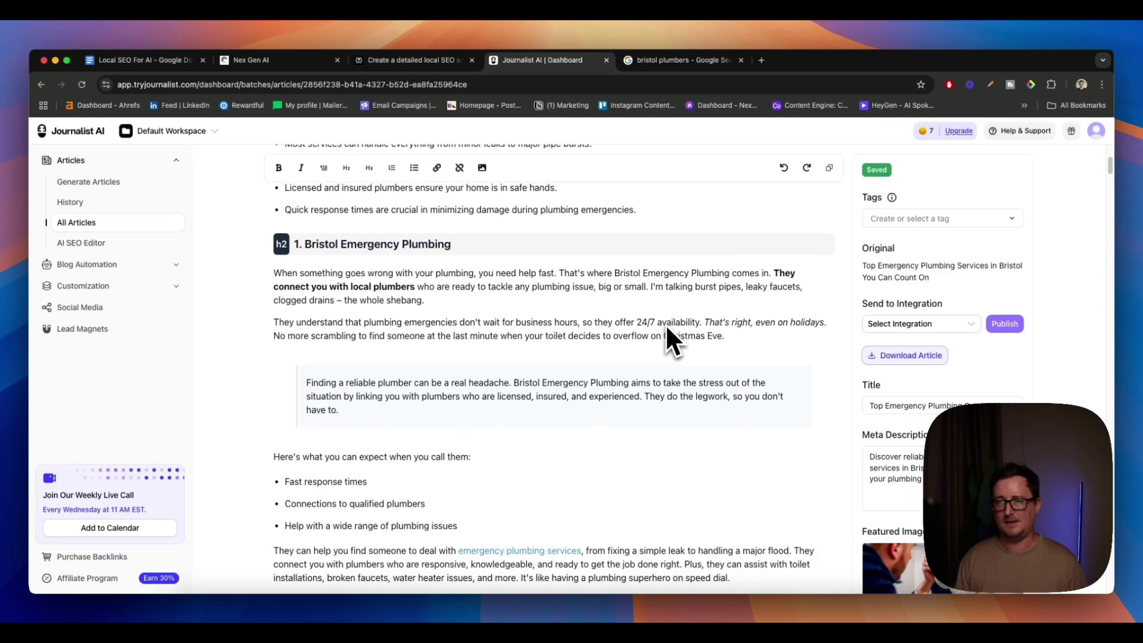
scroll(512, 414, up, 5)
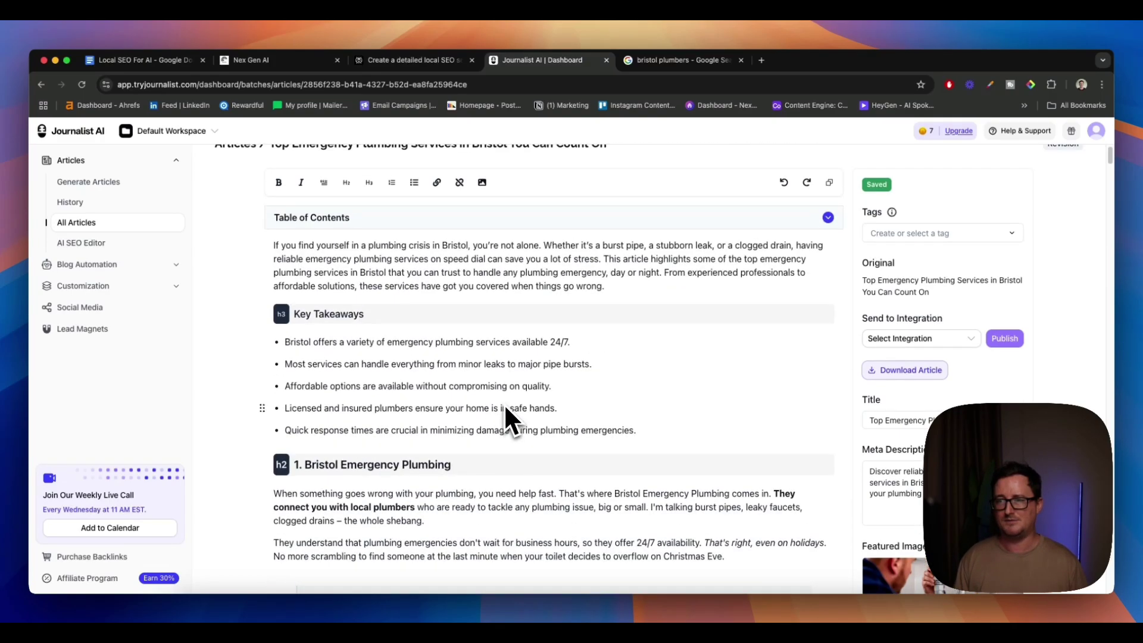
scroll(488, 402, down, 4)
scroll(515, 387, down, 3)
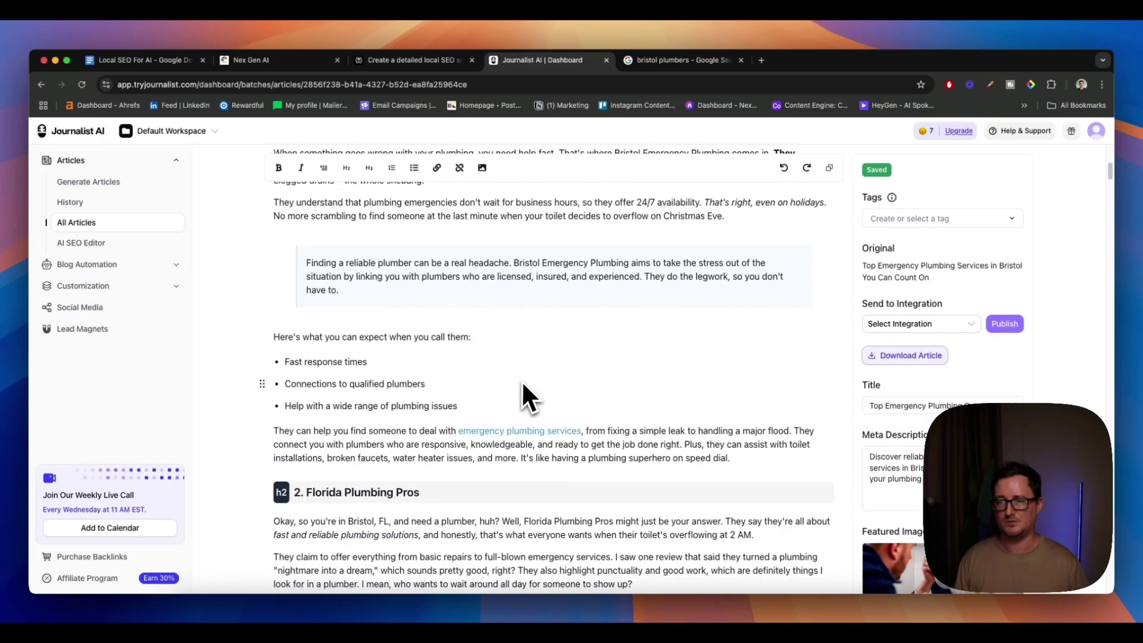
scroll(523, 381, down, 4)
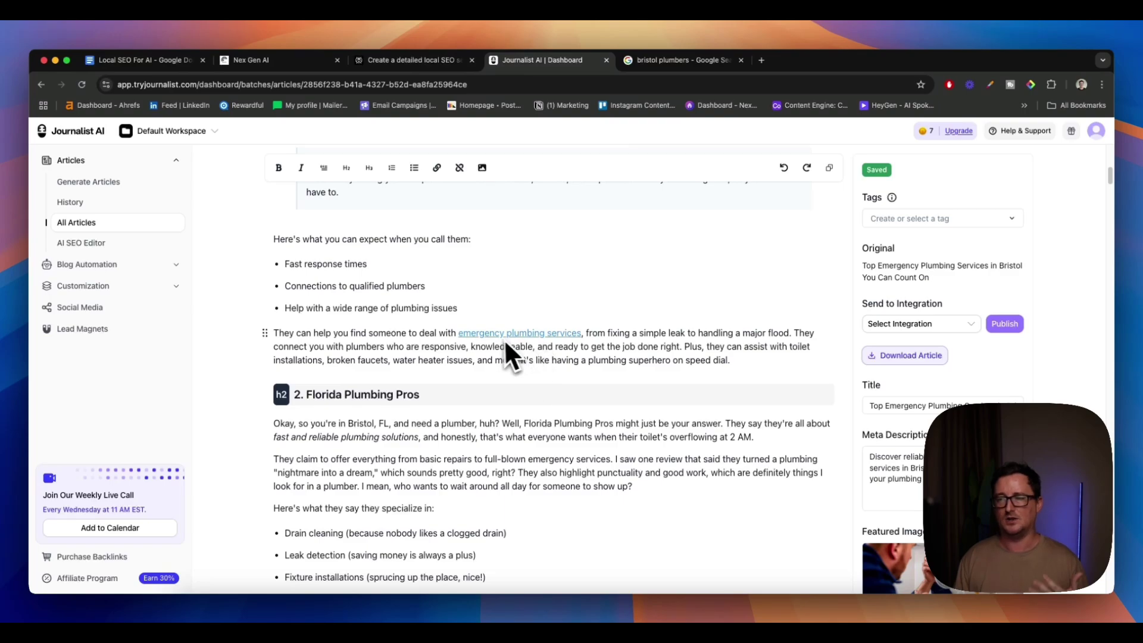
scroll(545, 334, down, 1)
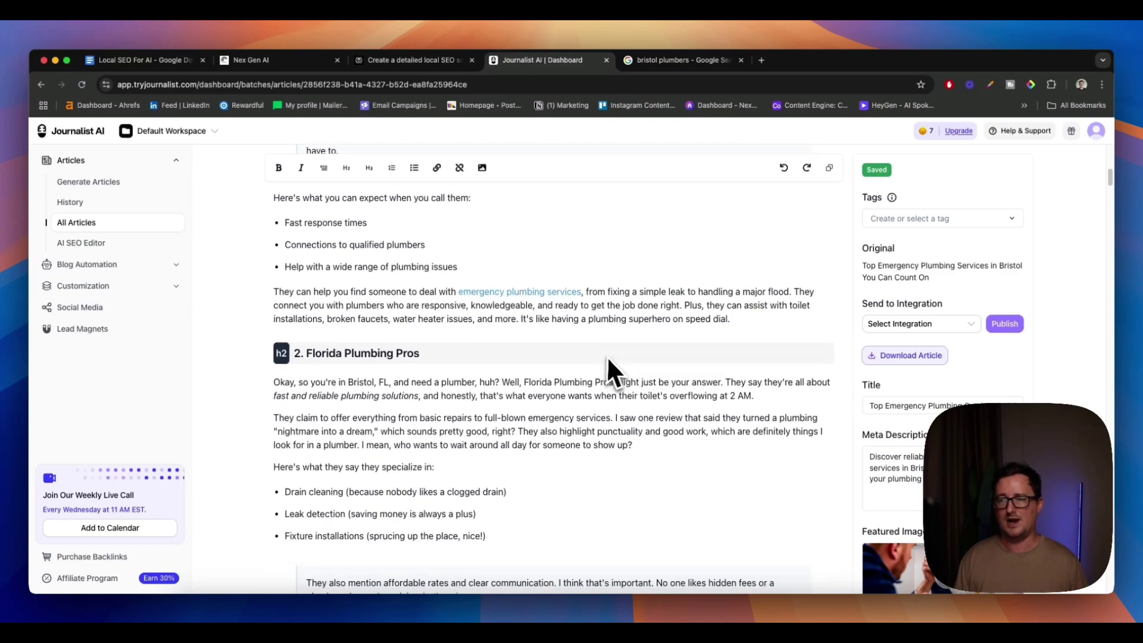
scroll(606, 356, down, 2)
scroll(609, 356, down, 4)
scroll(596, 360, down, 2)
scroll(524, 370, down, 2)
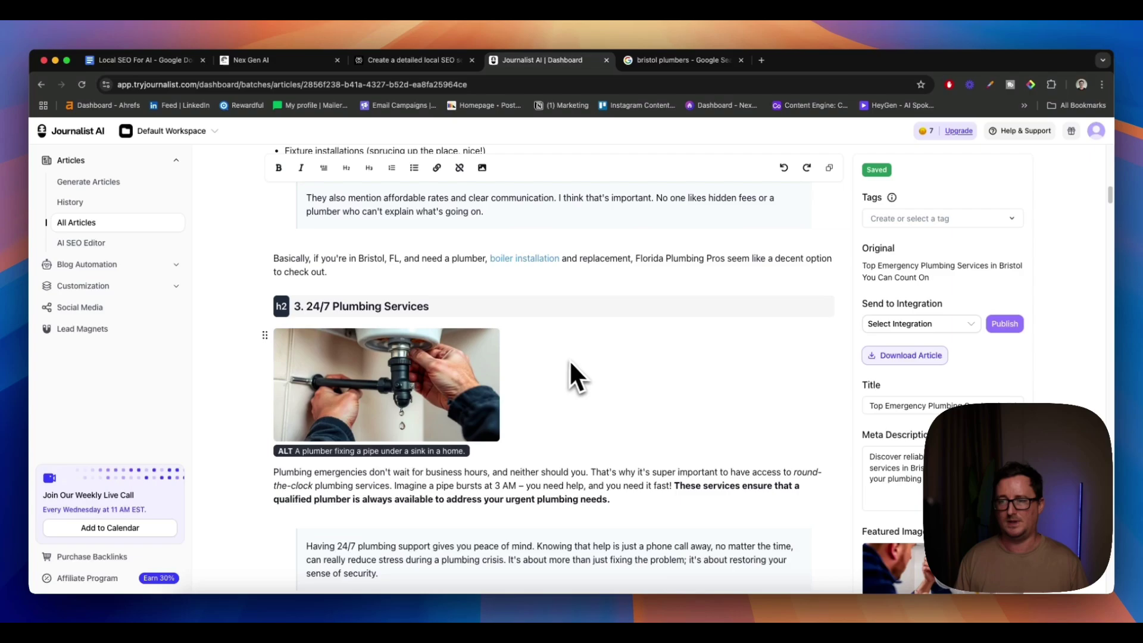
scroll(536, 378, down, 3)
scroll(539, 385, down, 1)
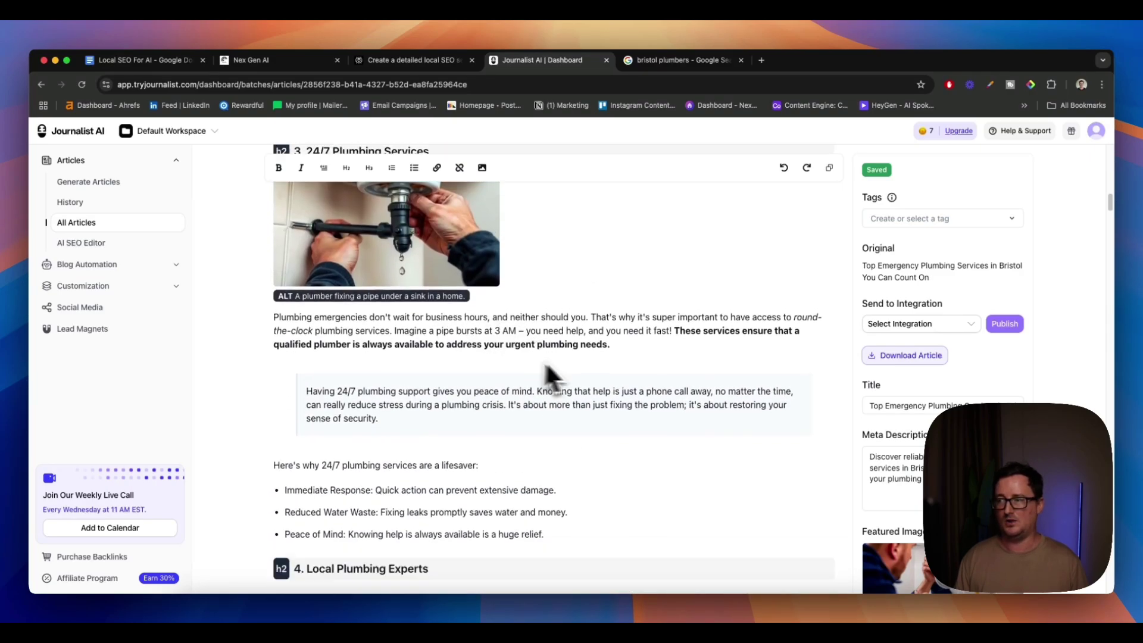
scroll(545, 361, down, 3)
scroll(560, 366, down, 3)
scroll(552, 367, down, 5)
scroll(573, 377, down, 5)
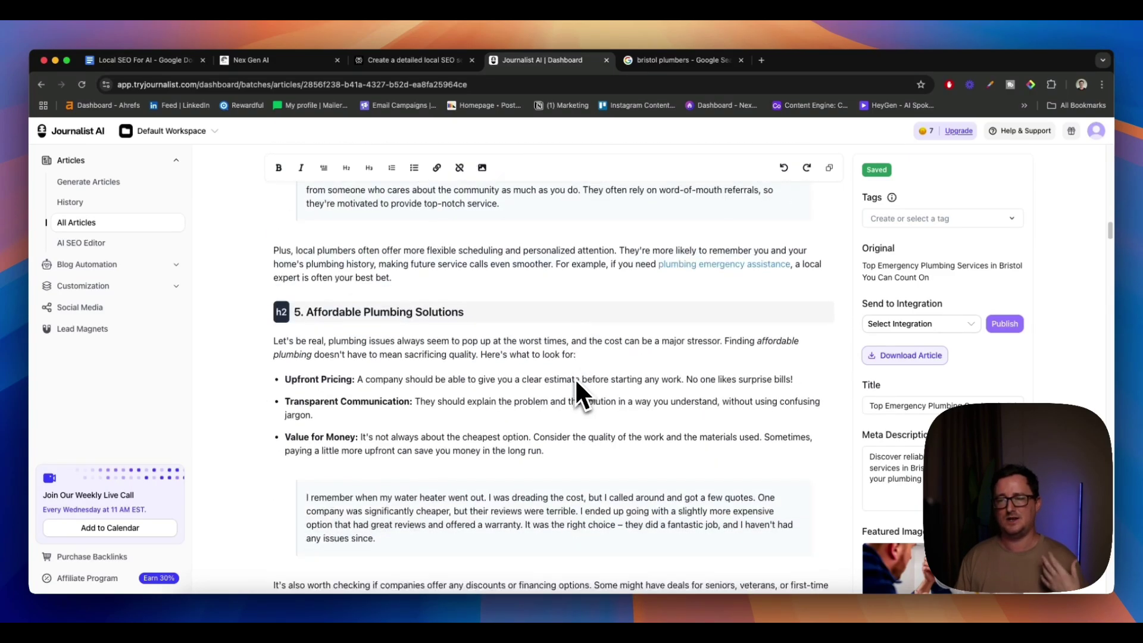
scroll(574, 377, down, 4)
scroll(574, 378, down, 4)
scroll(575, 377, down, 5)
scroll(586, 369, down, 1)
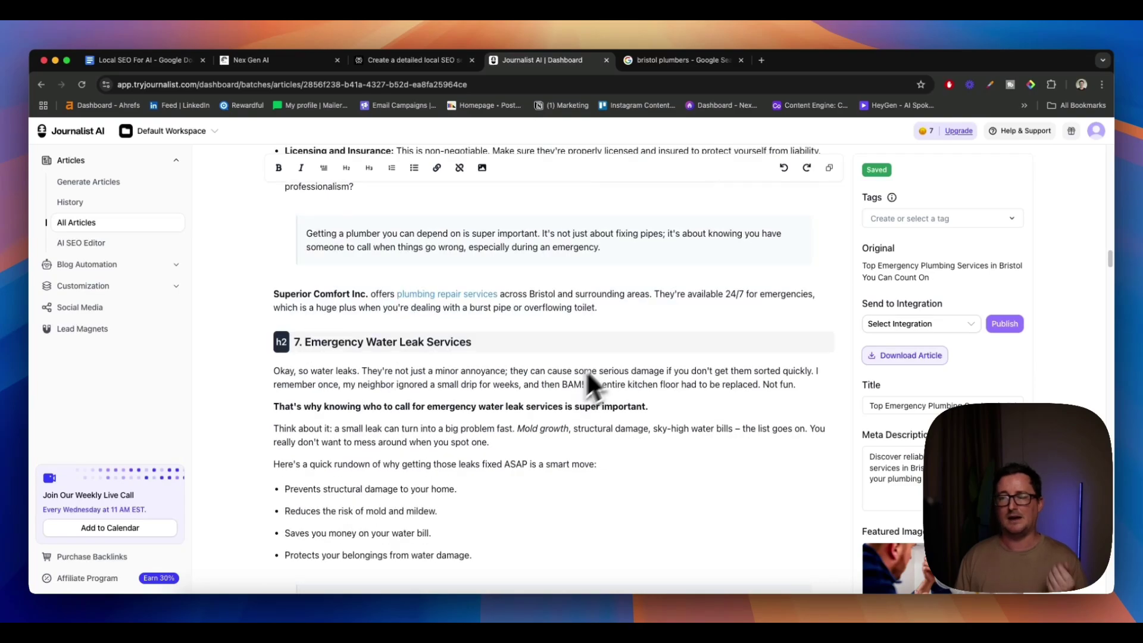
click(417, 65)
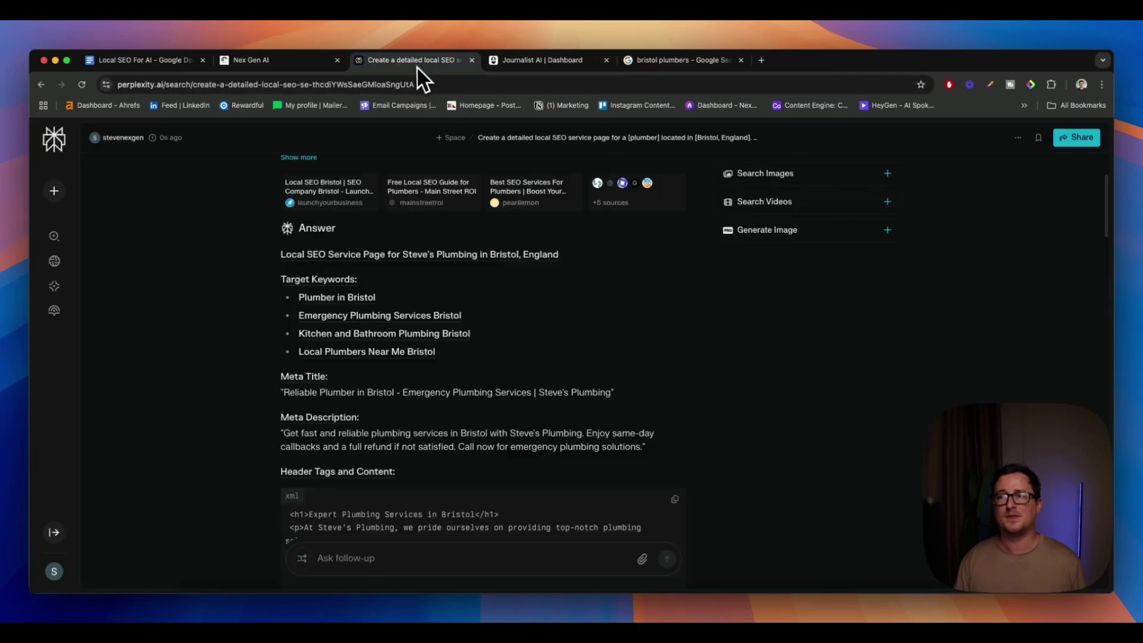
click(539, 60)
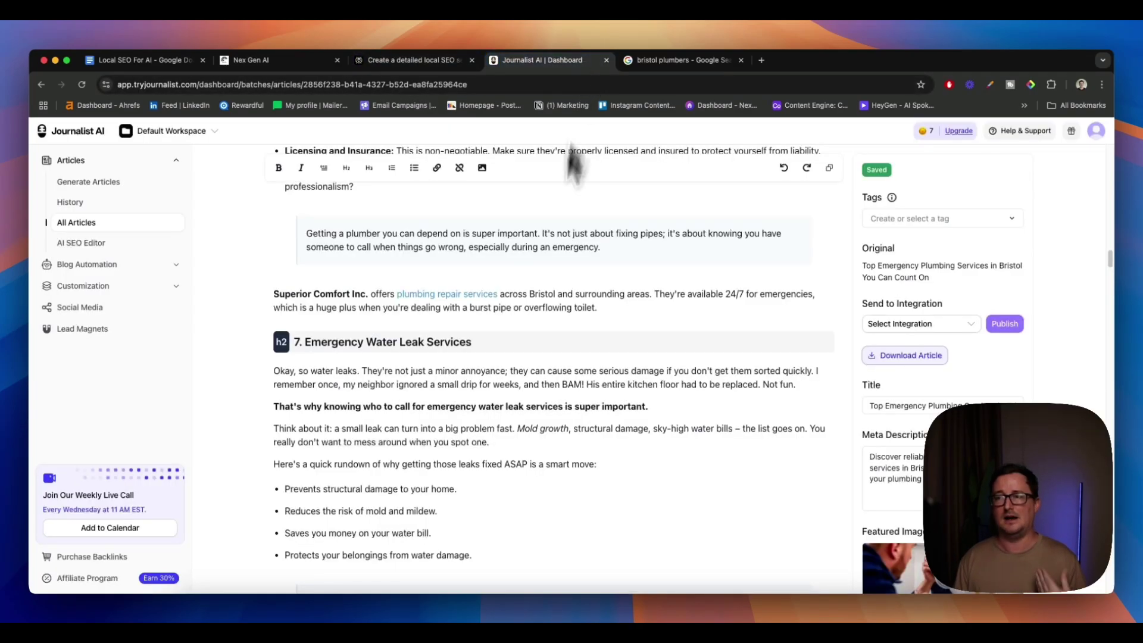
scroll(581, 384, down, 3)
scroll(601, 391, down, 3)
scroll(602, 389, down, 1)
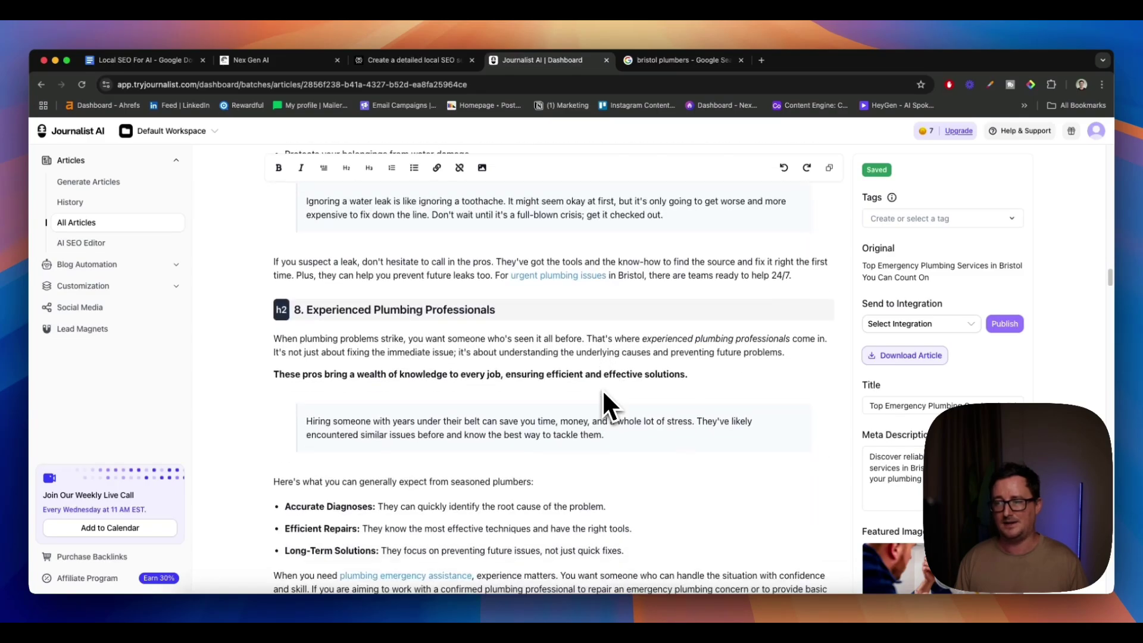
scroll(602, 388, down, 4)
scroll(602, 388, down, 5)
scroll(602, 388, down, 3)
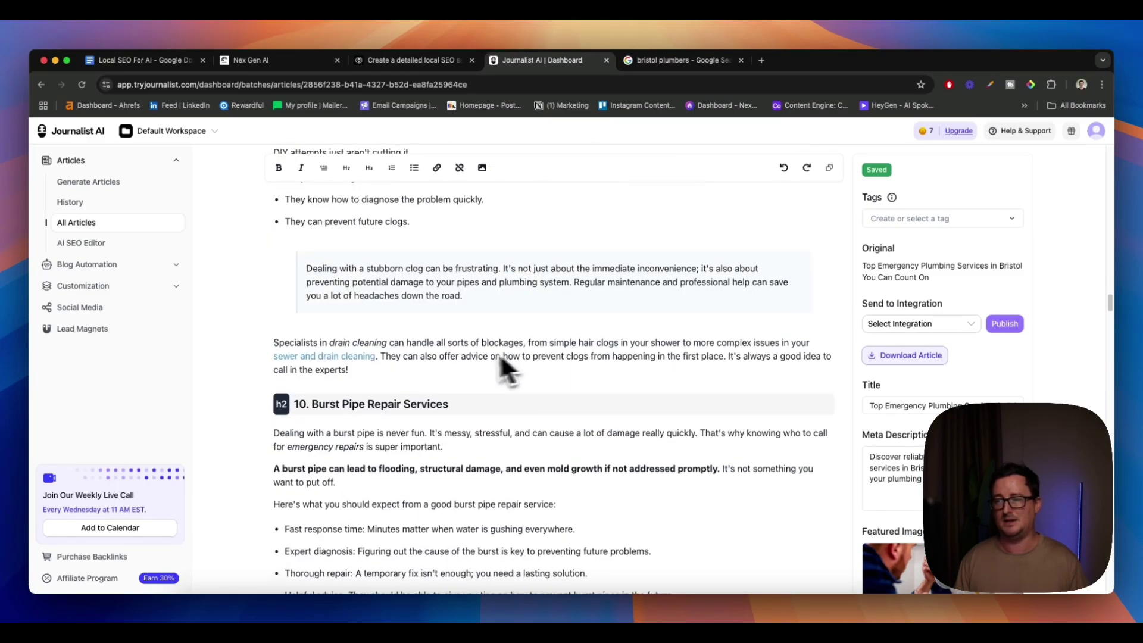
scroll(574, 383, down, 5)
scroll(581, 384, down, 3)
scroll(579, 381, down, 3)
scroll(579, 383, down, 5)
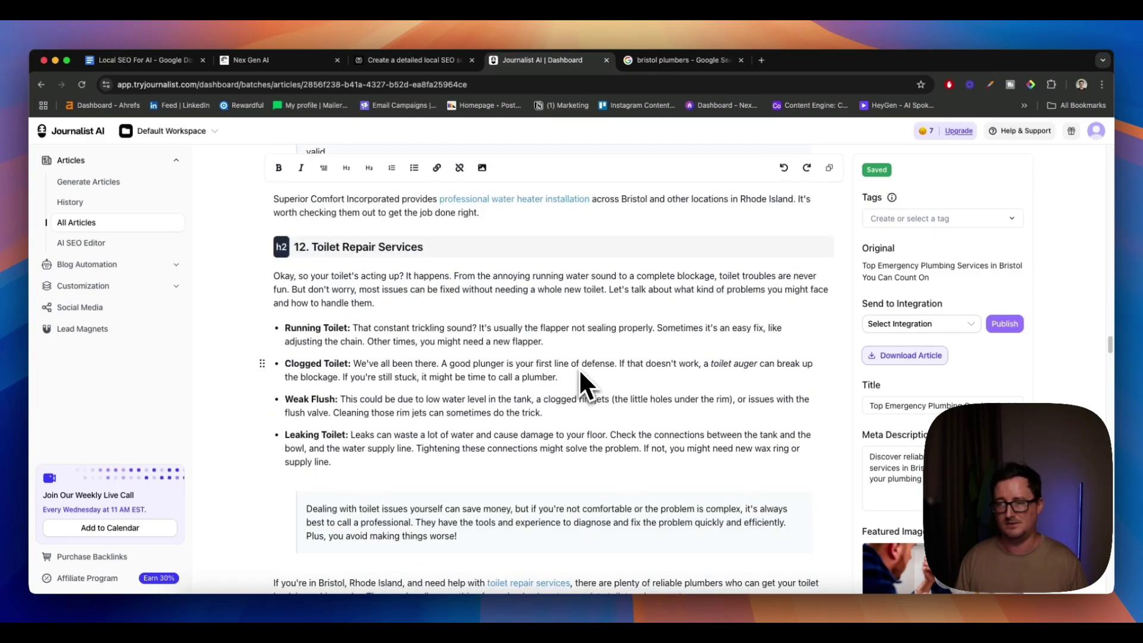
mouse_move(1101, 340)
mouse_down()
mouse_move(1119, 512)
mouse_move(1113, 587)
mouse_move(1112, 574)
mouse_up()
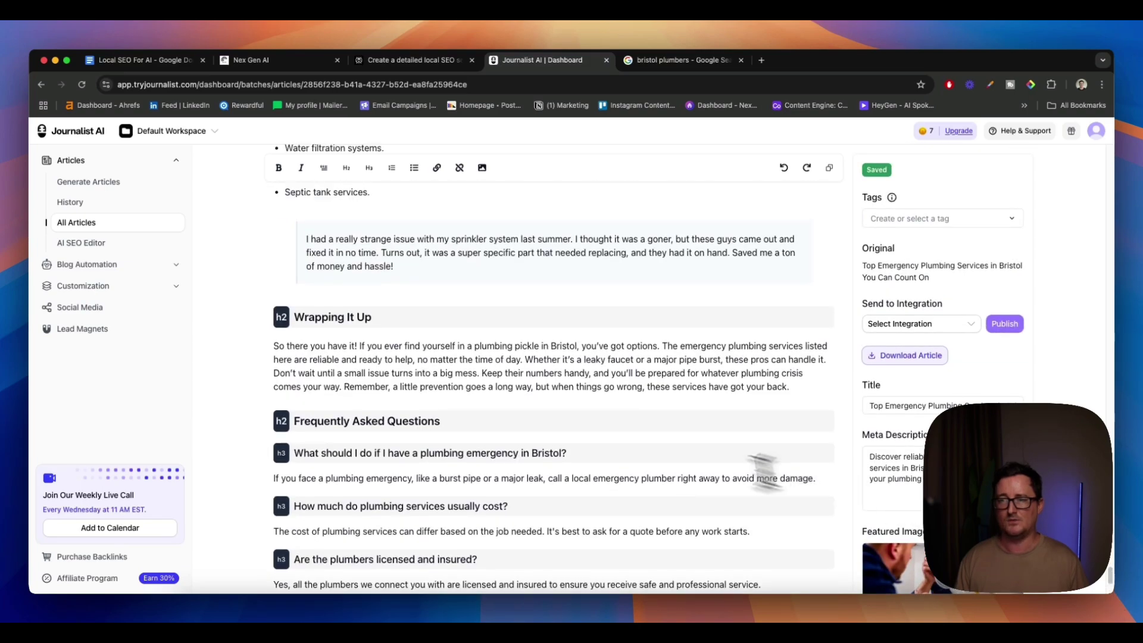
scroll(665, 428, down, 2)
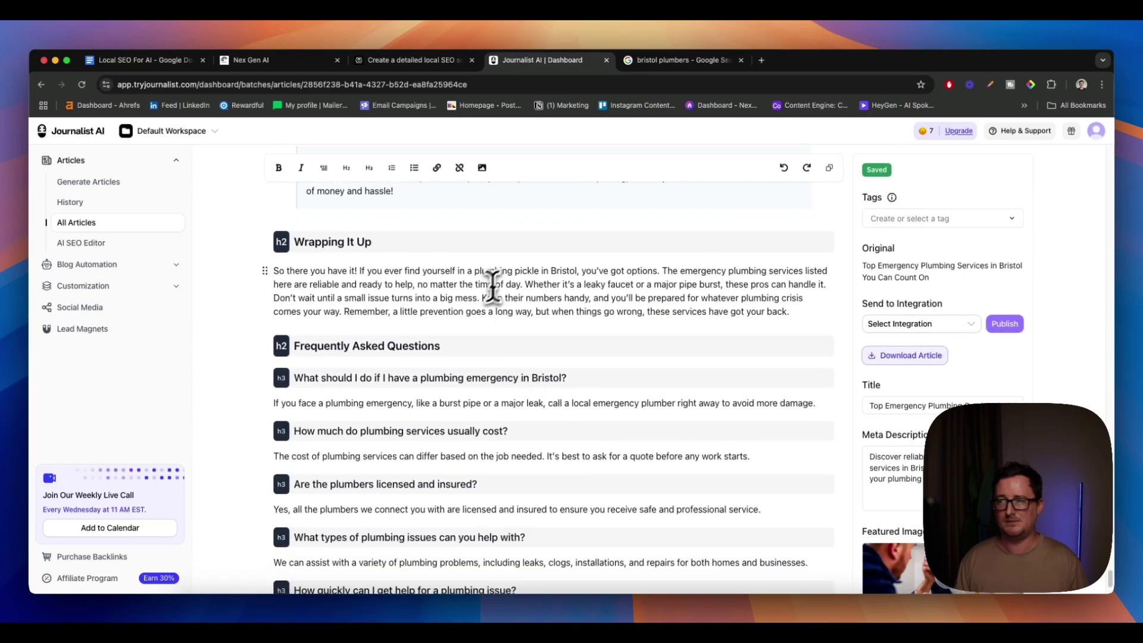
scroll(487, 405, down, 4)
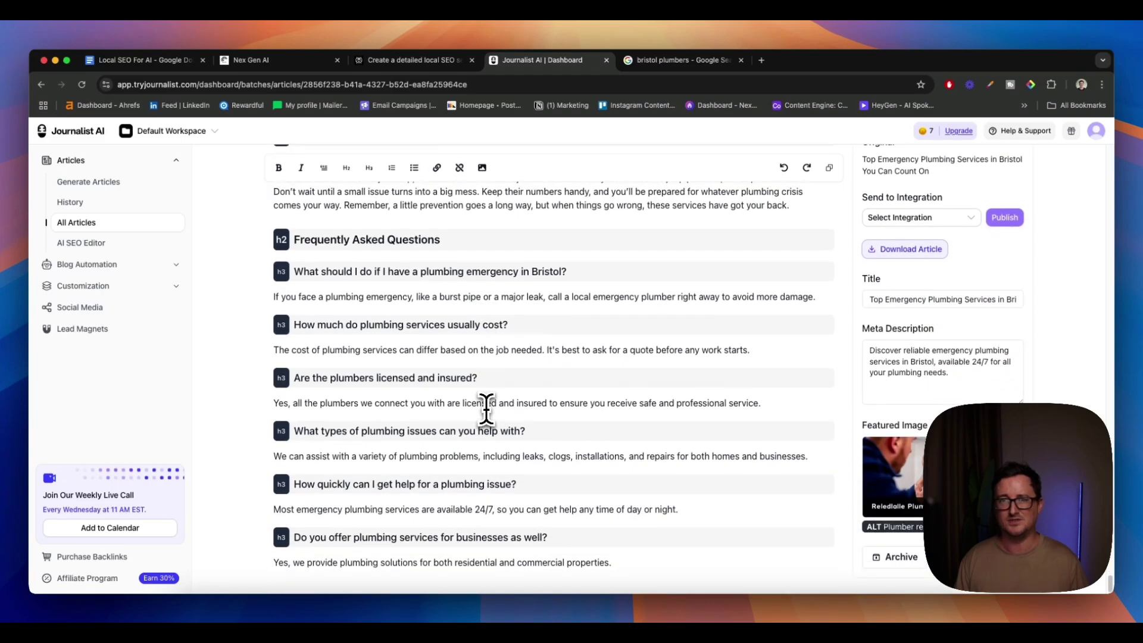
scroll(577, 409, up, 5)
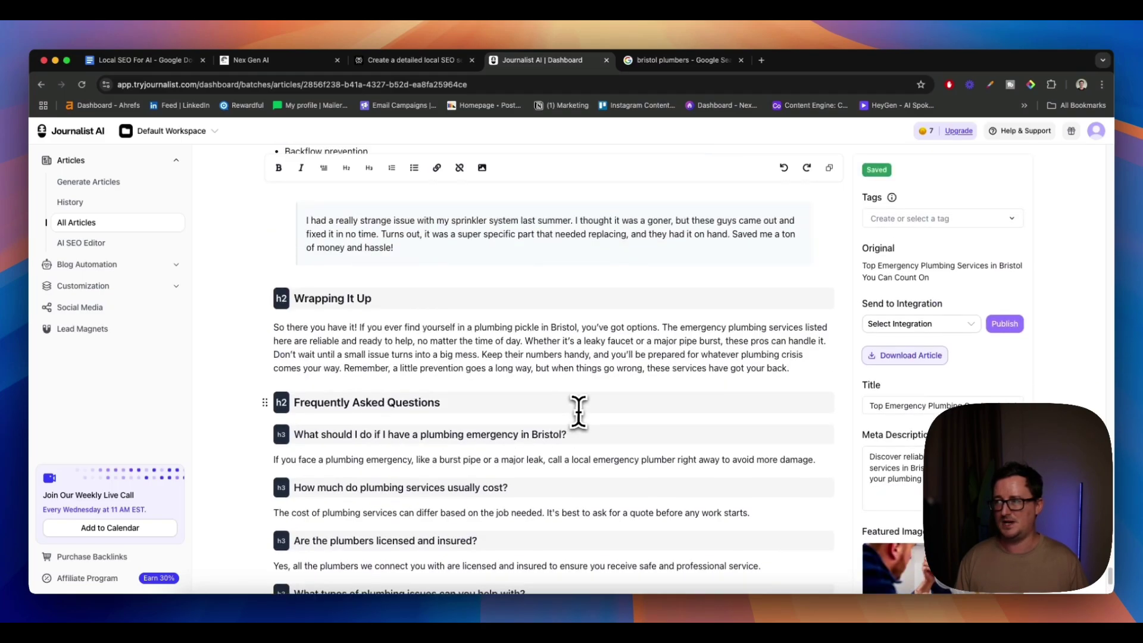
scroll(597, 409, up, 5)
scroll(602, 411, up, 5)
scroll(601, 411, up, 10)
scroll(602, 411, up, 10)
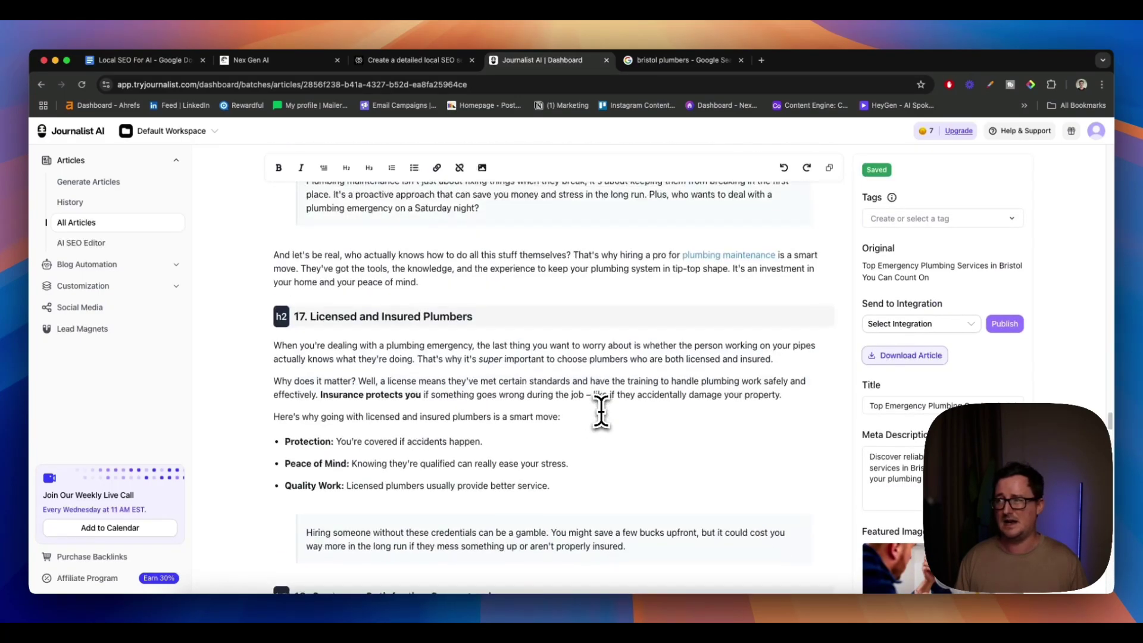
scroll(601, 411, up, 10)
scroll(602, 411, up, 10)
scroll(601, 411, up, 10)
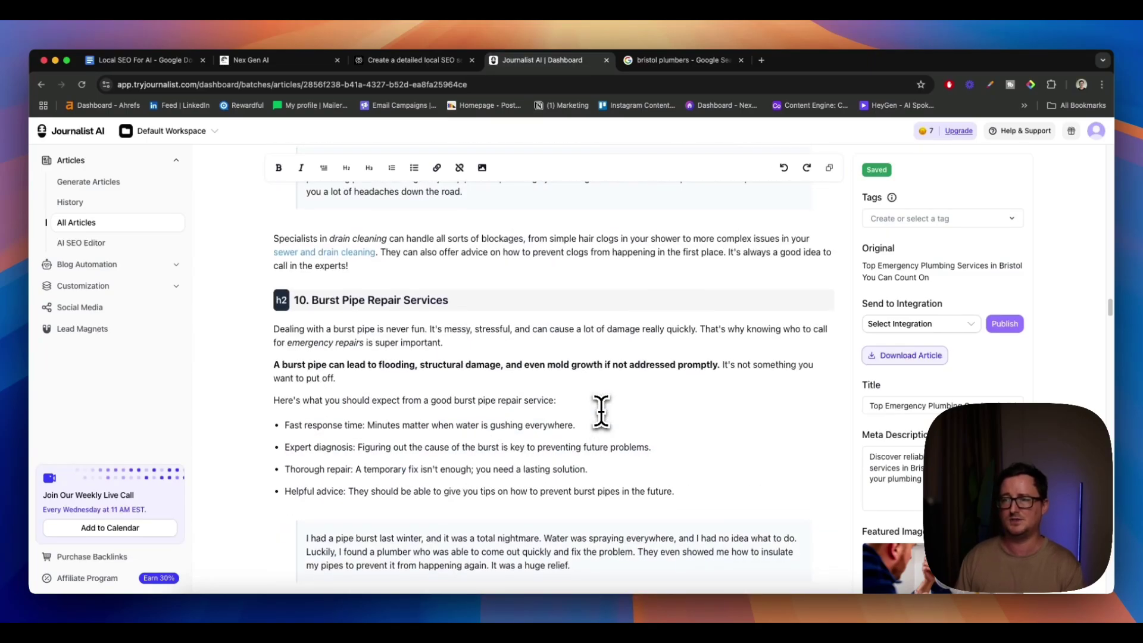
scroll(600, 409, up, 2)
scroll(600, 407, up, 3)
scroll(599, 407, up, 2)
scroll(601, 405, down, 10)
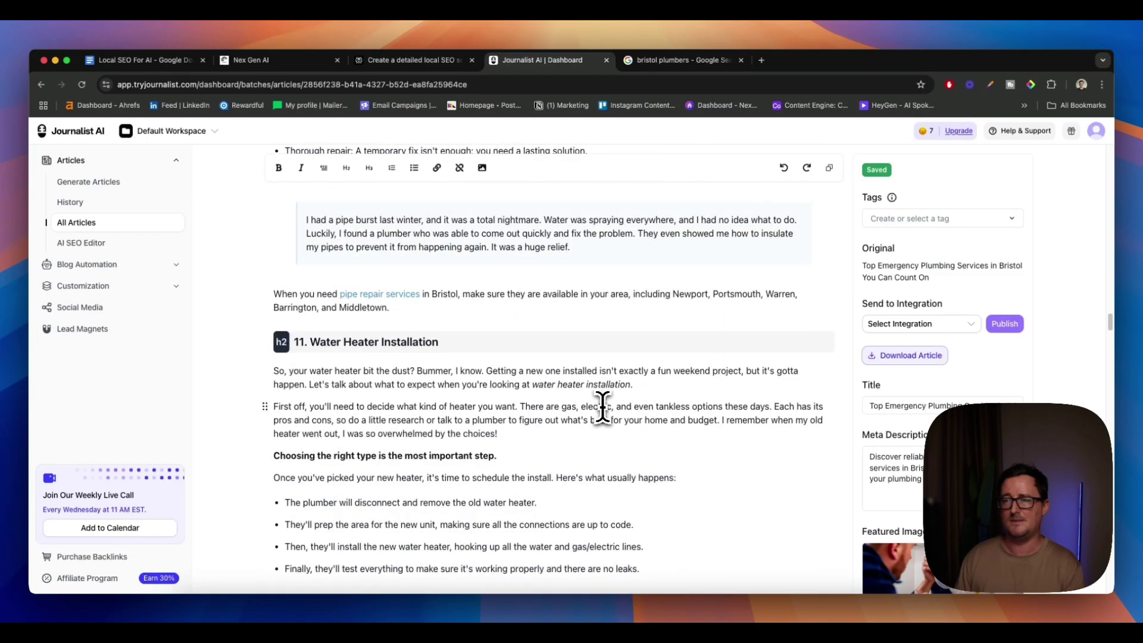
scroll(600, 404, down, 2)
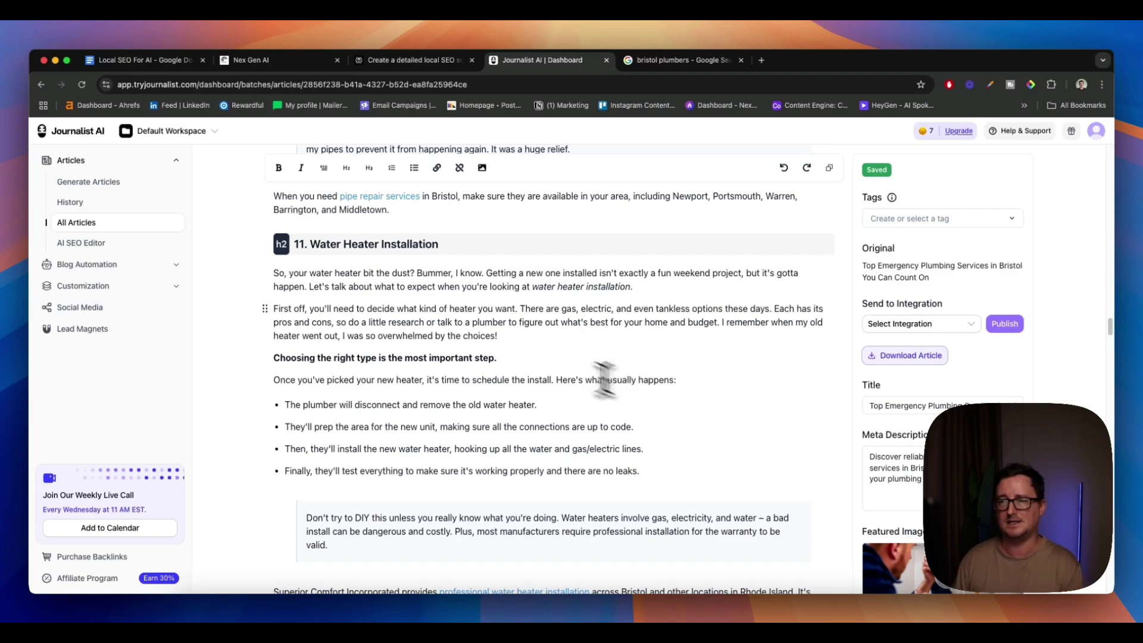
Externally link 'tankless options these' in the opening Water Heater Installation paragraphs.
drag(501, 336, 276, 278)
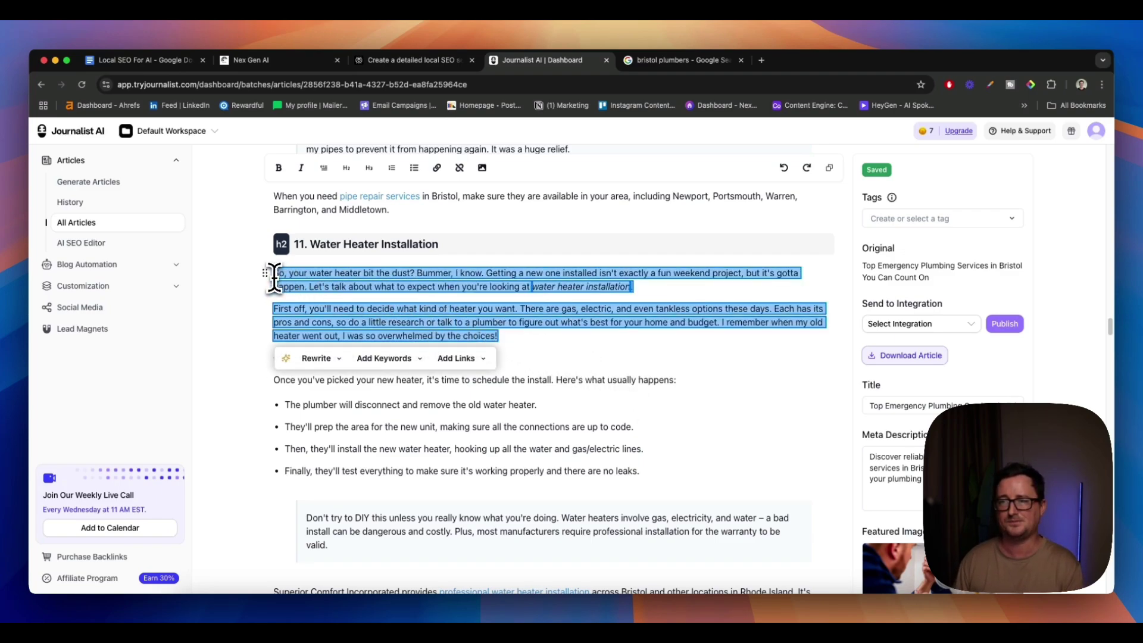
click(324, 359)
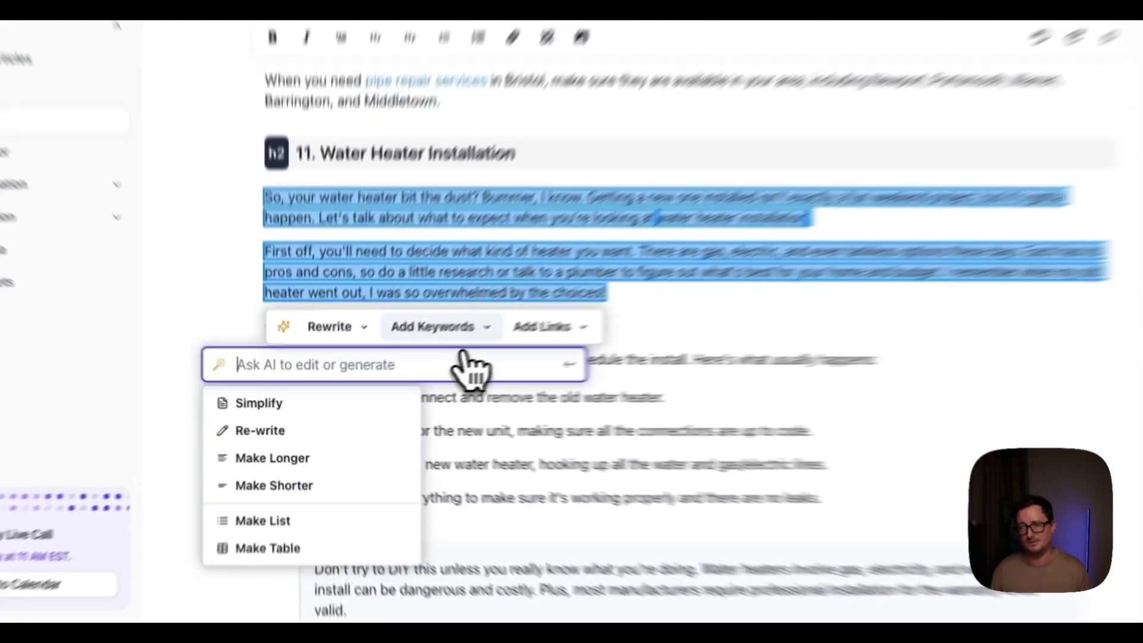
click(407, 361)
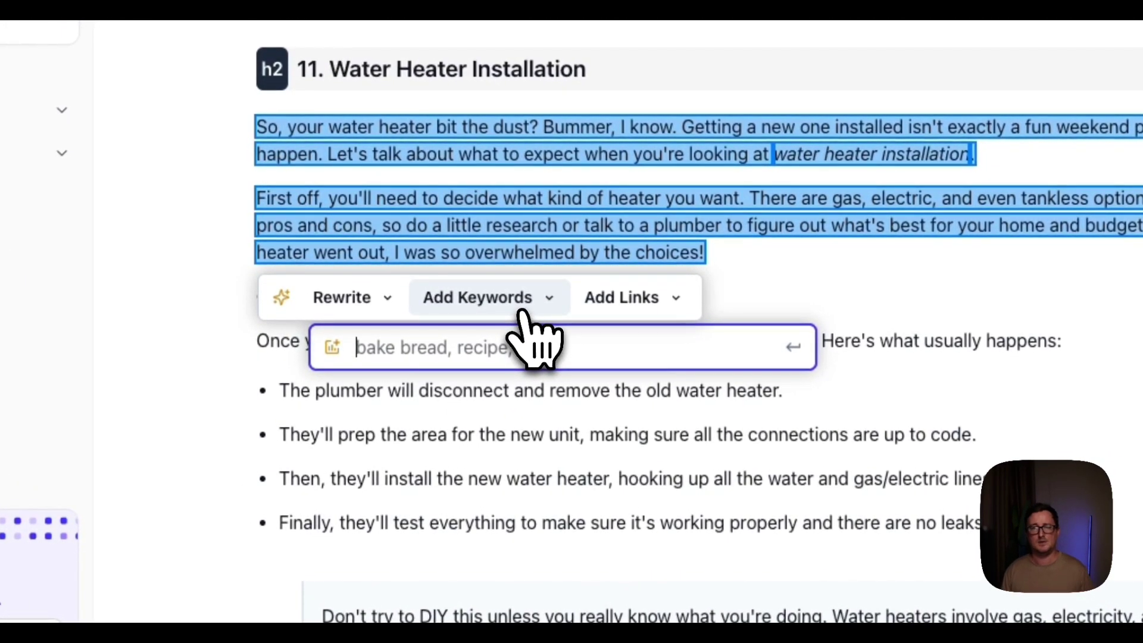
click(631, 307)
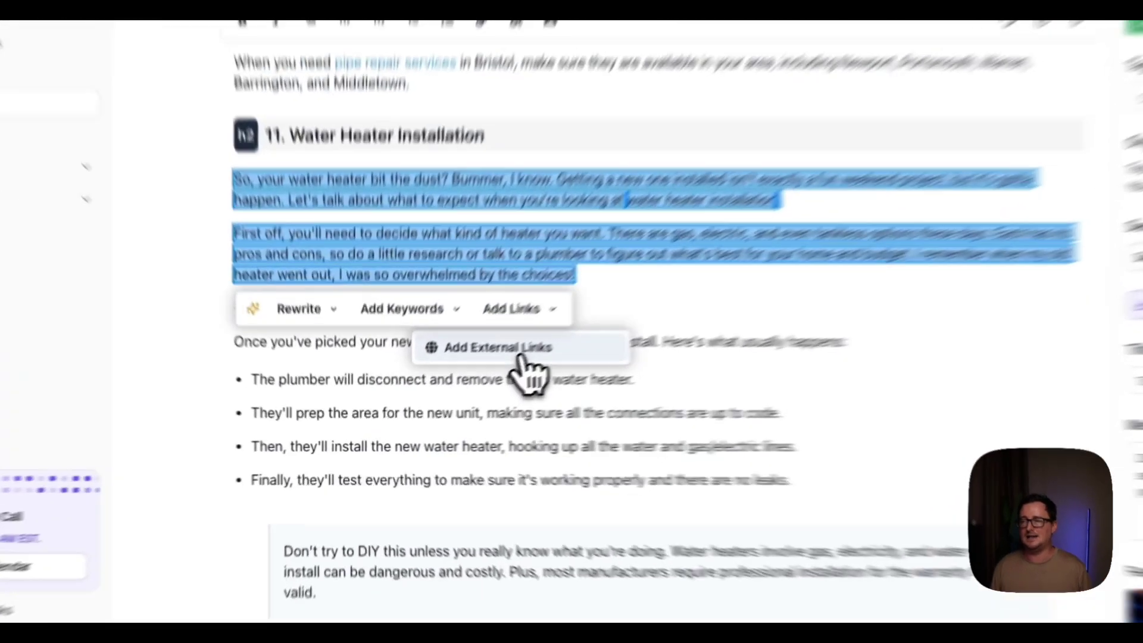
click(459, 385)
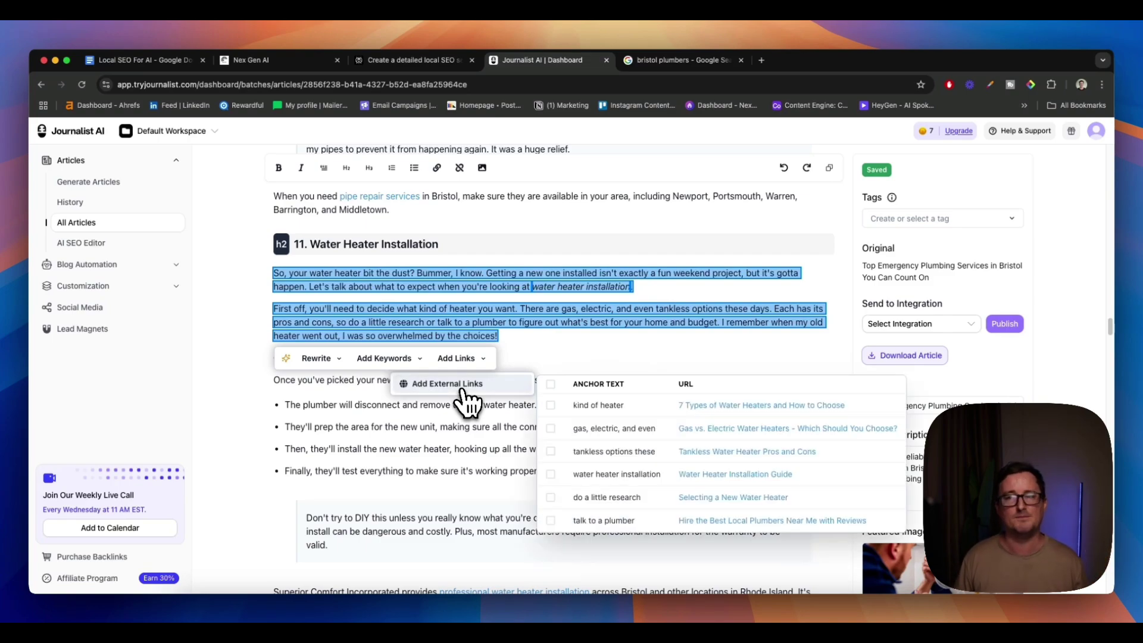
click(551, 452)
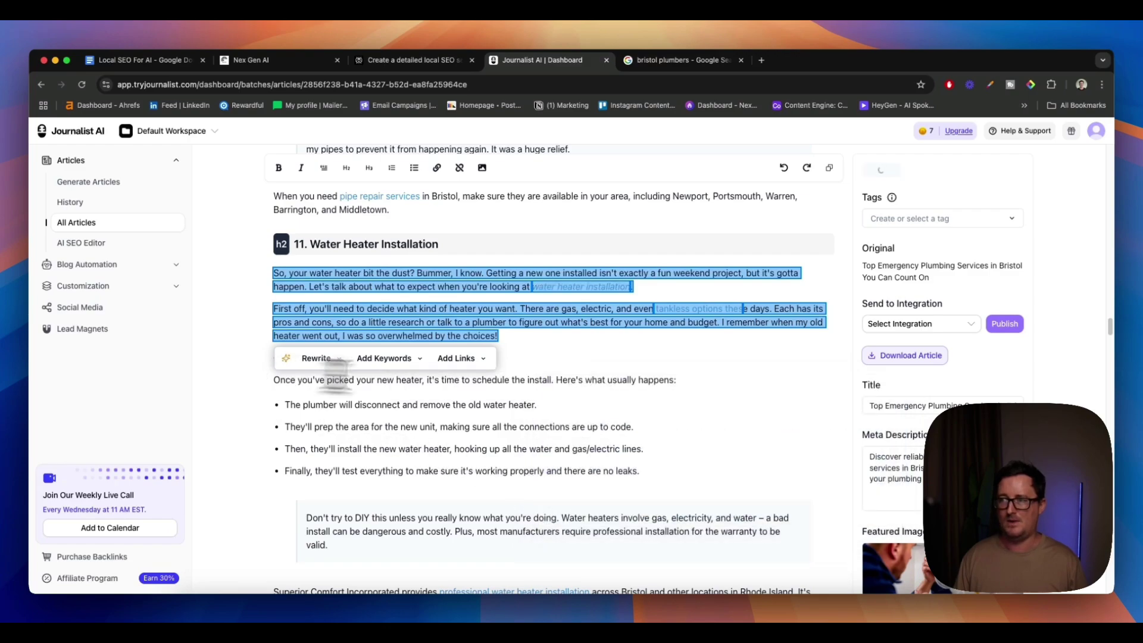
click(714, 396)
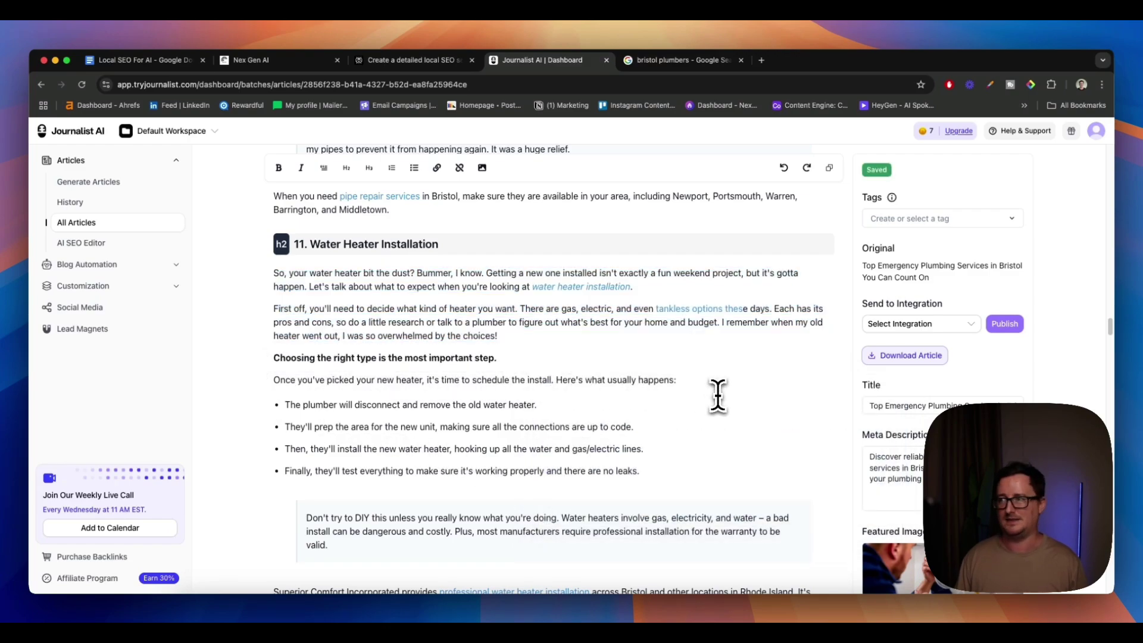
scroll(718, 395, down, 5)
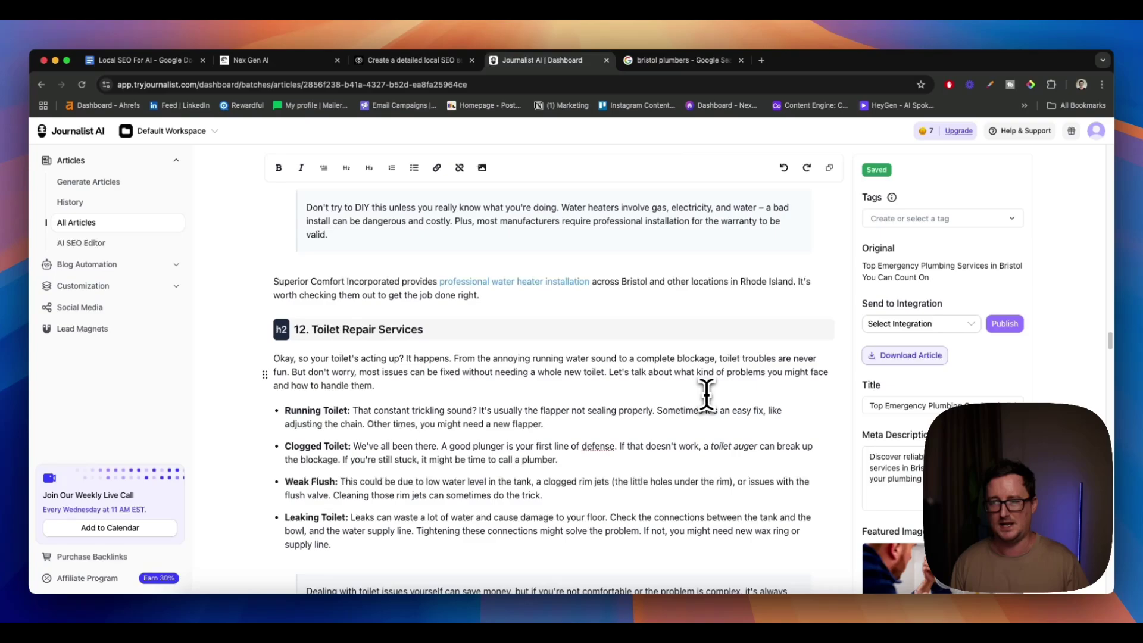
scroll(707, 393, down, 4)
scroll(703, 396, up, 2)
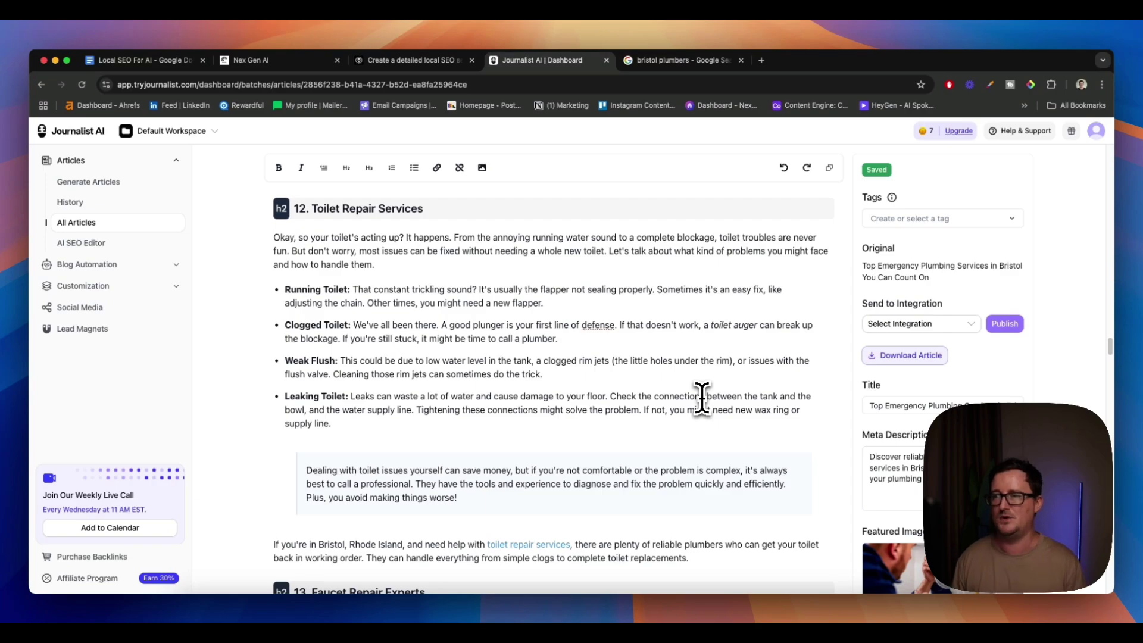
Browse the Nex Gen AI newsletter's featured posts and archive, then return to the Local SEO For AI document.
click(303, 62)
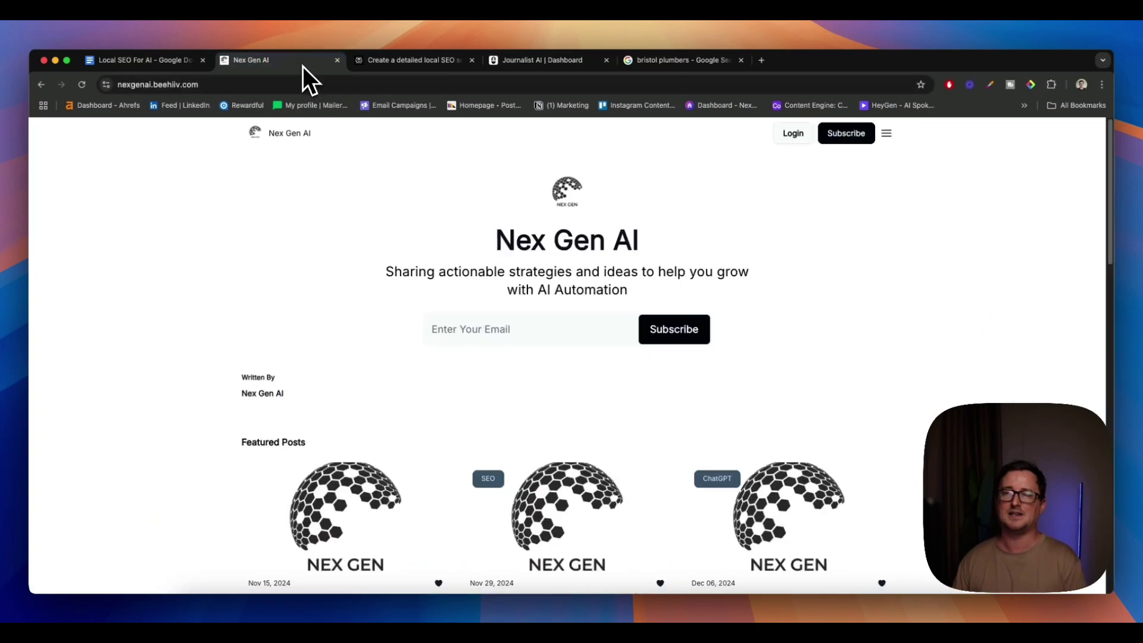
scroll(1006, 291, down, 3)
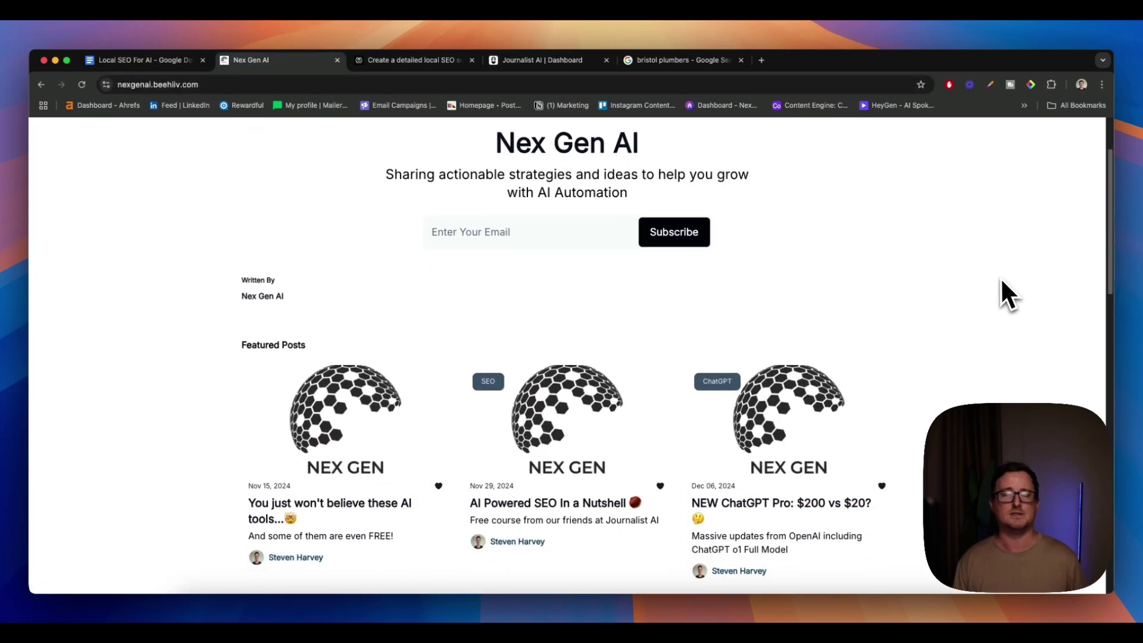
scroll(1000, 292, down, 2)
scroll(1000, 277, up, 3)
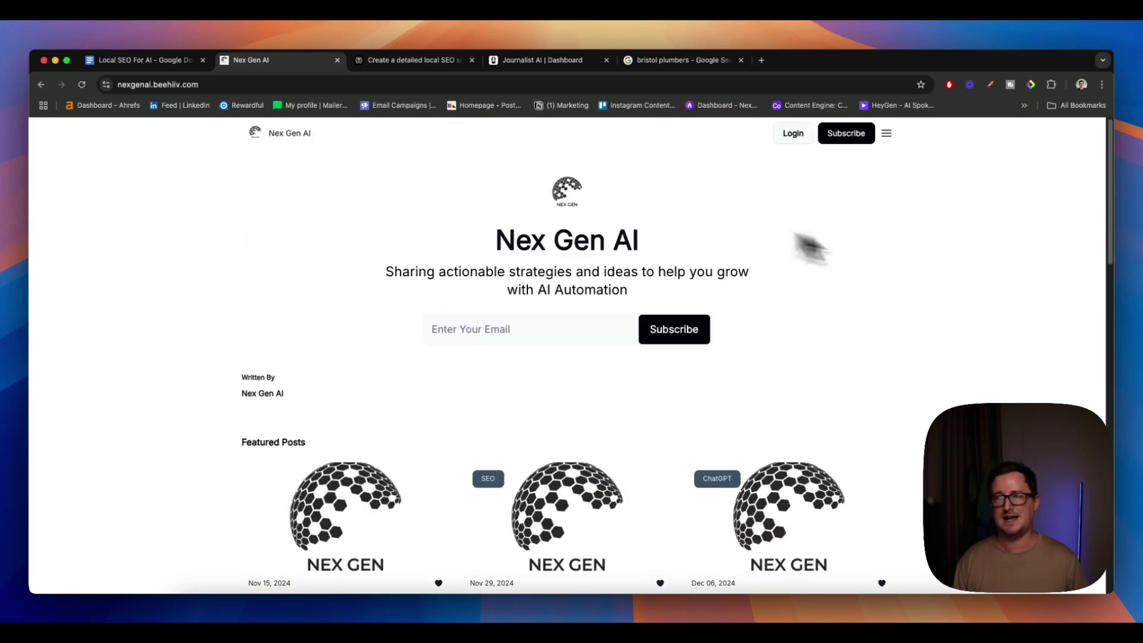
scroll(967, 270, down, 2)
scroll(967, 270, down, 4)
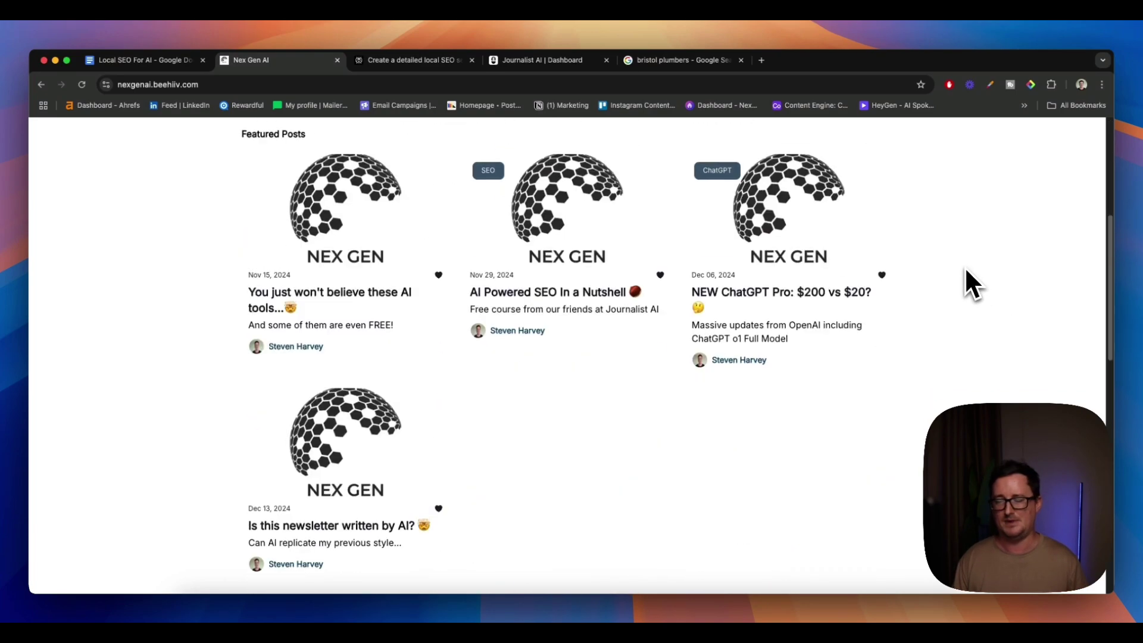
scroll(967, 270, down, 4)
scroll(967, 270, up, 4)
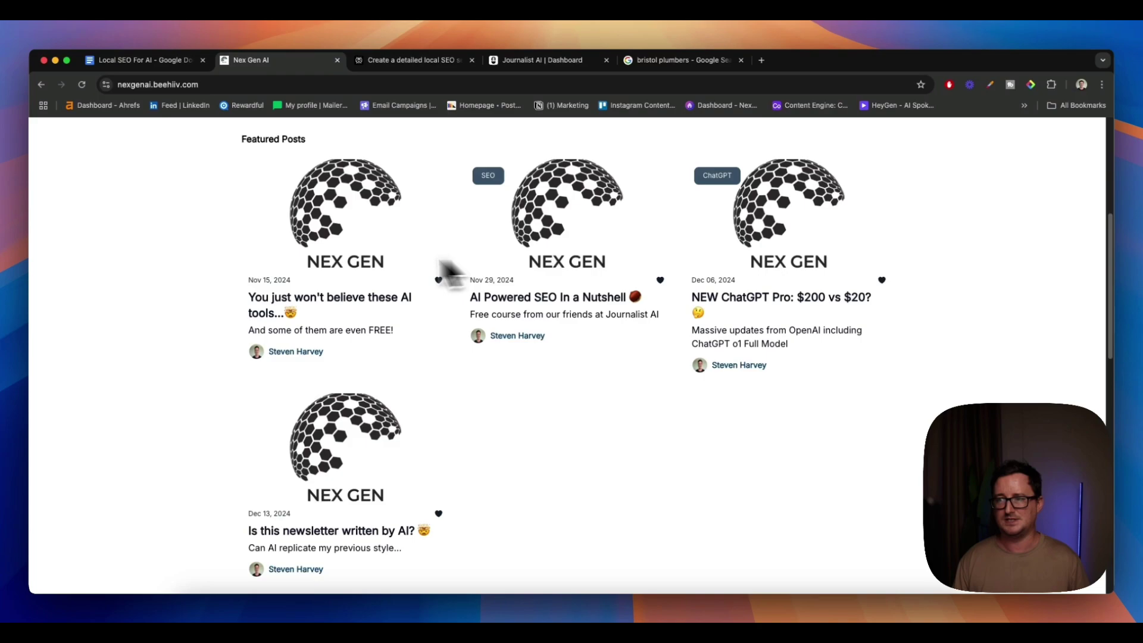
scroll(774, 265, down, 6)
scroll(798, 260, down, 1)
scroll(852, 265, down, 6)
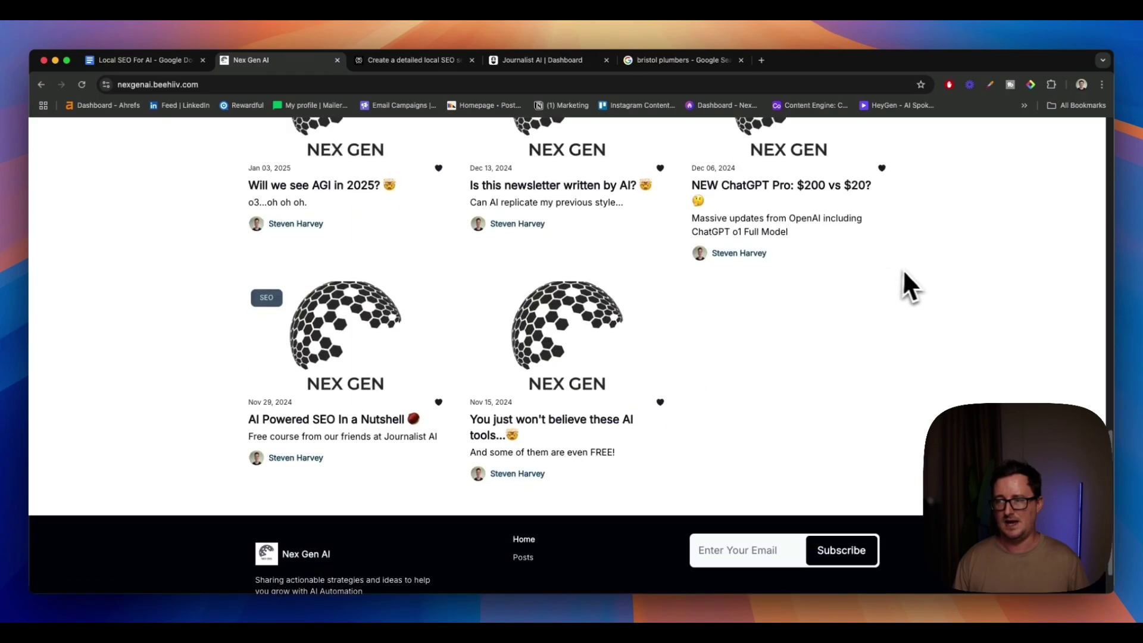
scroll(911, 270, up, 10)
scroll(919, 269, up, 2)
scroll(921, 274, up, 5)
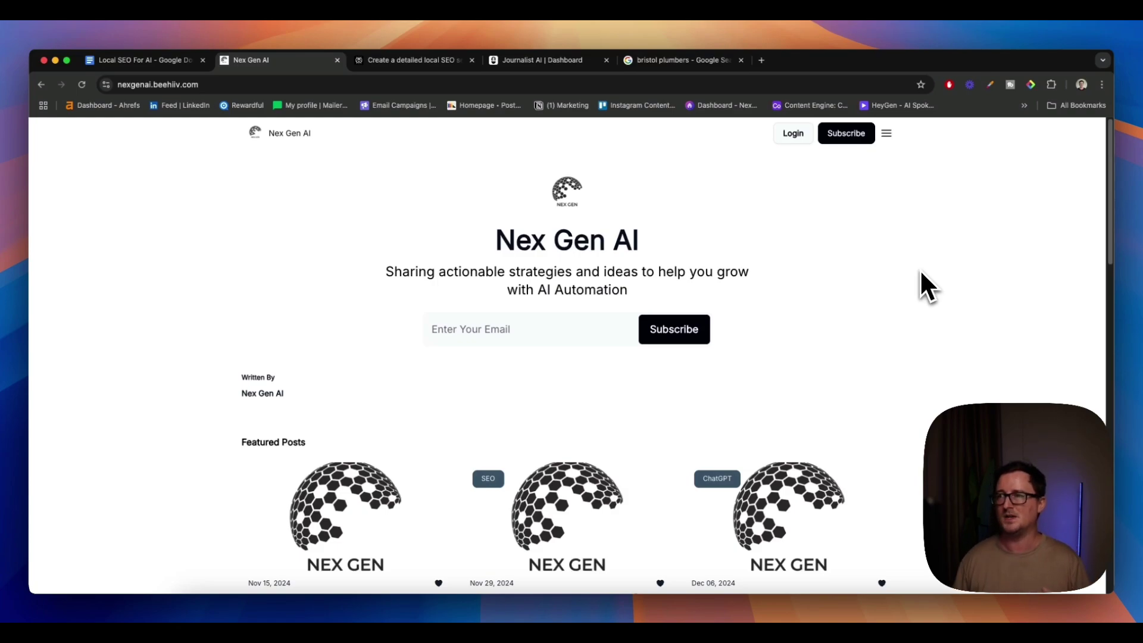
click(190, 60)
Clear the Google Doc's text selection and bring the Bristol article's water heater installation steps back into view.
click(587, 287)
scroll(591, 289, up, 3)
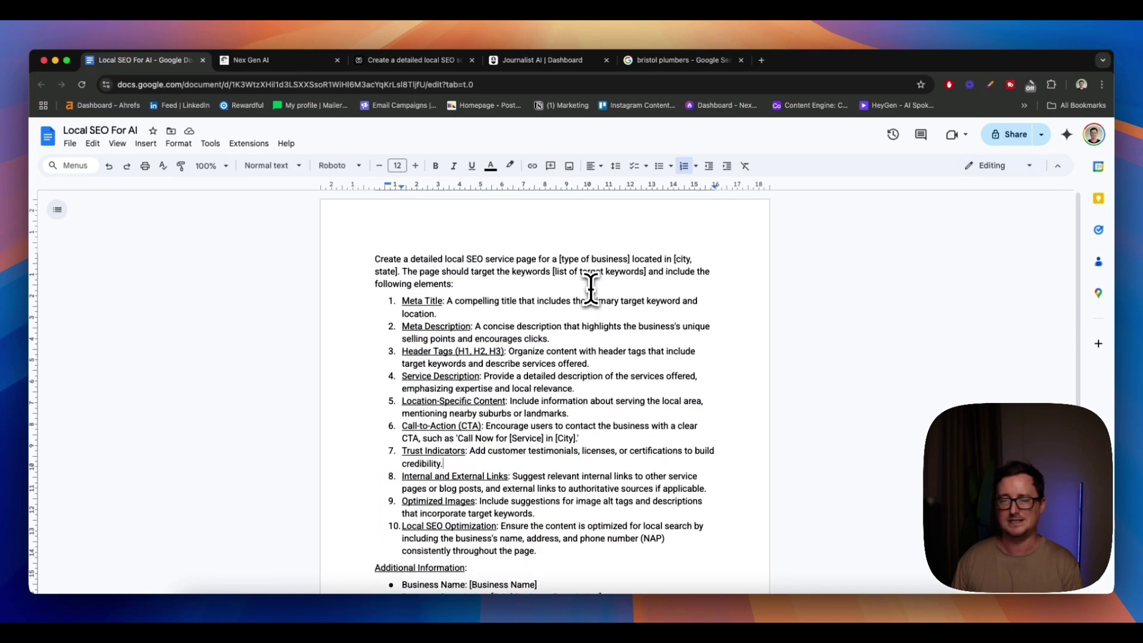
click(546, 65)
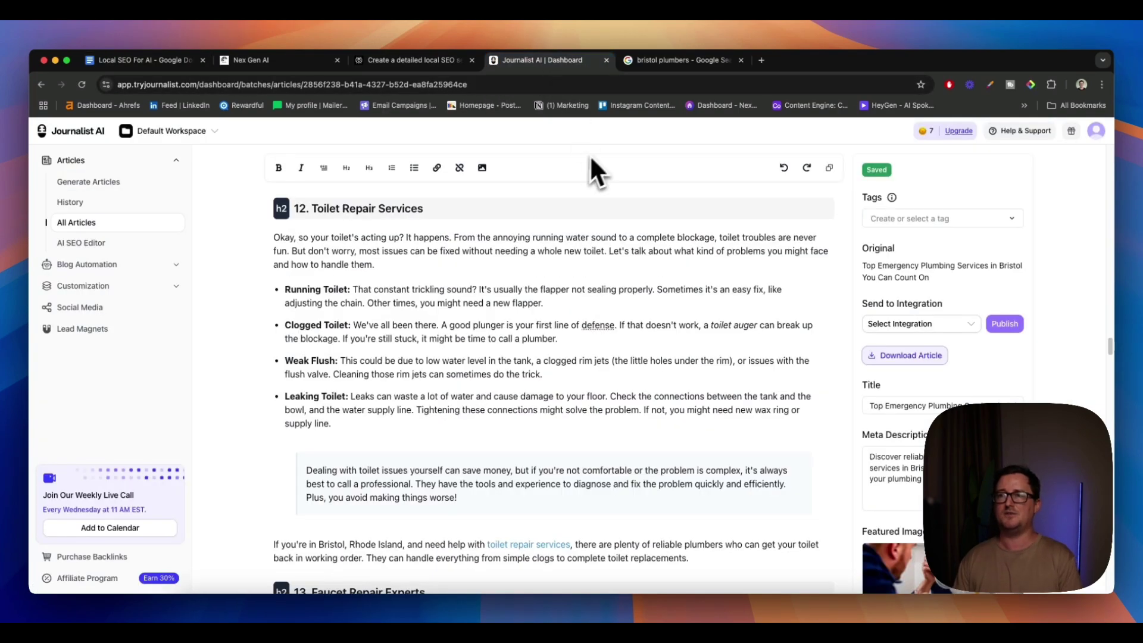
scroll(560, 223, up, 5)
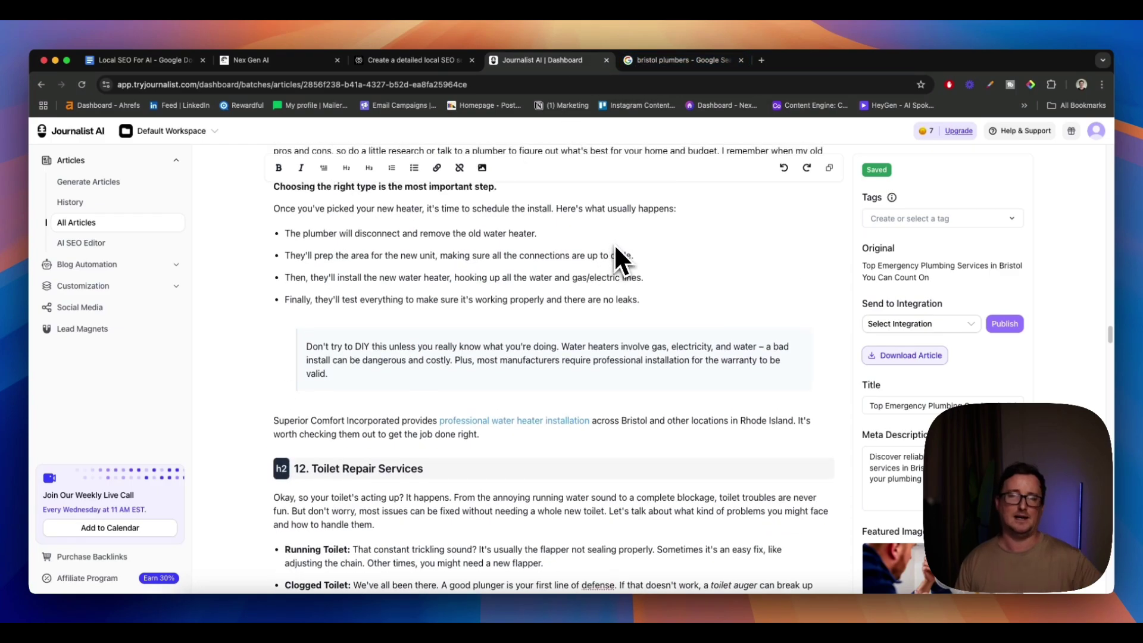